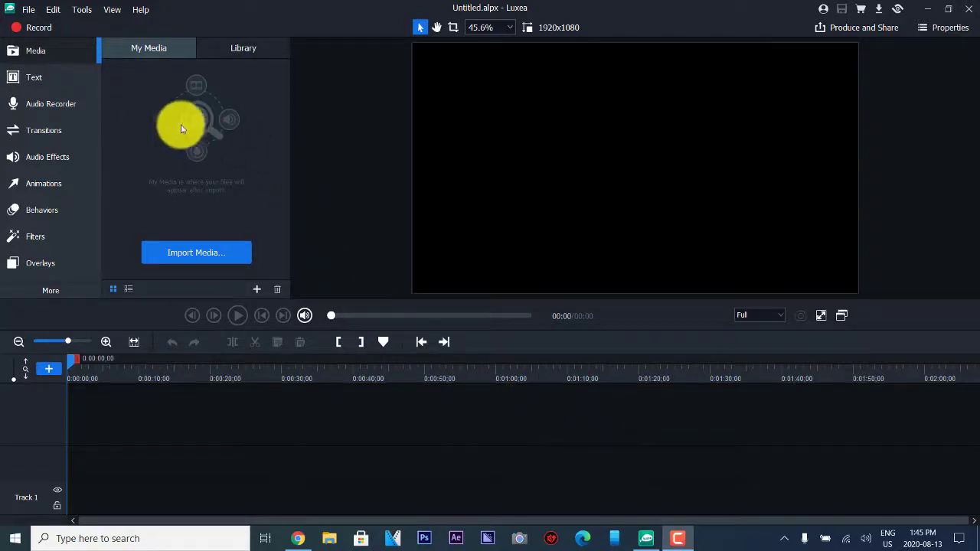
Import Dusty Sky.mp4 from Videos > dustin lightsaber test_AME onto Track 2, matching project settings.
left_click(49, 84)
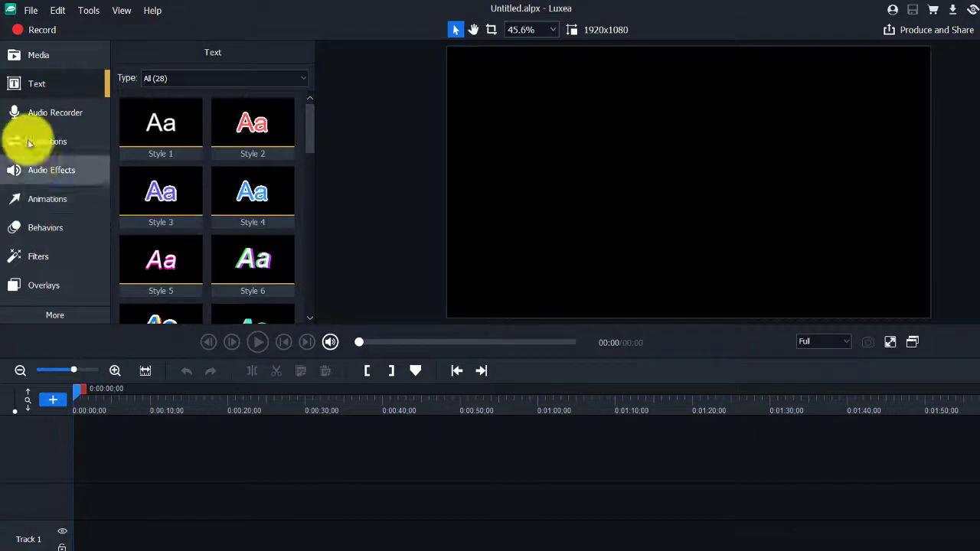
left_click(40, 58)
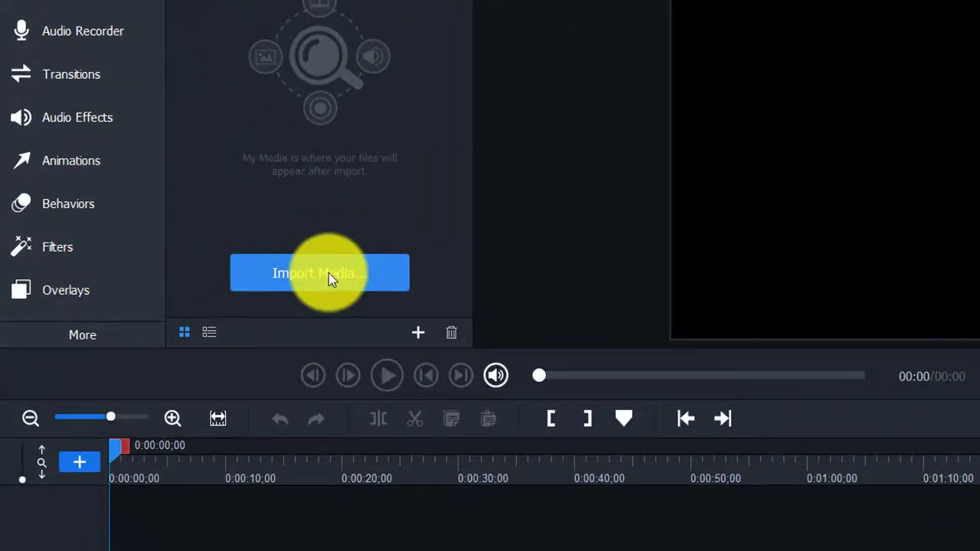
left_click(329, 272)
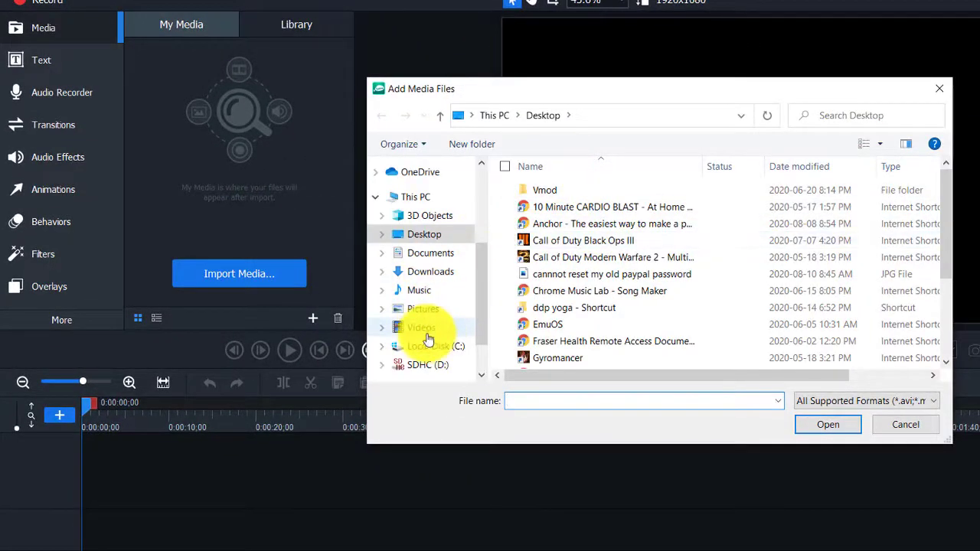
left_click(423, 327)
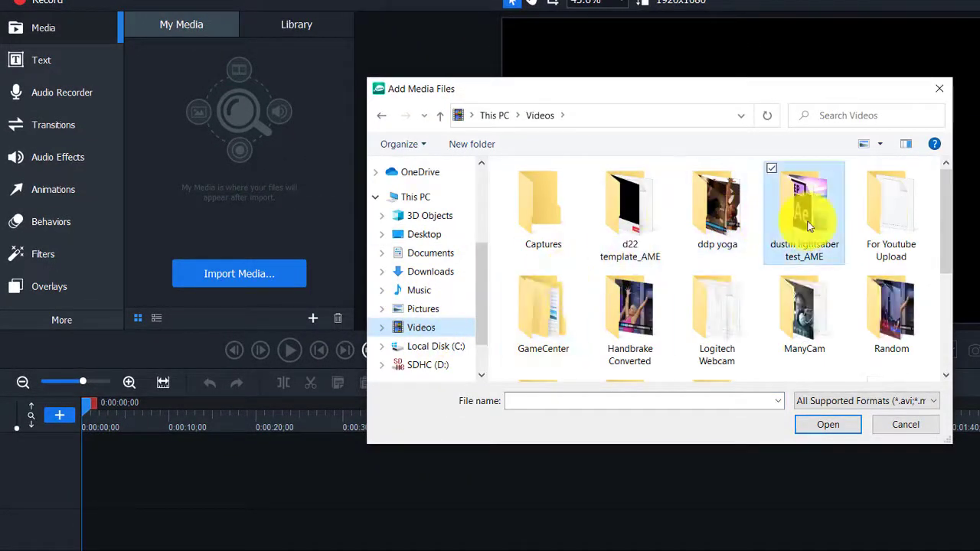
double_click(804, 214)
left_click(551, 219)
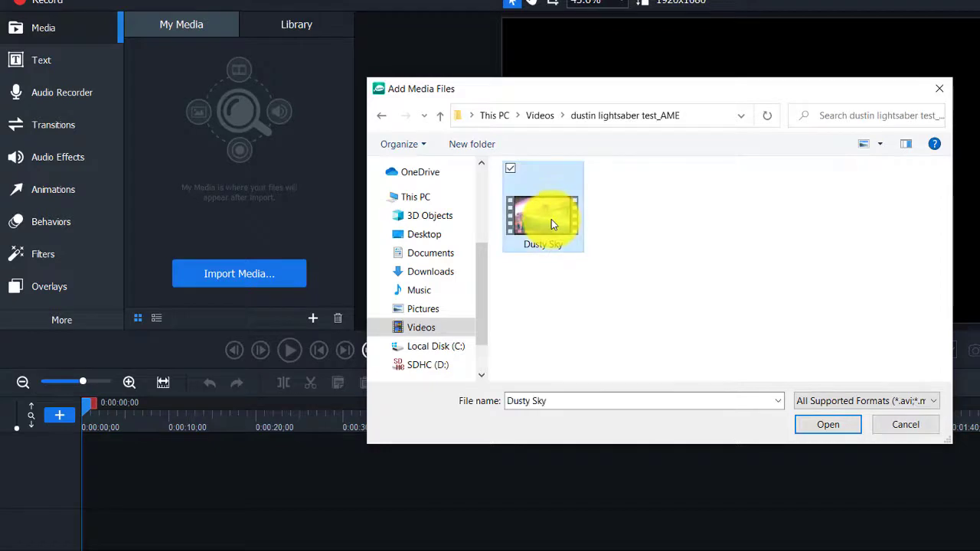
left_click(834, 425)
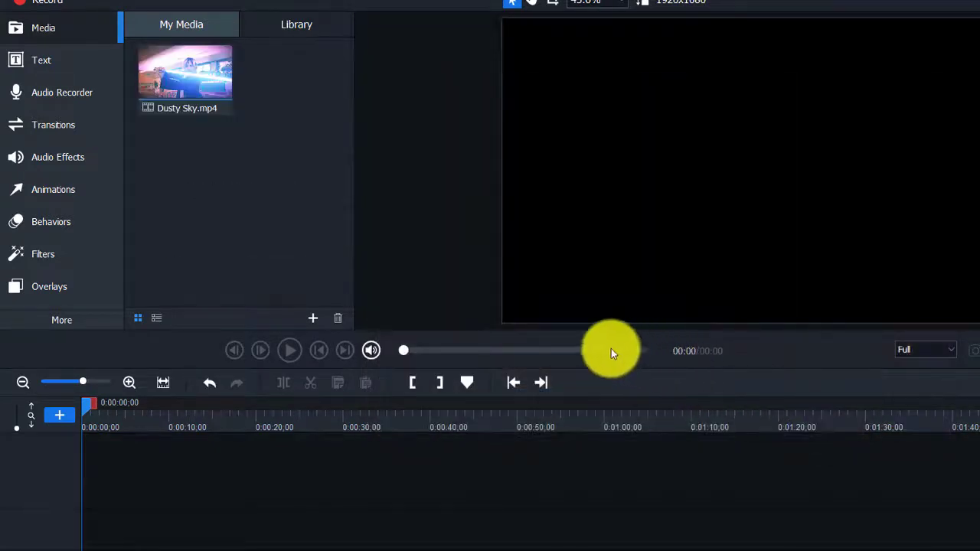
left_click_drag(184, 83, 79, 492)
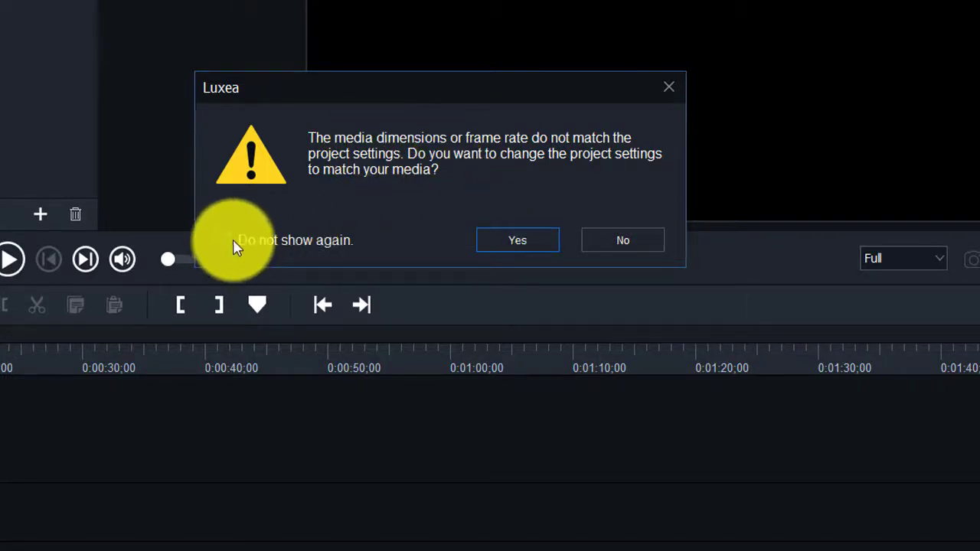
left_click(538, 248)
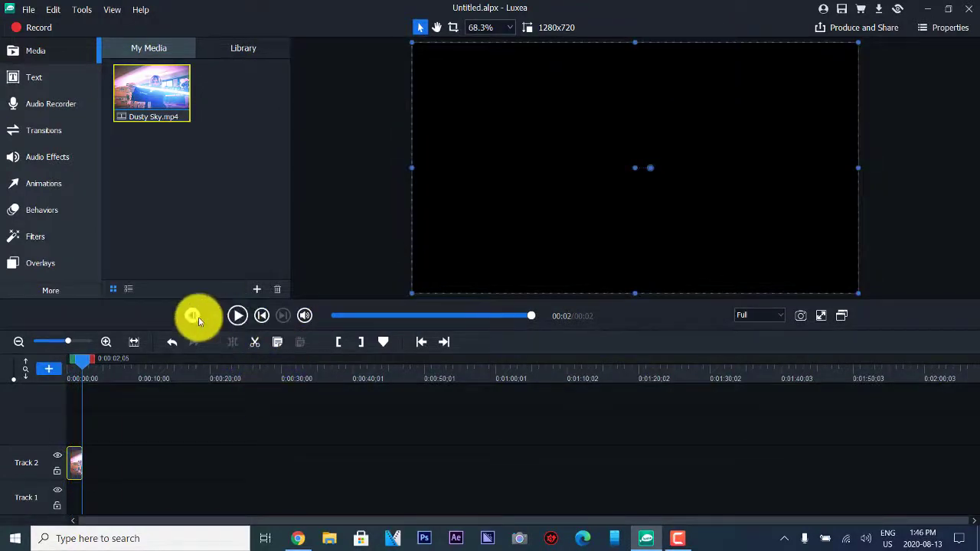
Add a Style 1 text clip on a new Track 3, aligned to the timeline start.
left_click(264, 318)
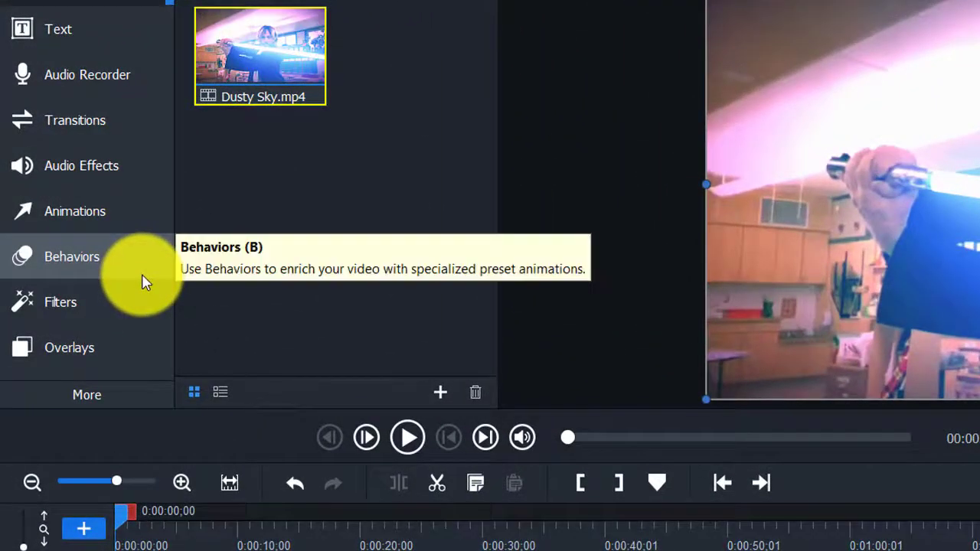
left_click(75, 40)
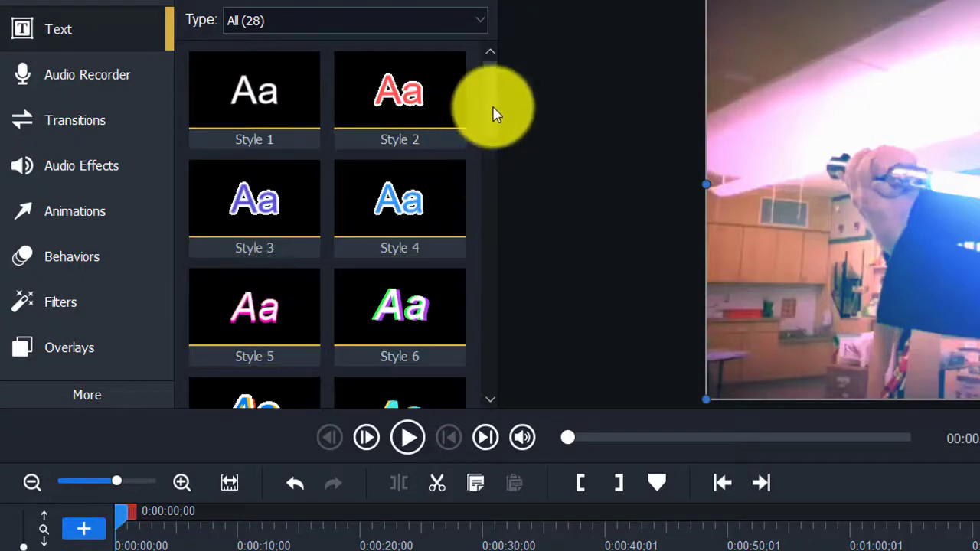
left_click_drag(494, 114, 464, 76)
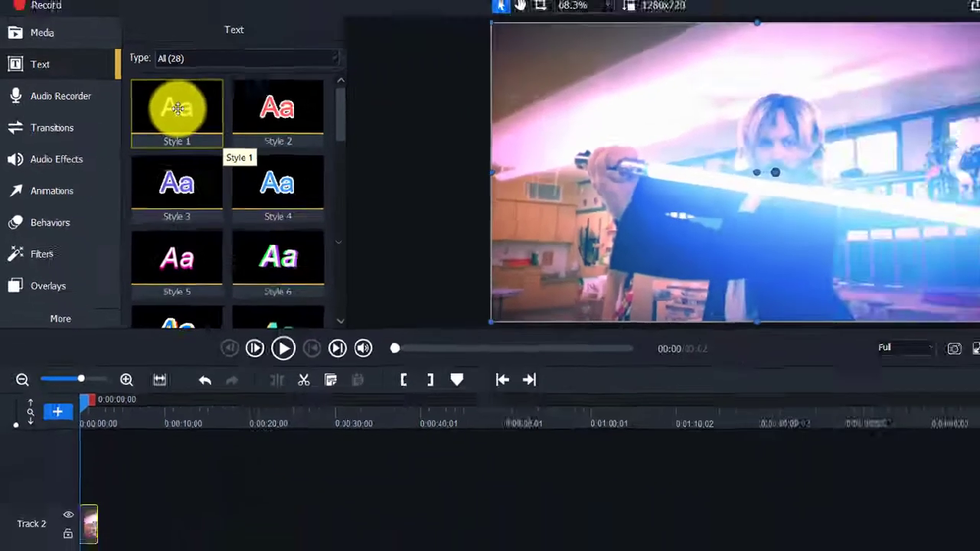
left_click_drag(256, 91, 140, 550)
left_click_drag(104, 385, 84, 394)
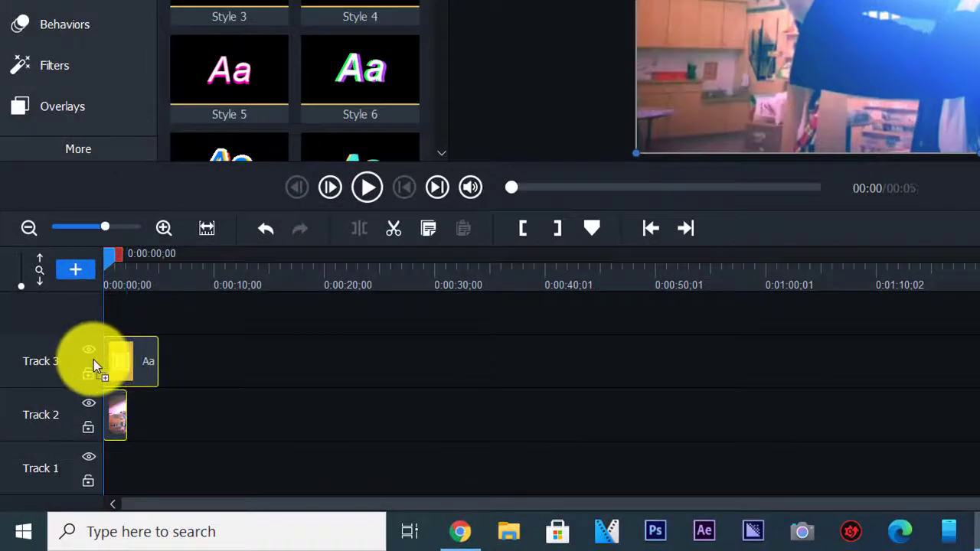
Enter the title 'Surperb Skills' at size 128 and centre it in the lower frame.
double_click(84, 394)
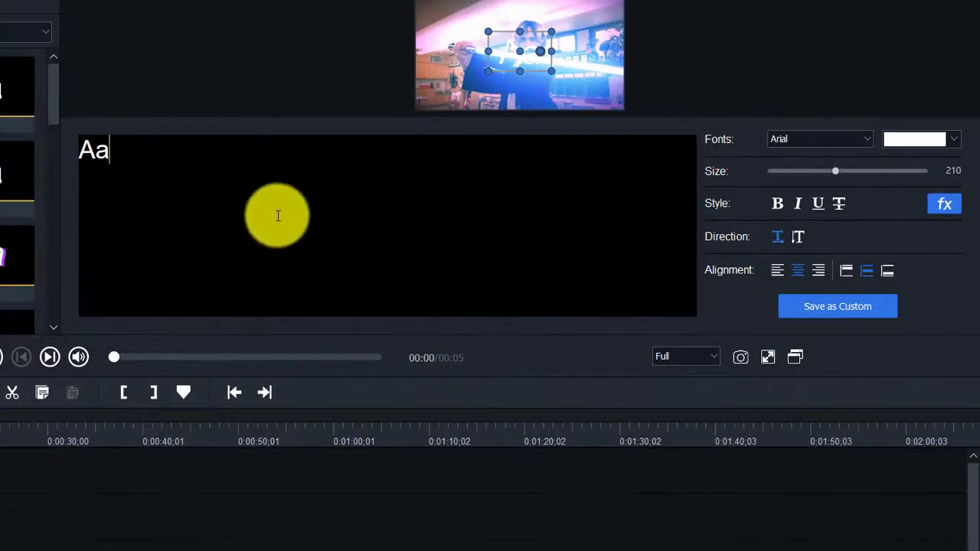
type("Surper")
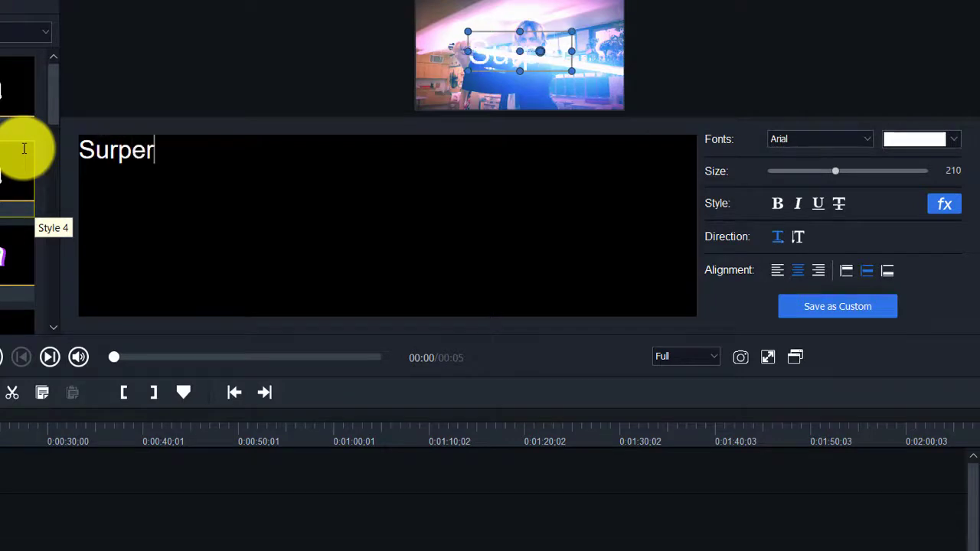
type("b Skills")
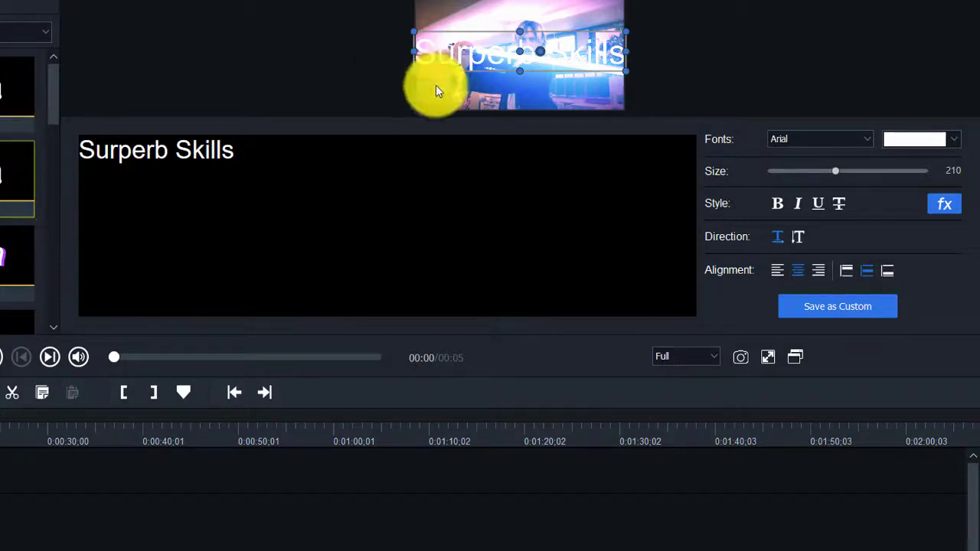
left_click_drag(477, 68, 465, 109)
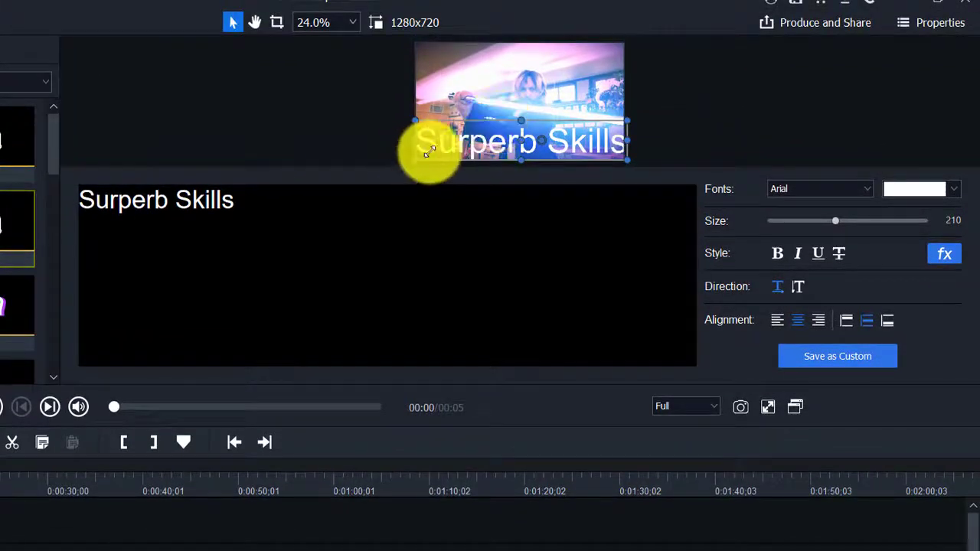
left_click_drag(428, 151, 457, 147)
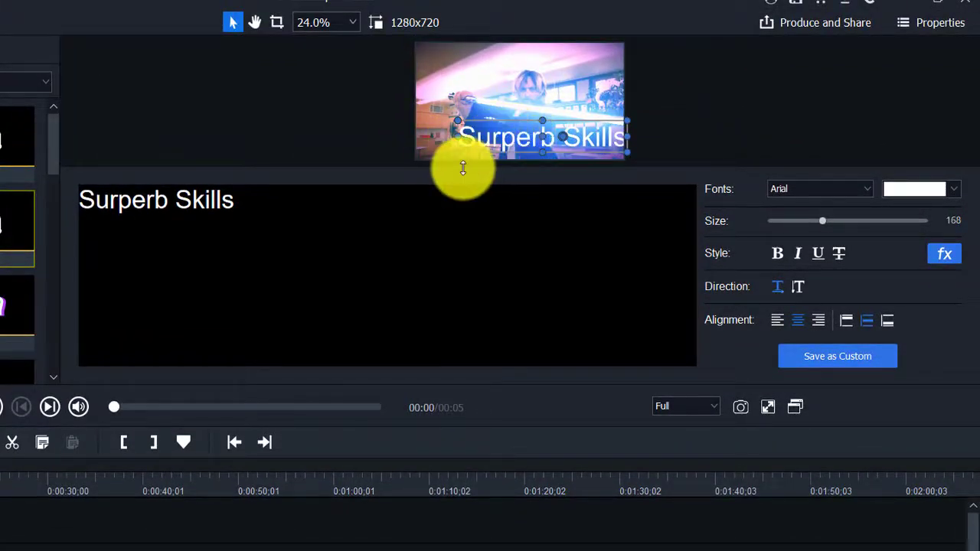
left_click(462, 168)
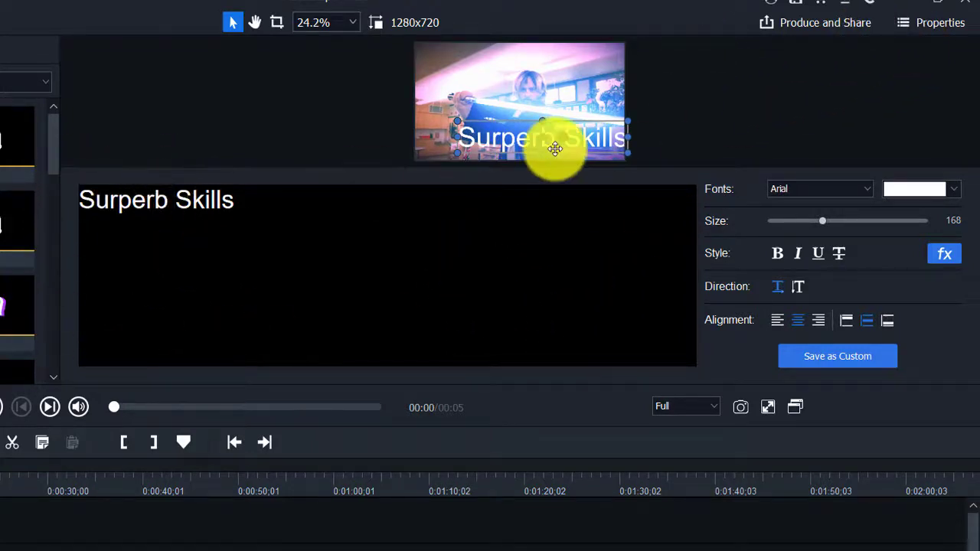
left_click_drag(554, 148, 479, 120)
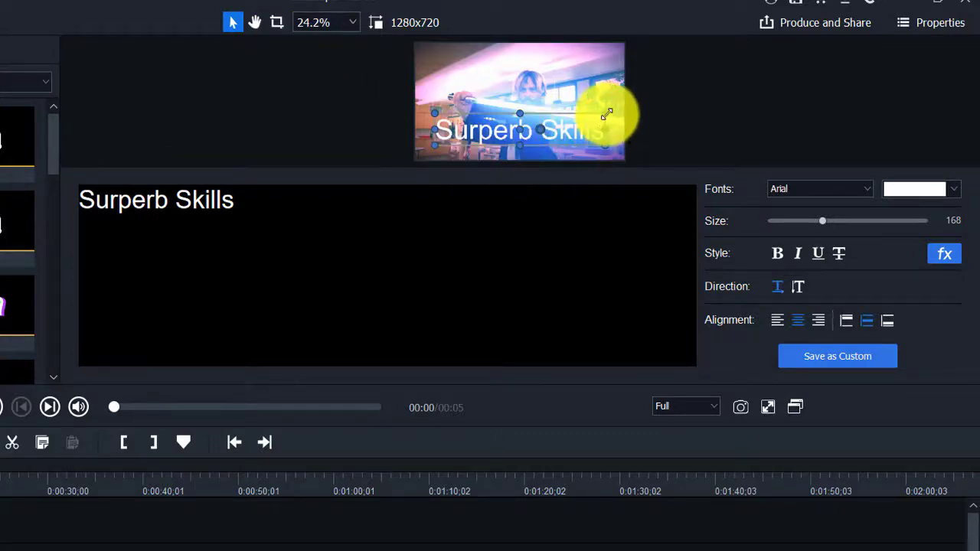
left_click_drag(606, 114, 590, 151)
Change the Surperb Skills title font to Road Rage.
left_click(837, 190)
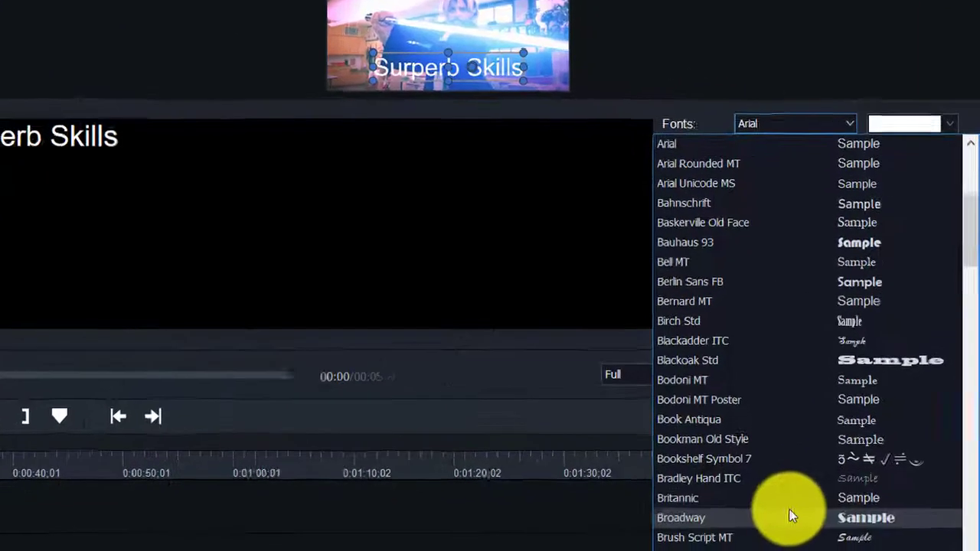
scroll(815, 527, "down", 10)
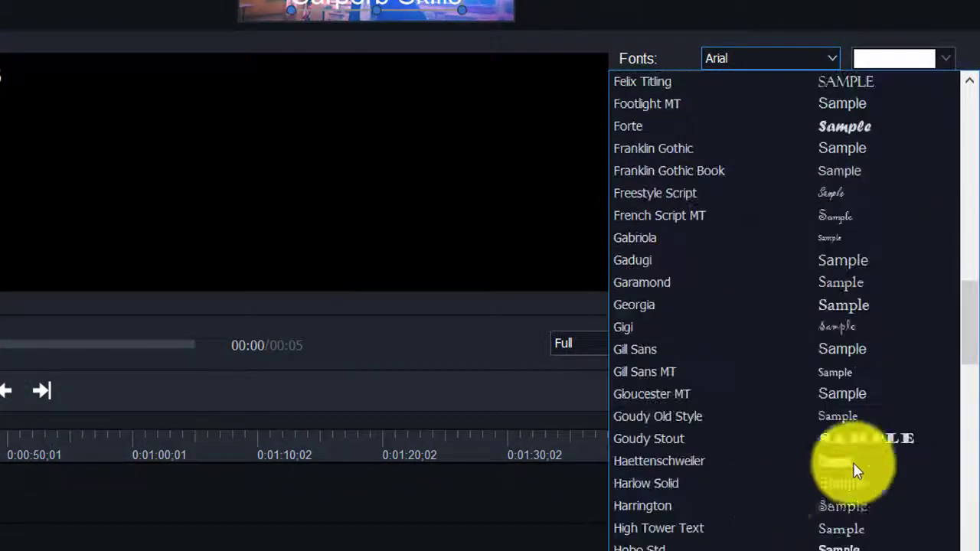
left_click_drag(962, 328, 967, 549)
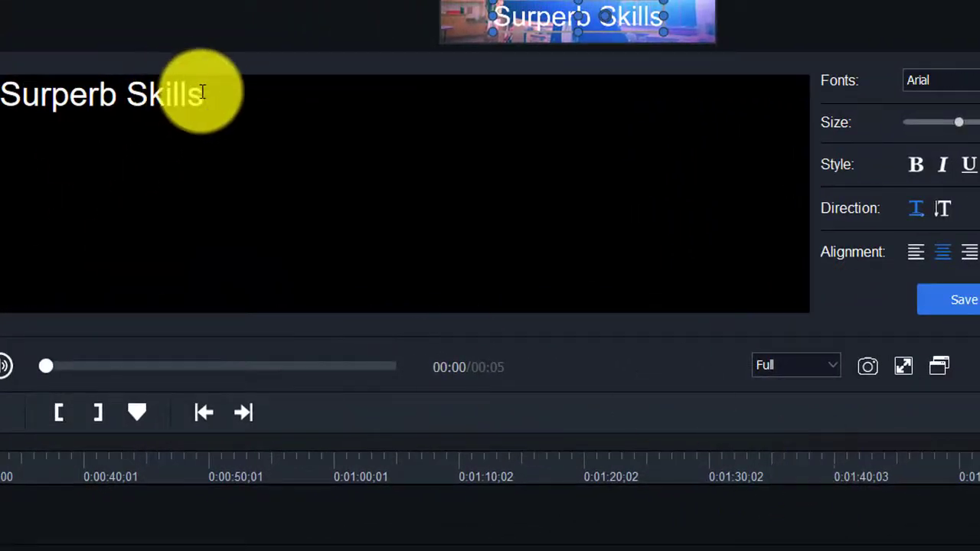
left_click_drag(201, 92, 10, 91)
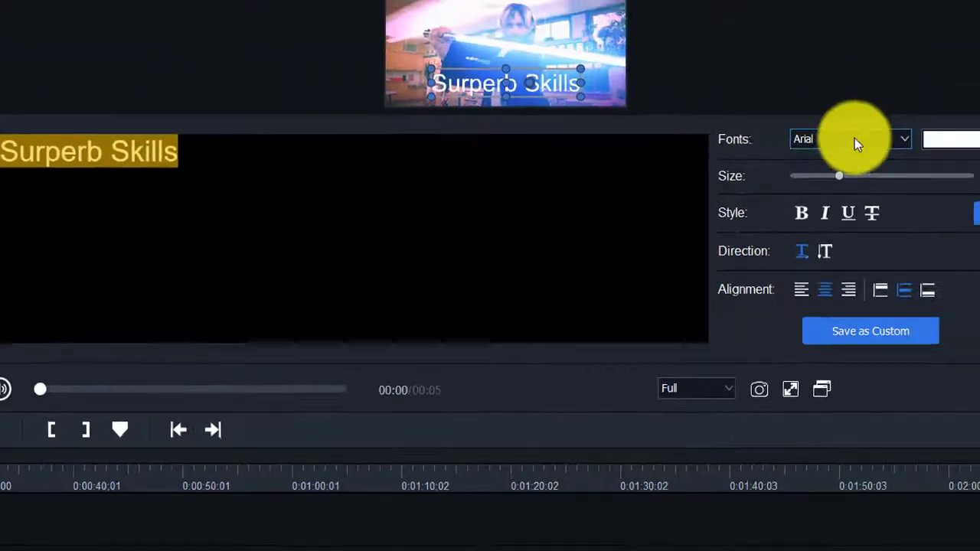
left_click(855, 140)
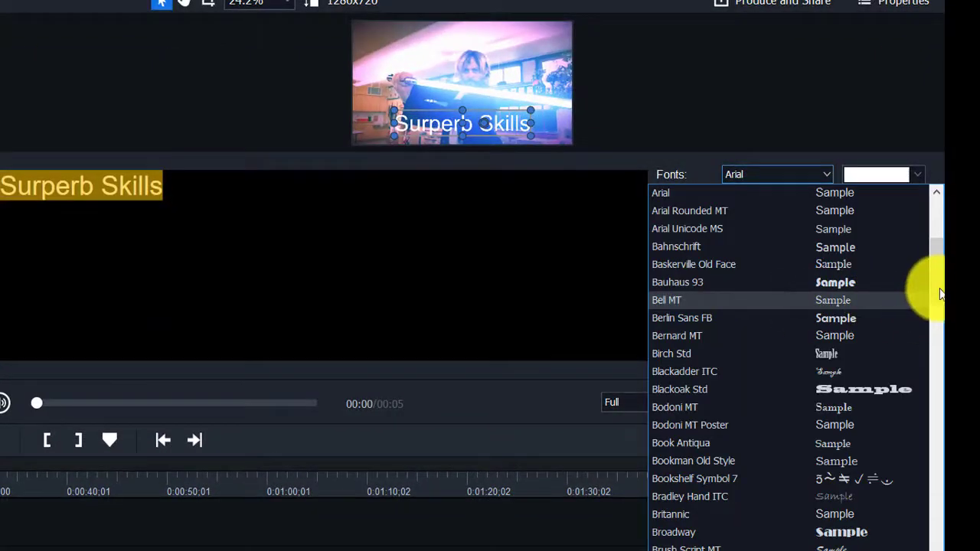
mouse_move(940, 294)
left_mouse_down()
mouse_move(916, 404)
mouse_move(914, 550)
left_mouse_up()
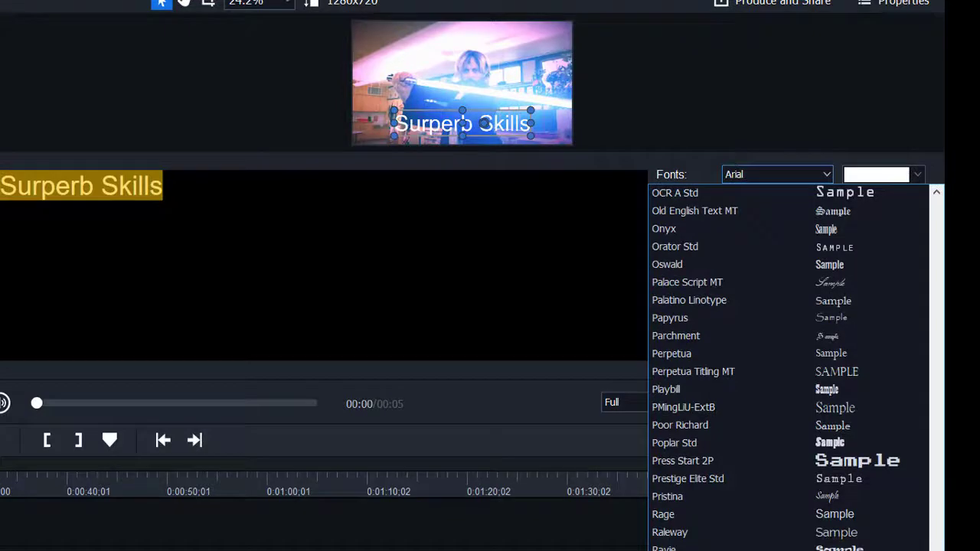
left_click(673, 540)
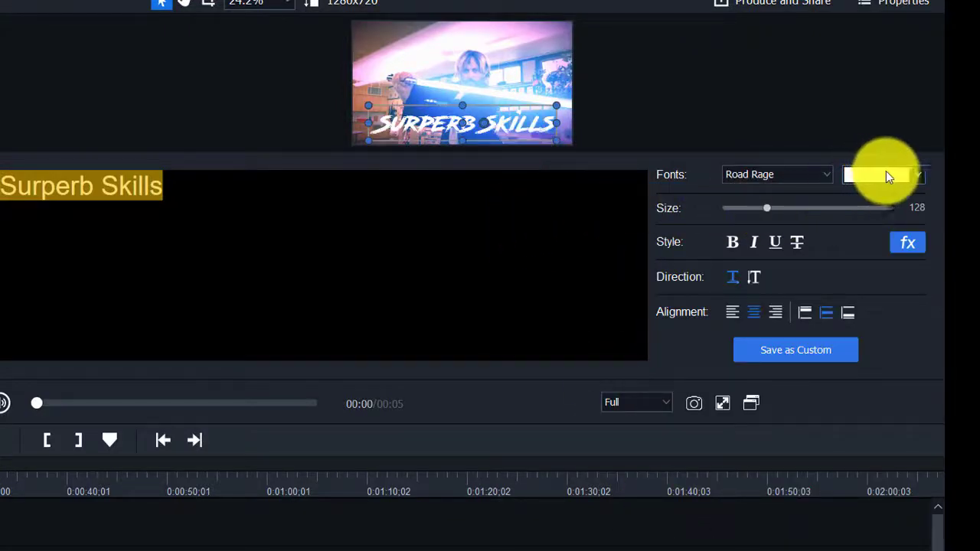
Make the title blue and bold at size 128, then open Text Effects.
left_click(885, 175)
left_click(840, 208)
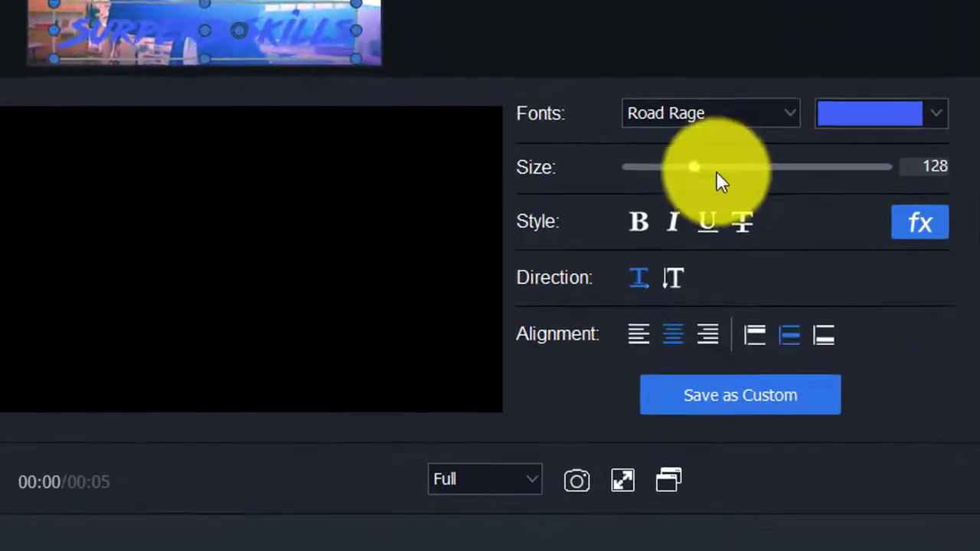
left_click_drag(770, 208, 789, 209)
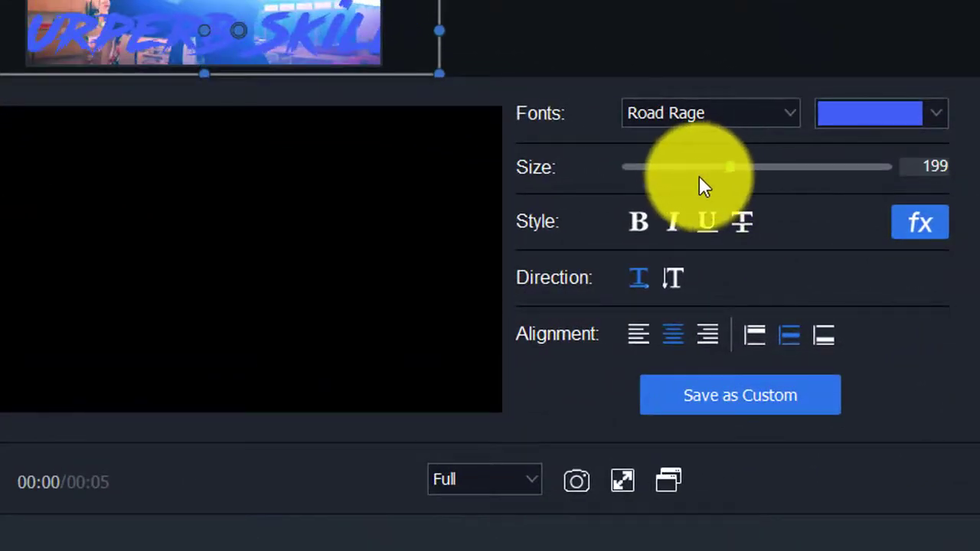
left_click(694, 177)
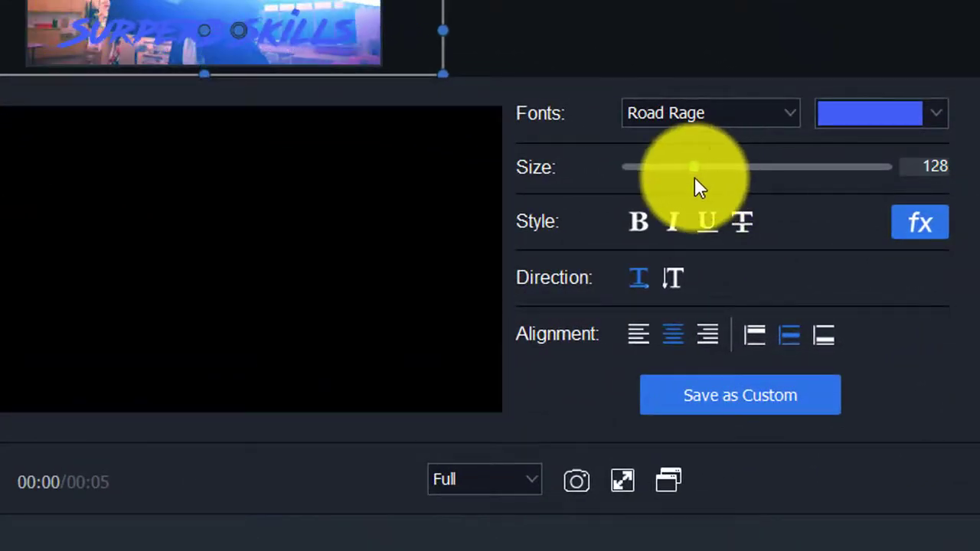
left_click(644, 223)
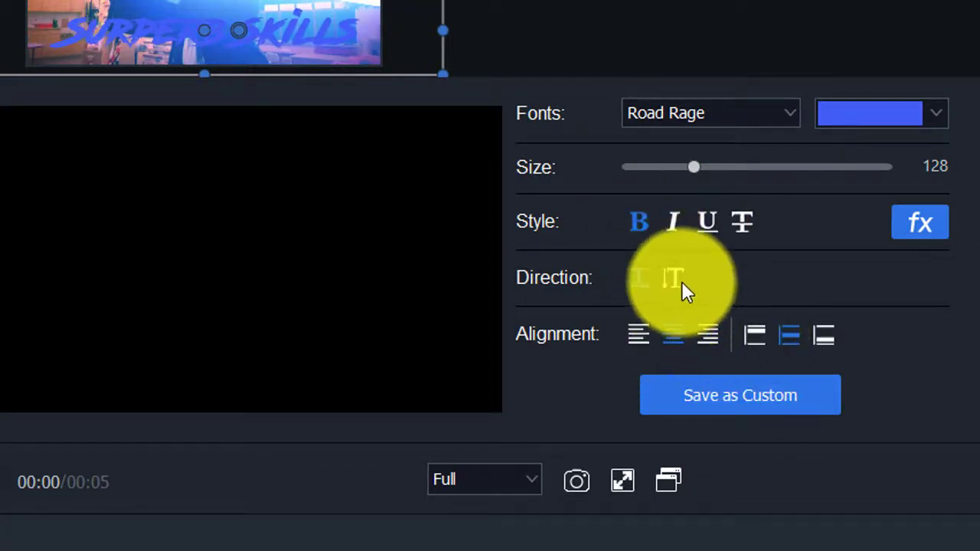
left_click(922, 228)
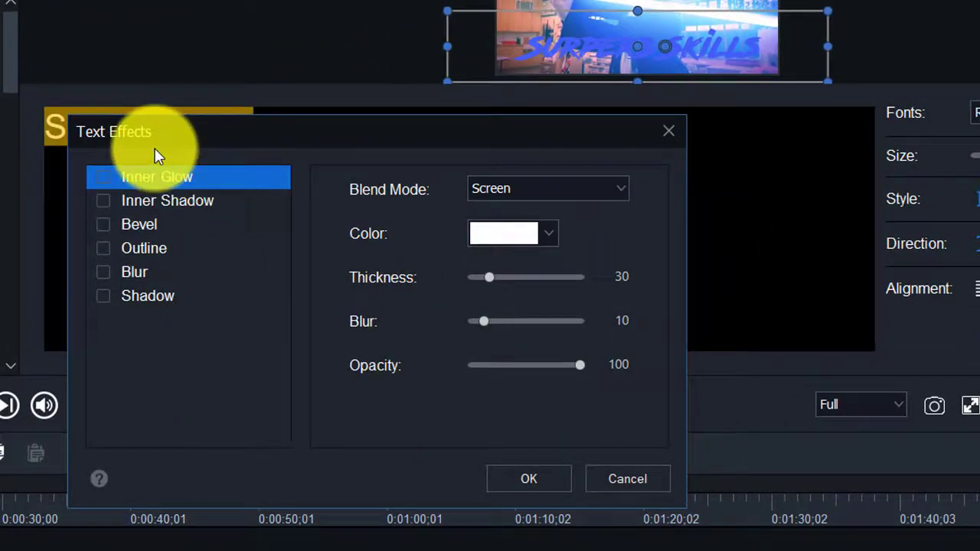
Give the title a black outline with thickness 27, blur 28 and opacity 40.
left_click(104, 248)
left_click(144, 257)
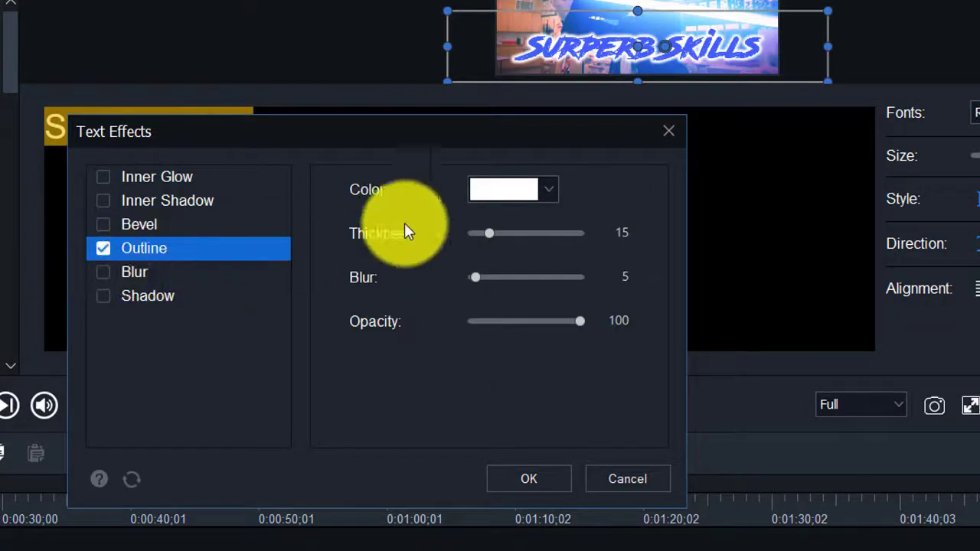
left_click(549, 191)
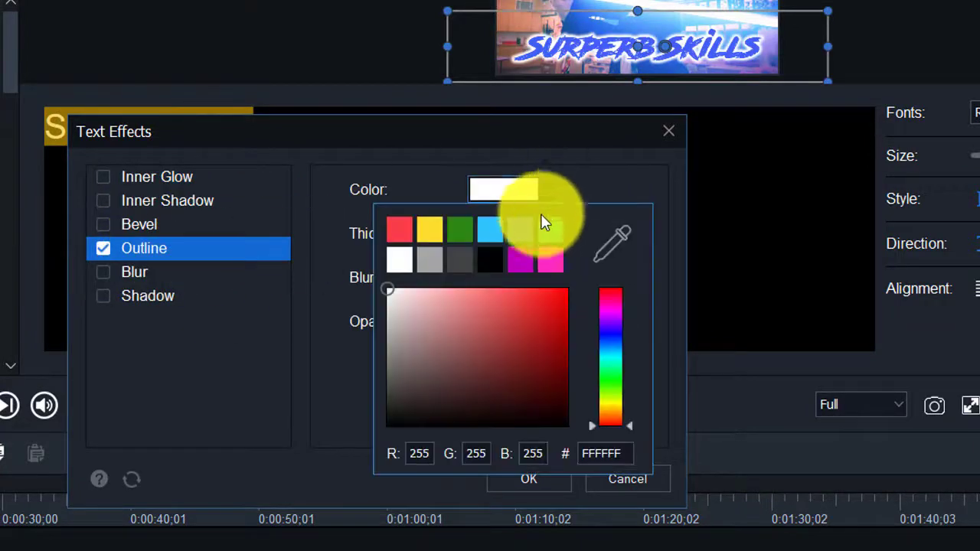
left_click(488, 269)
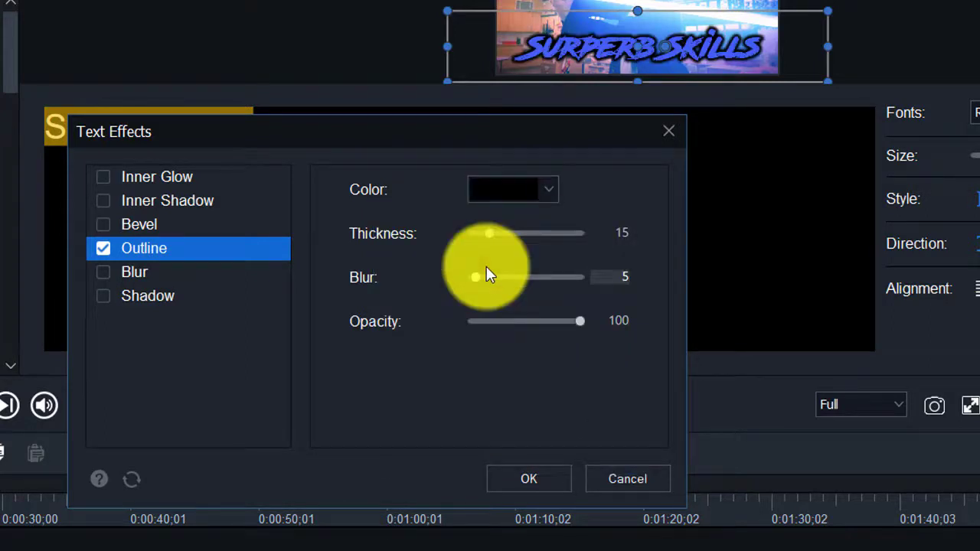
mouse_move(486, 233)
left_mouse_down()
mouse_move(531, 241)
mouse_move(500, 236)
left_mouse_up()
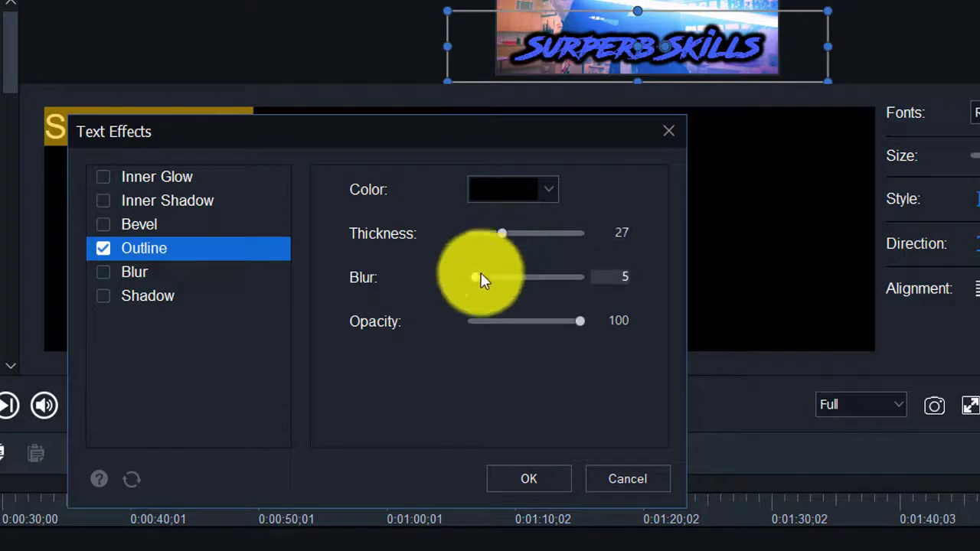
mouse_move(496, 275)
left_mouse_down()
mouse_move(518, 277)
mouse_move(477, 278)
mouse_move(488, 277)
left_mouse_up()
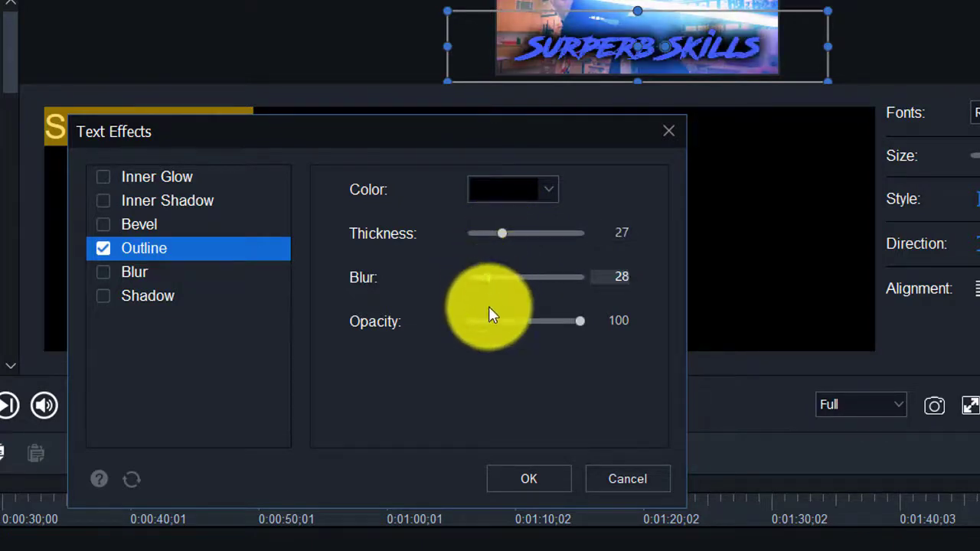
left_click_drag(577, 321, 604, 319)
left_click(545, 479)
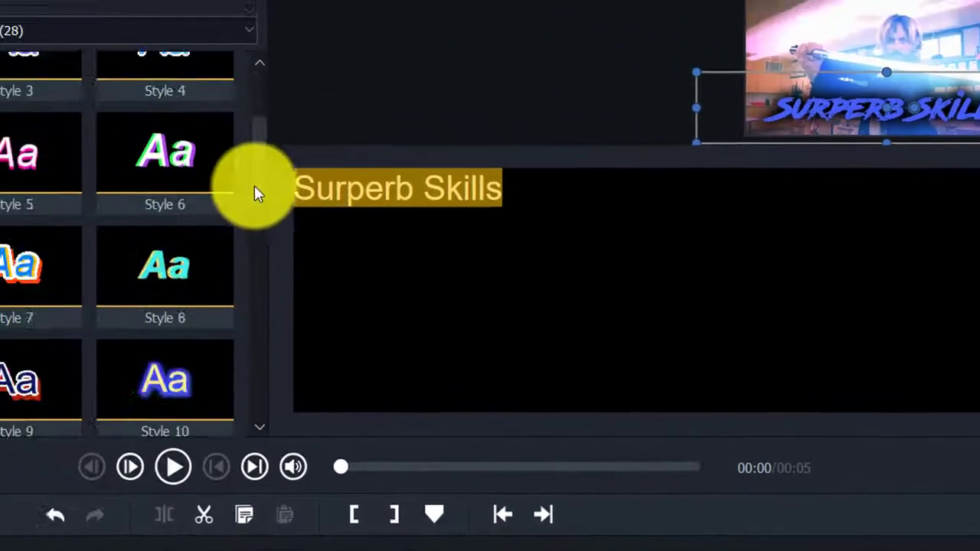
Save the title's styling as a new custom text preset.
scroll(339, 269, "down", 5)
scroll(337, 332, "down", 4)
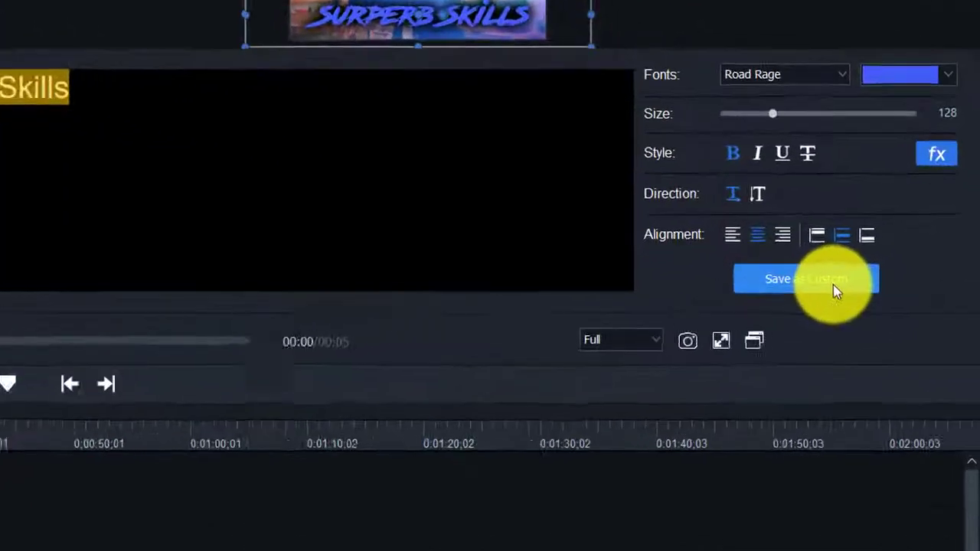
left_click(891, 282)
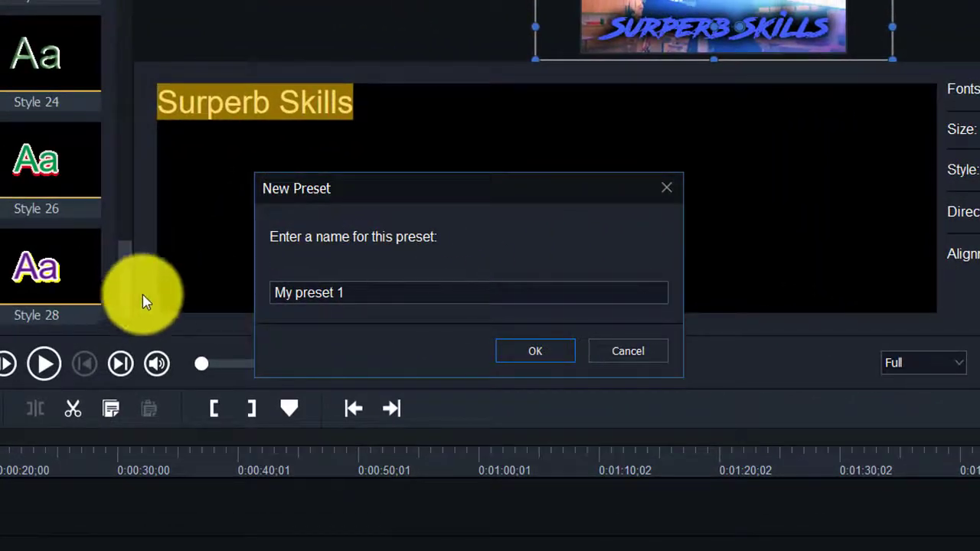
left_click_drag(352, 293, 248, 290)
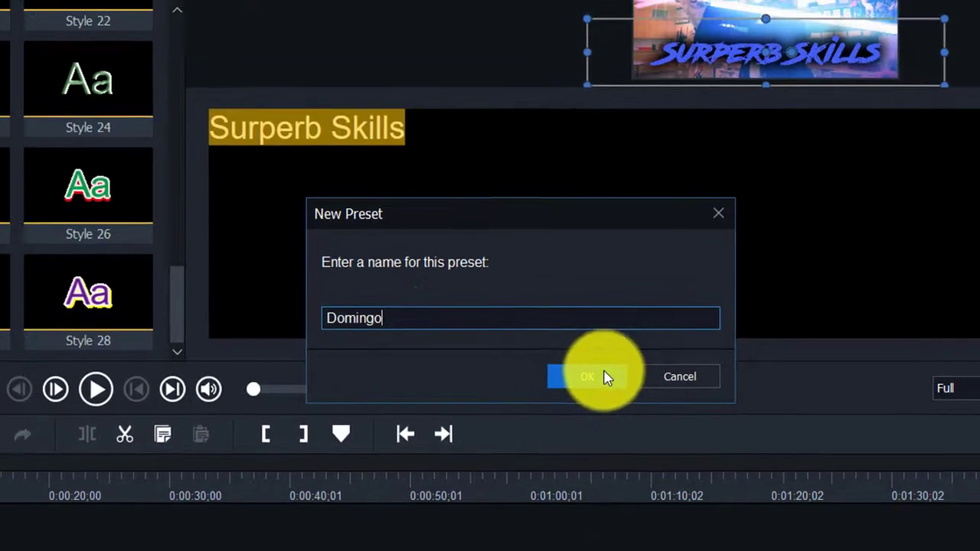
left_click(535, 351)
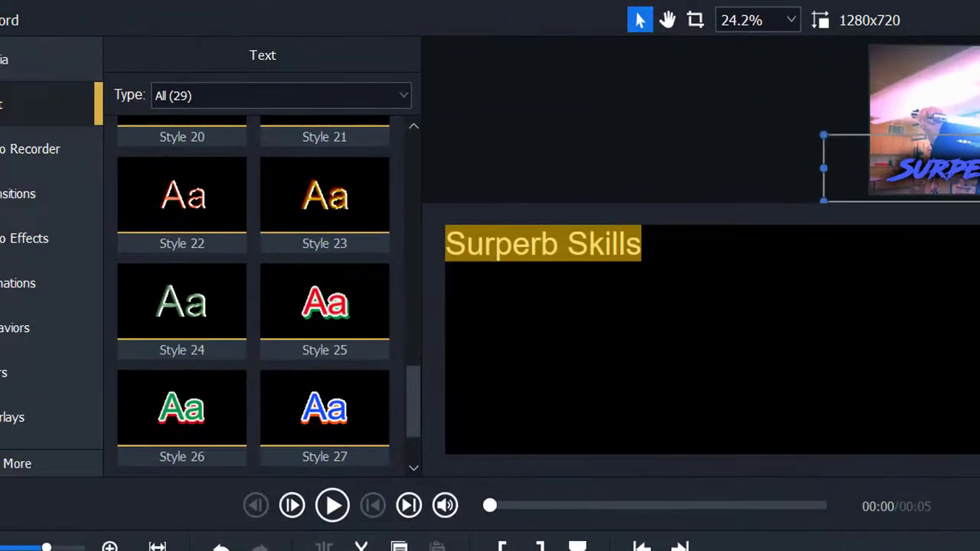
left_click_drag(416, 416, 411, 164)
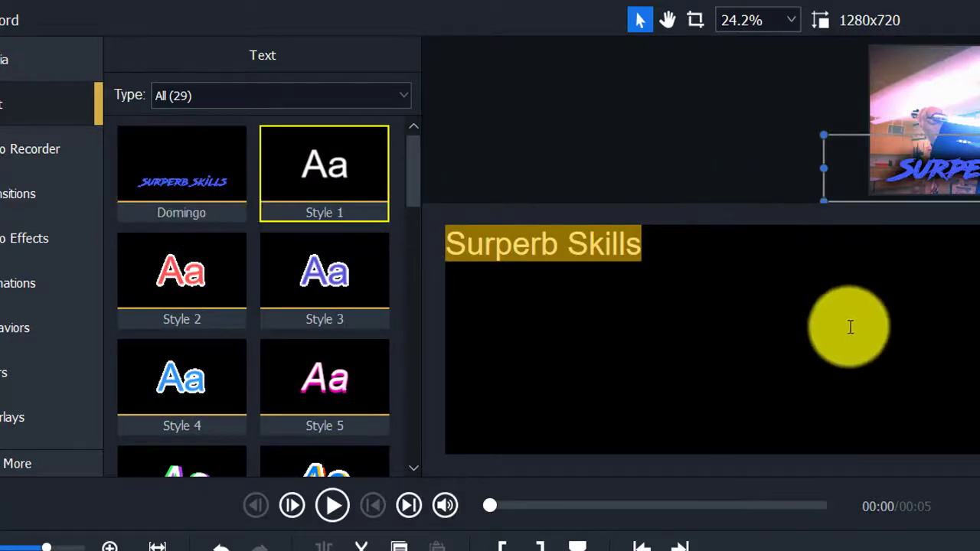
left_click(11, 57)
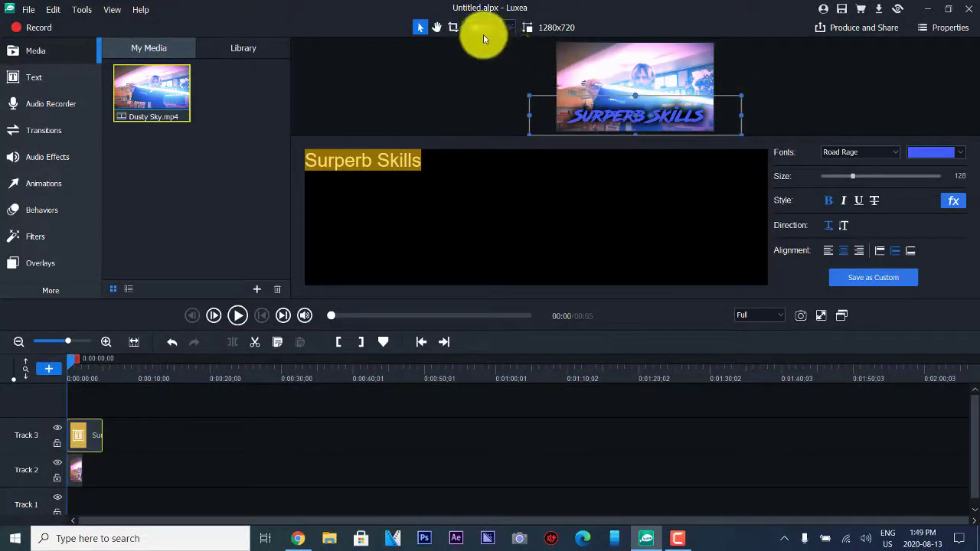
Close the title editor, check the Dusty Sky clip's Freeze Frame settings, and nudge the title.
left_click(80, 470)
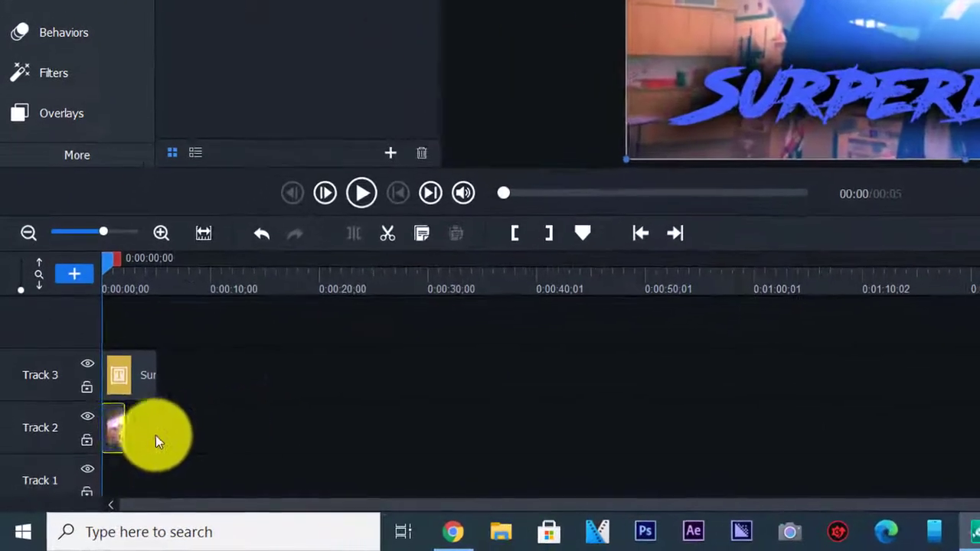
right_click(123, 433)
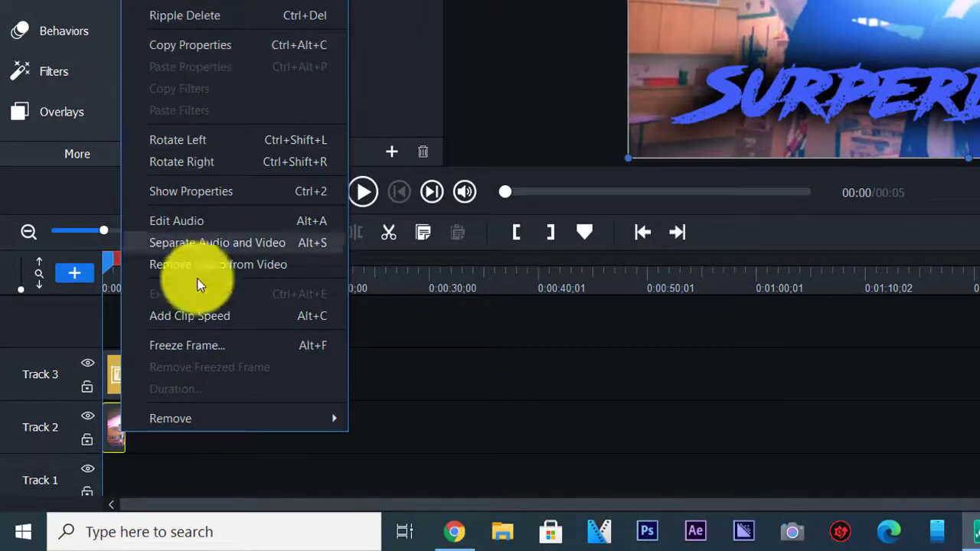
left_click(188, 346)
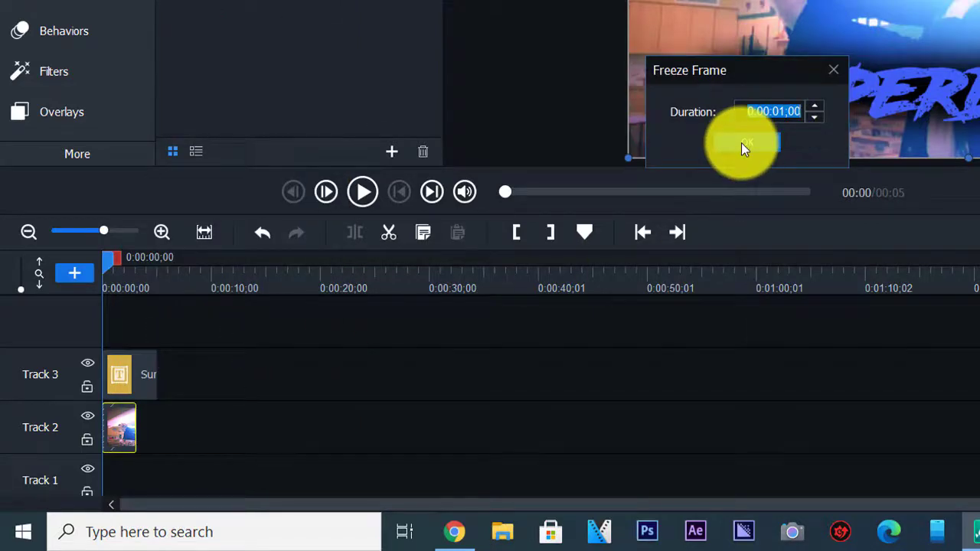
left_click(833, 69)
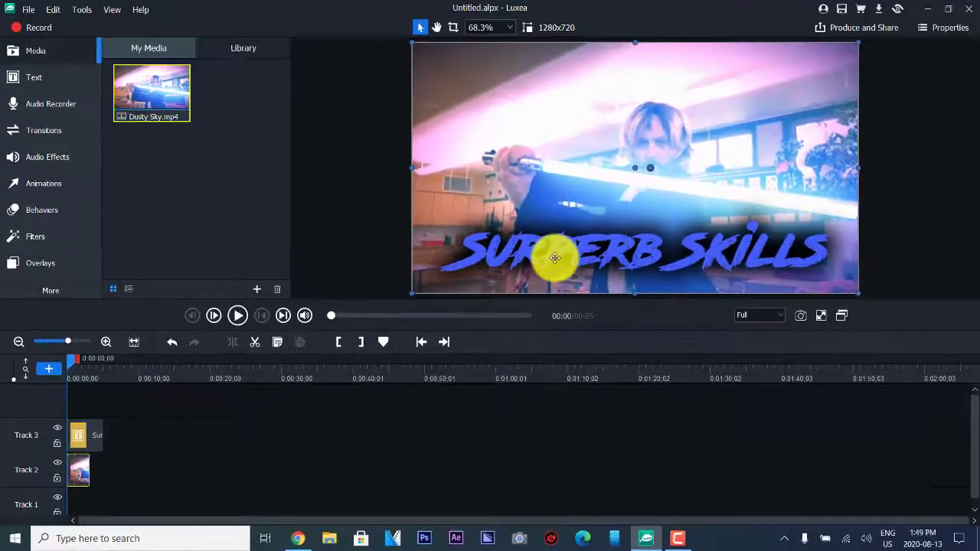
mouse_move(553, 253)
left_mouse_down()
mouse_move(496, 249)
mouse_move(560, 246)
left_mouse_up()
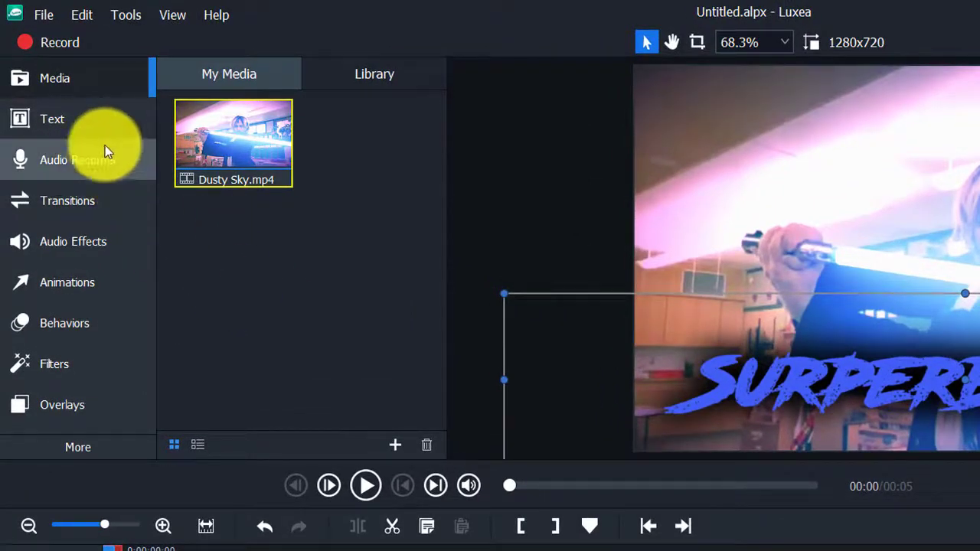
Show the Audio Recorder, keeping the C670i FHD Webcam microphone as input.
left_click(96, 167)
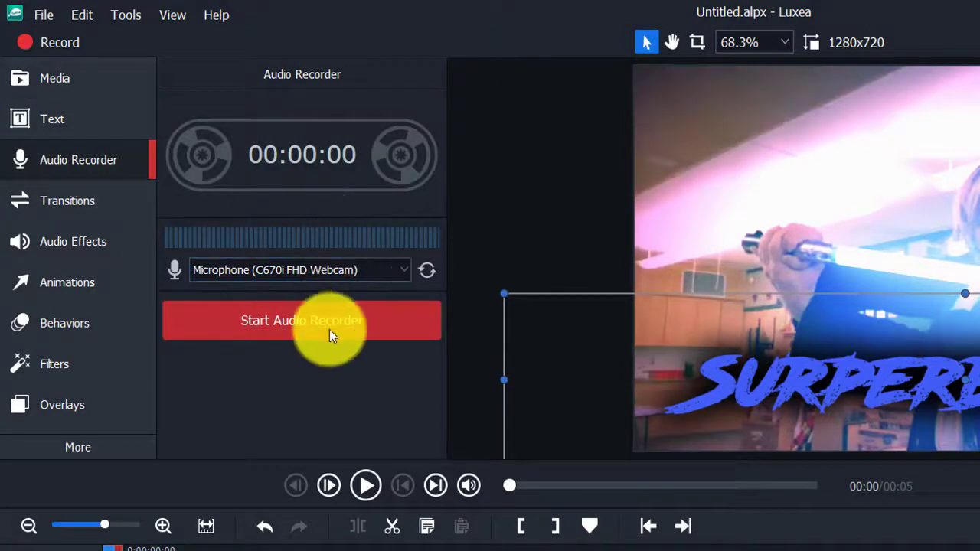
left_click(389, 270)
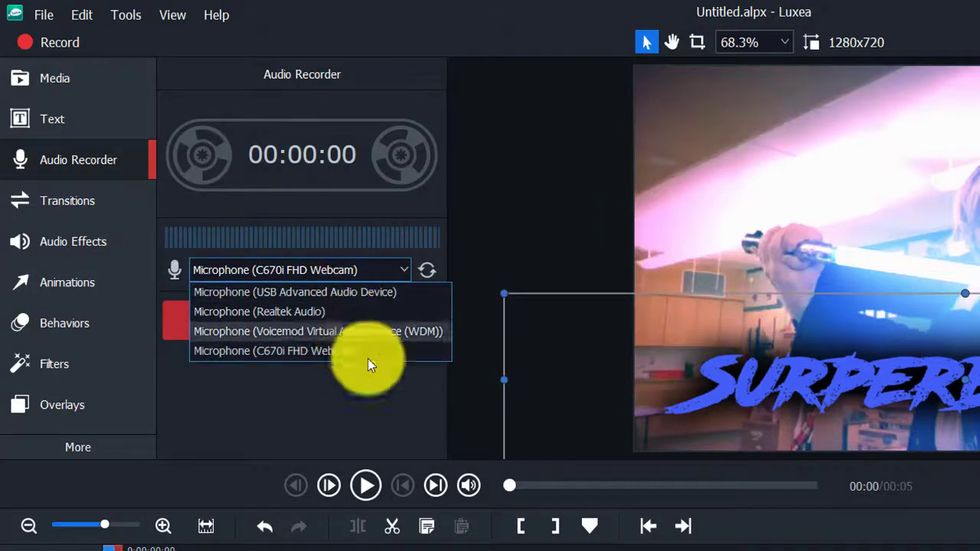
left_click(406, 16)
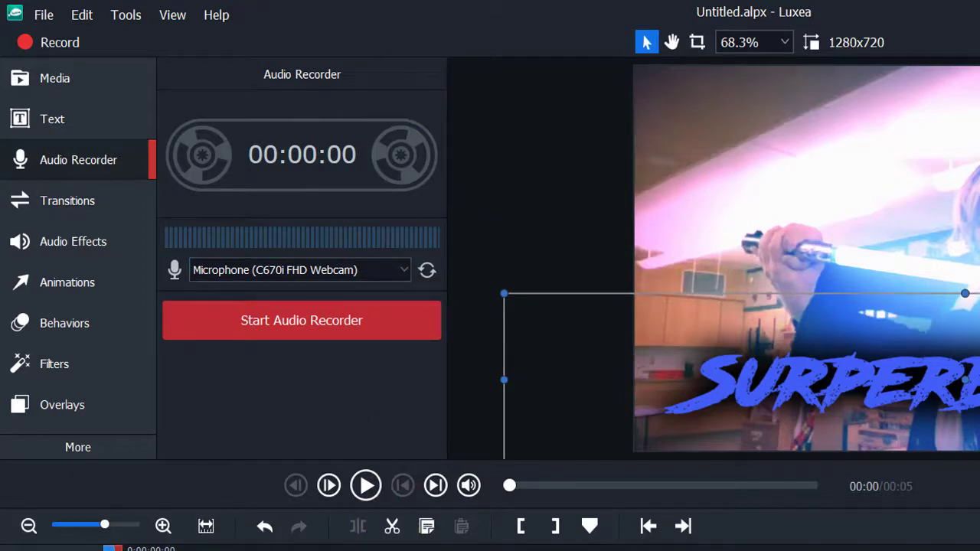
Add Cube Rotate to the Dusty Sky clip and Gradient Wipe to the title clip.
left_click(77, 202)
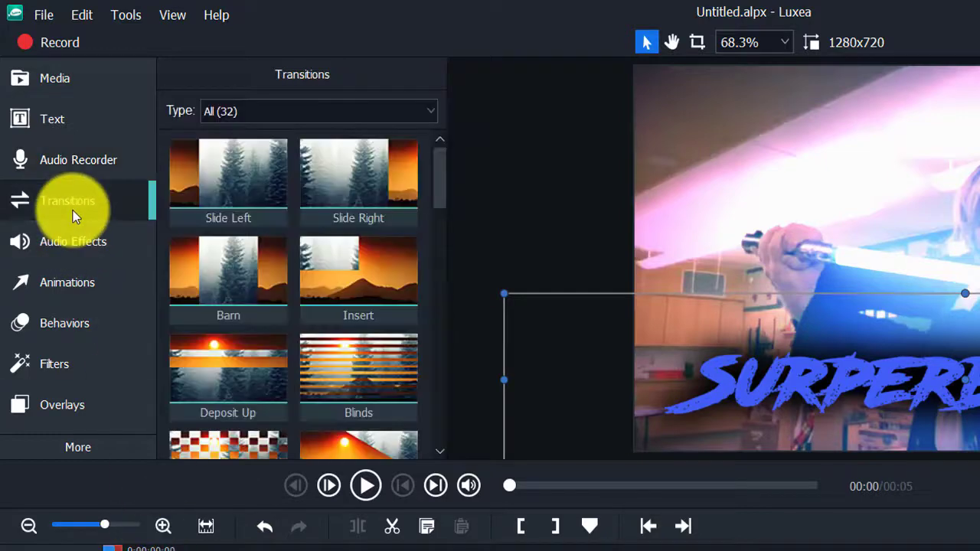
scroll(318, 349, "down", 5)
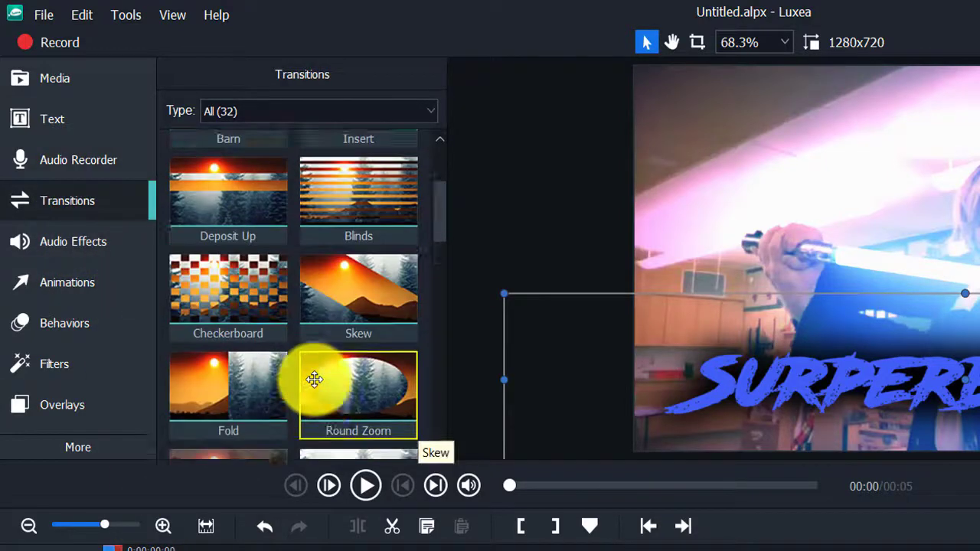
scroll(315, 379, "down", 2)
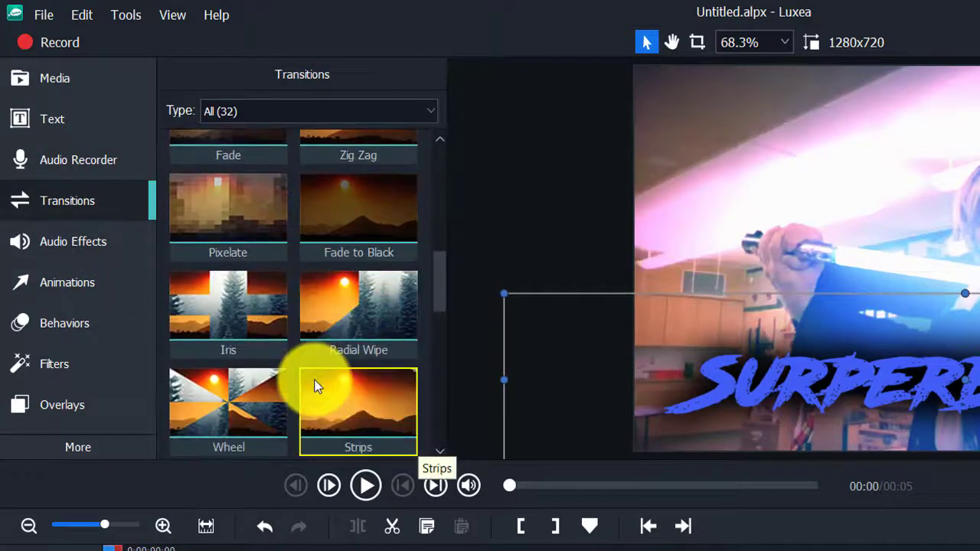
left_click_drag(435, 290, 455, 425)
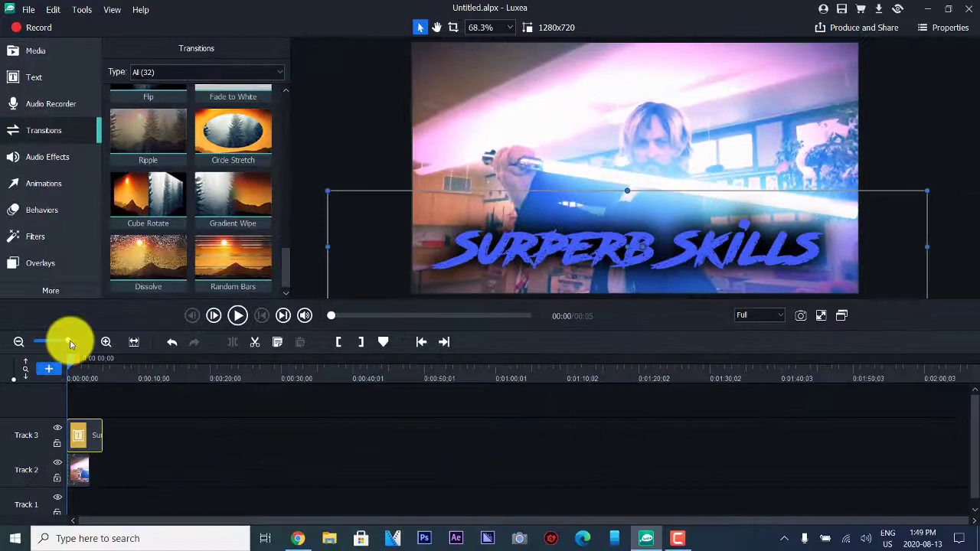
mouse_move(69, 344)
left_mouse_down()
mouse_move(91, 344)
mouse_move(82, 342)
left_mouse_up()
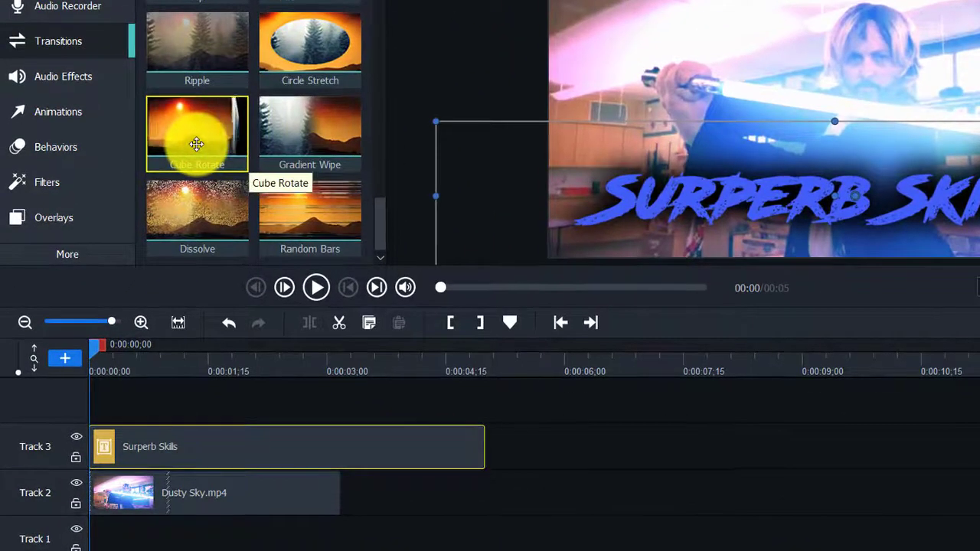
left_click_drag(197, 144, 109, 493)
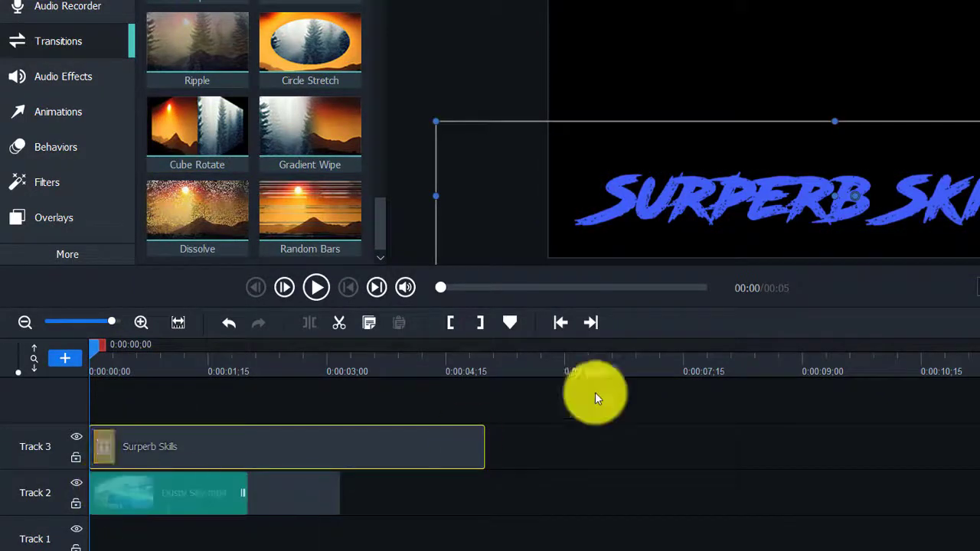
left_click_drag(271, 148, 127, 445)
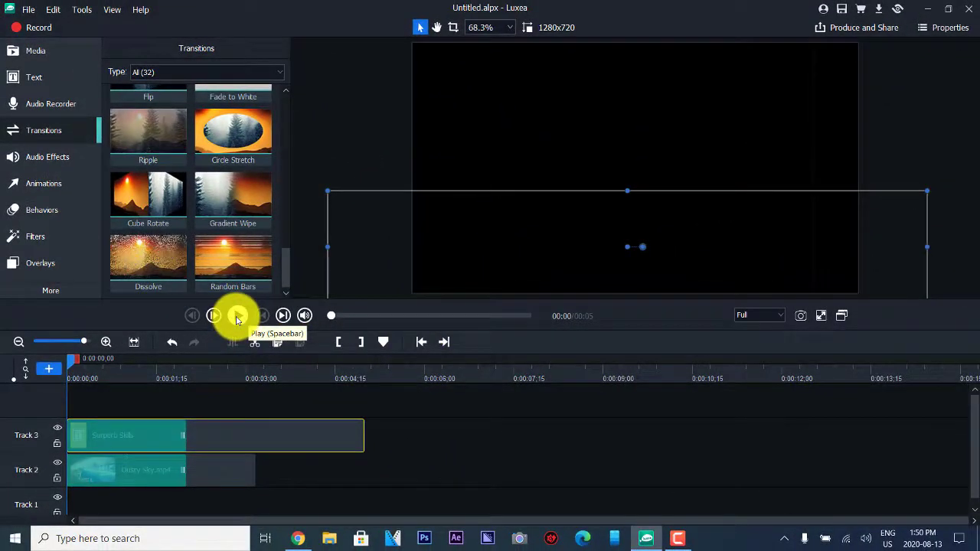
Add Gradient Wipe transitions to the ends of the video clip and title clip.
left_click(237, 316)
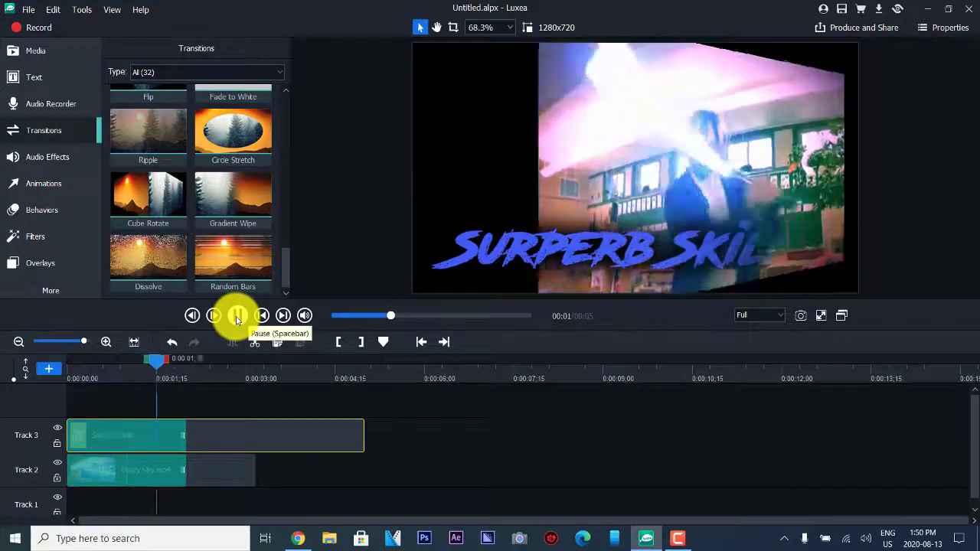
left_click(237, 316)
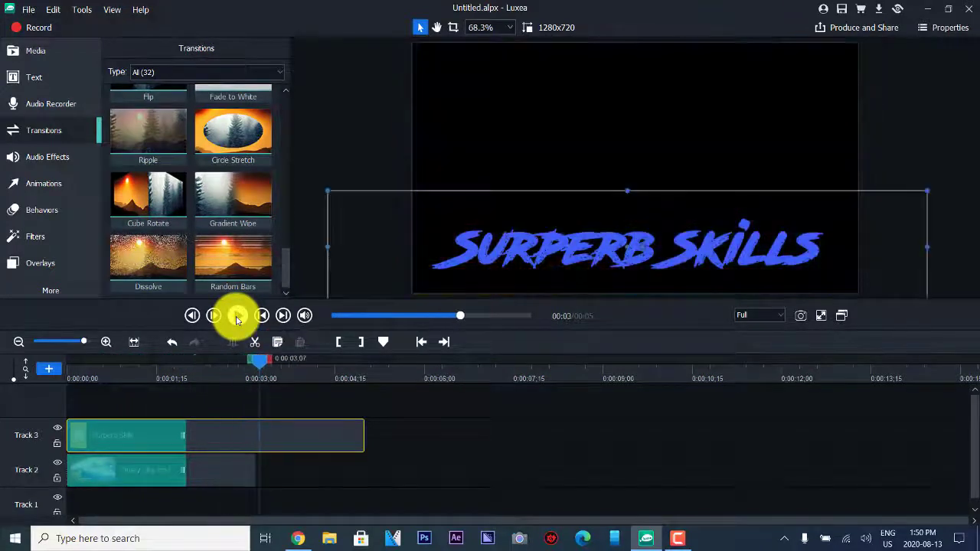
left_click_drag(264, 371, 253, 373)
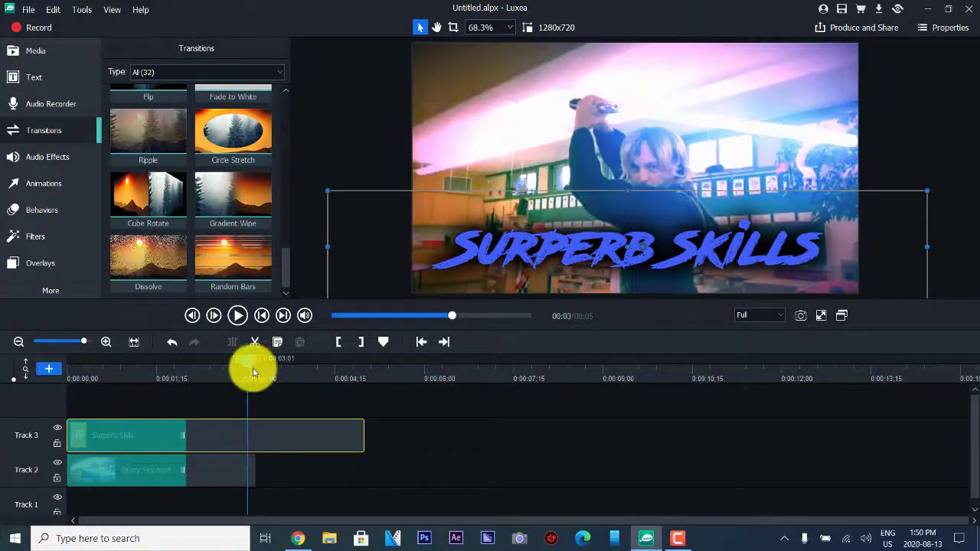
mouse_move(254, 228)
left_mouse_down()
mouse_move(244, 262)
mouse_move(248, 462)
left_mouse_up()
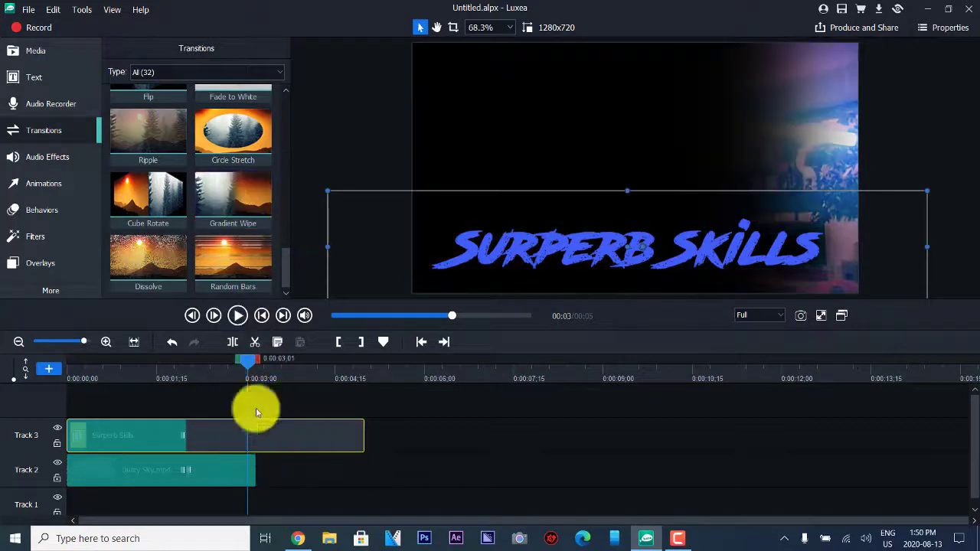
left_click_drag(252, 204, 342, 435)
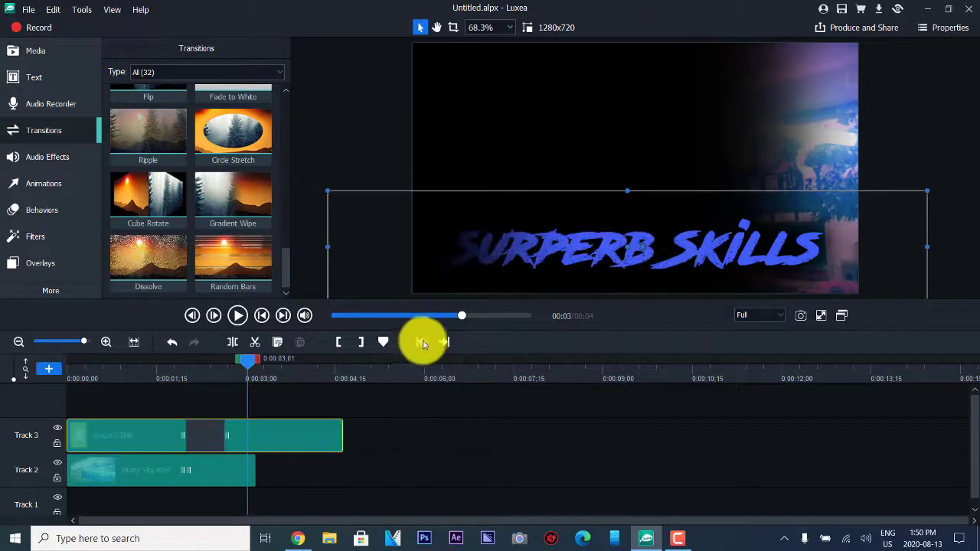
Play the project from the start to preview the transitions.
left_click(422, 342)
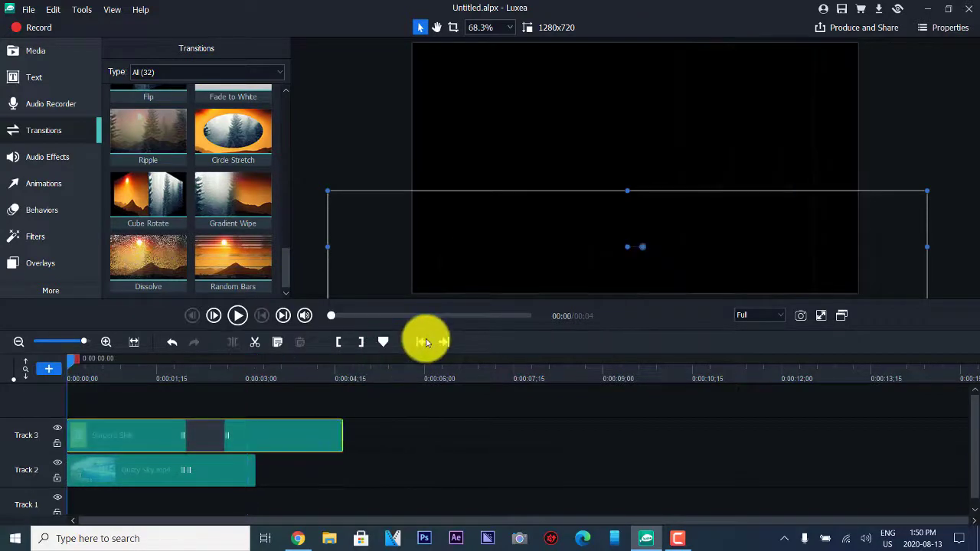
left_click(239, 322)
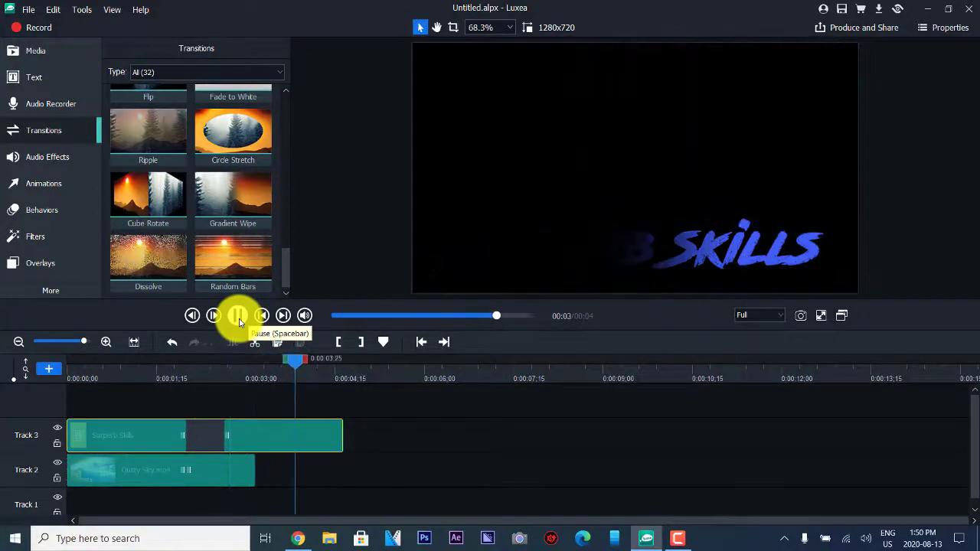
left_click(238, 321)
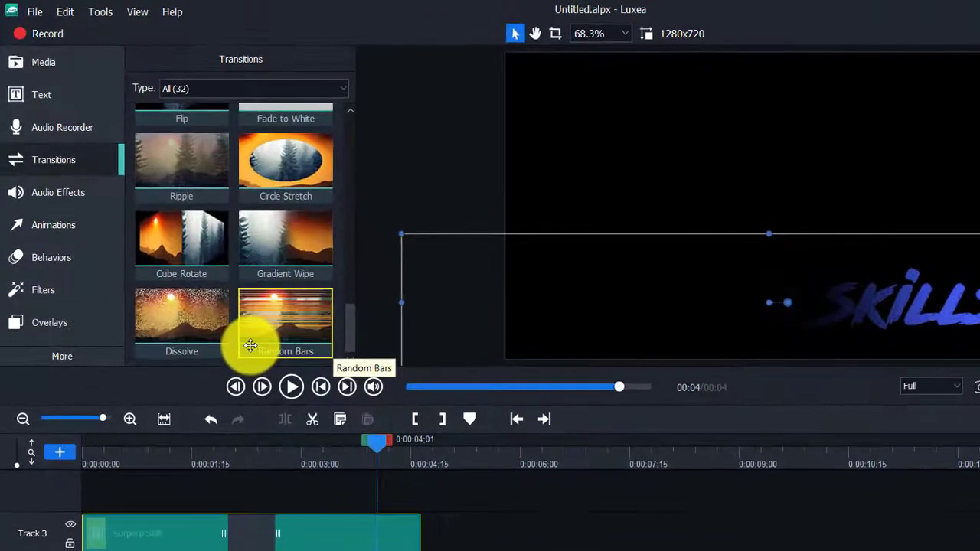
Apply the Full Opacity animation to the Surperb Skills title clip and shrink it to a sliver.
left_click(80, 200)
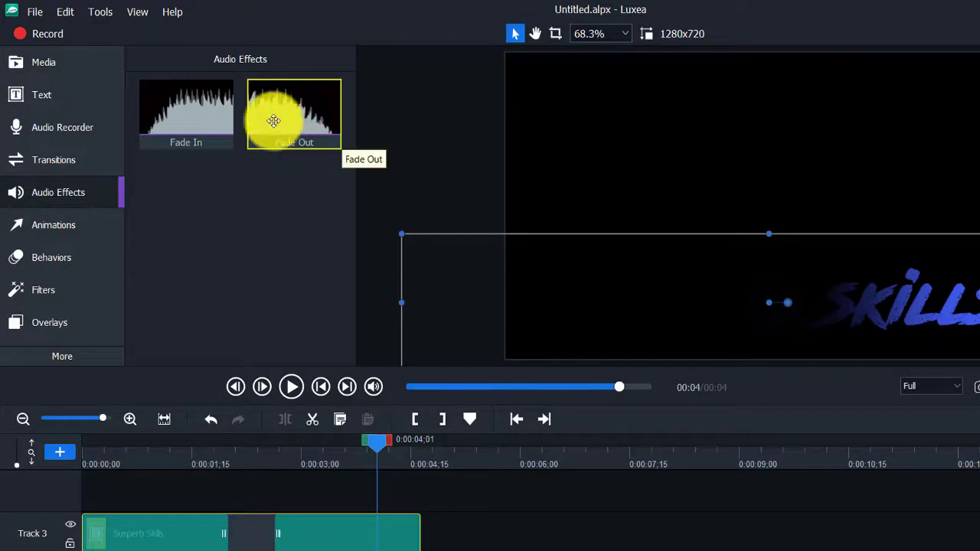
left_click(81, 224)
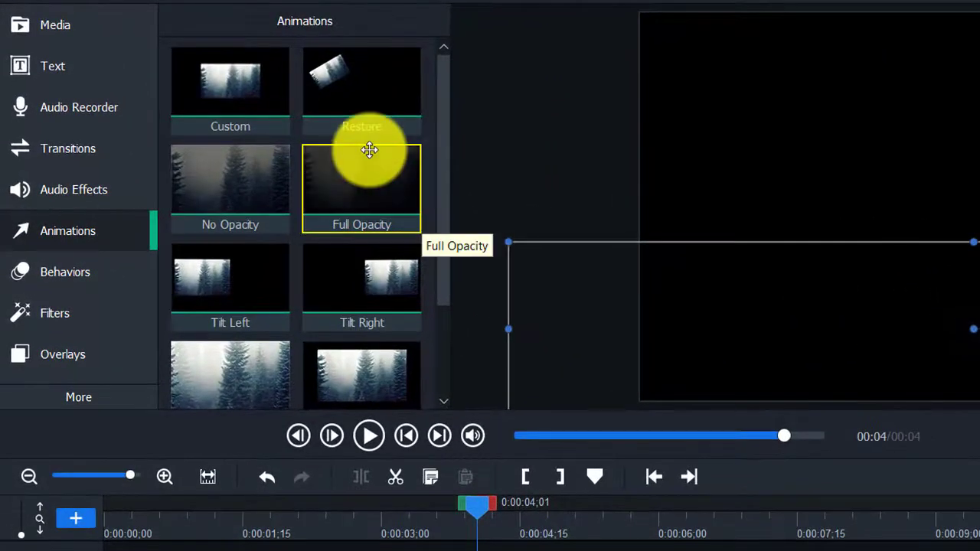
left_click_drag(369, 150, 270, 550)
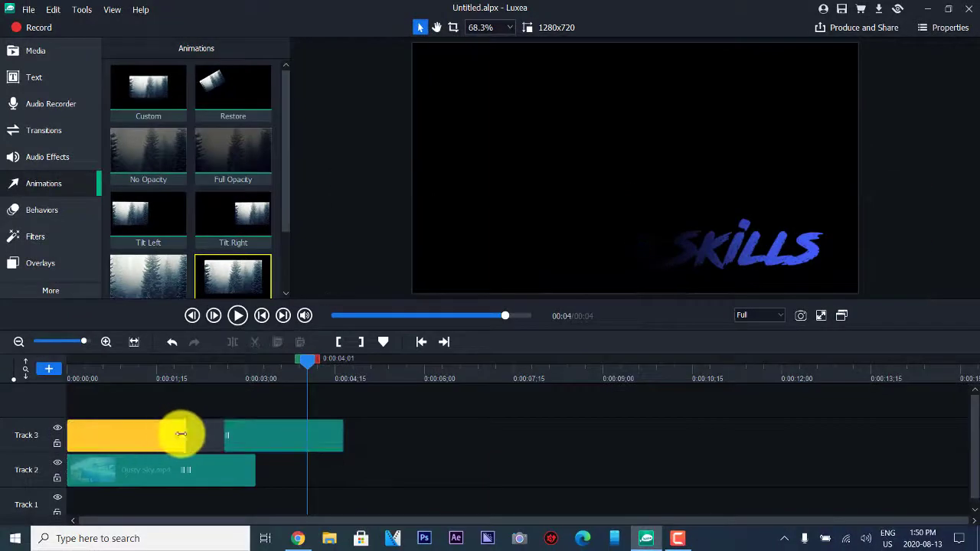
left_click_drag(181, 433, 59, 431)
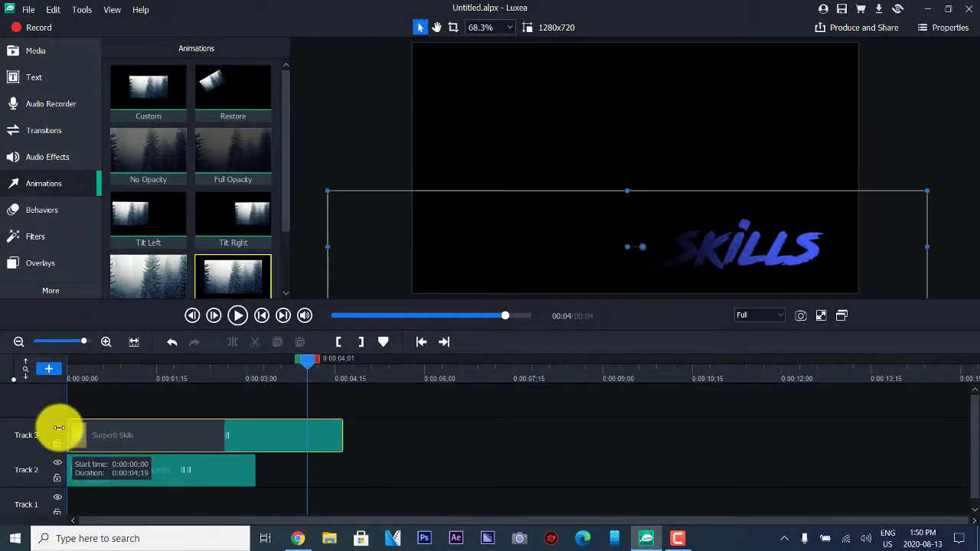
Select the added effect on the title clip and delete it.
left_click(270, 455)
left_click(270, 448)
key("Delete")
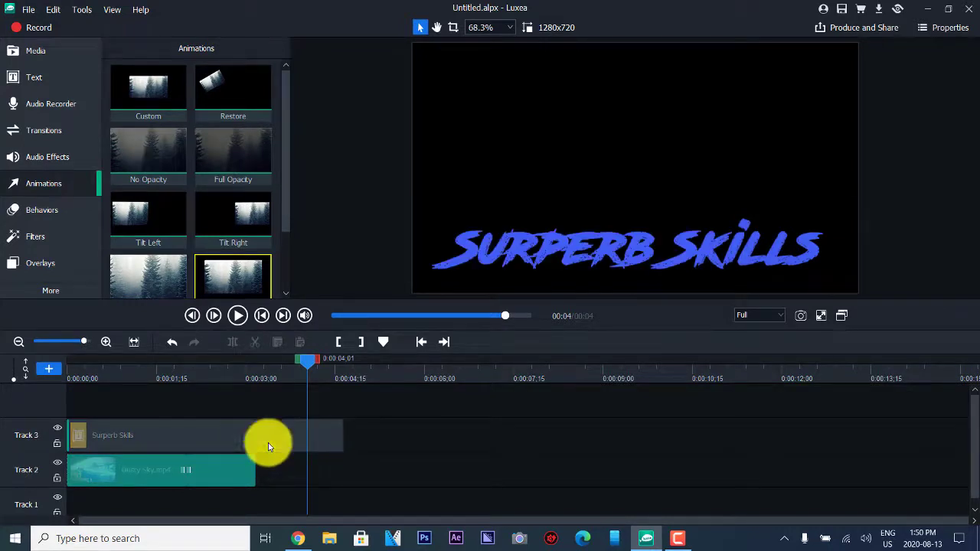
Place a copy of Dusty Sky.mp4 on a new Track 4 and rewind to the start.
left_click(29, 49)
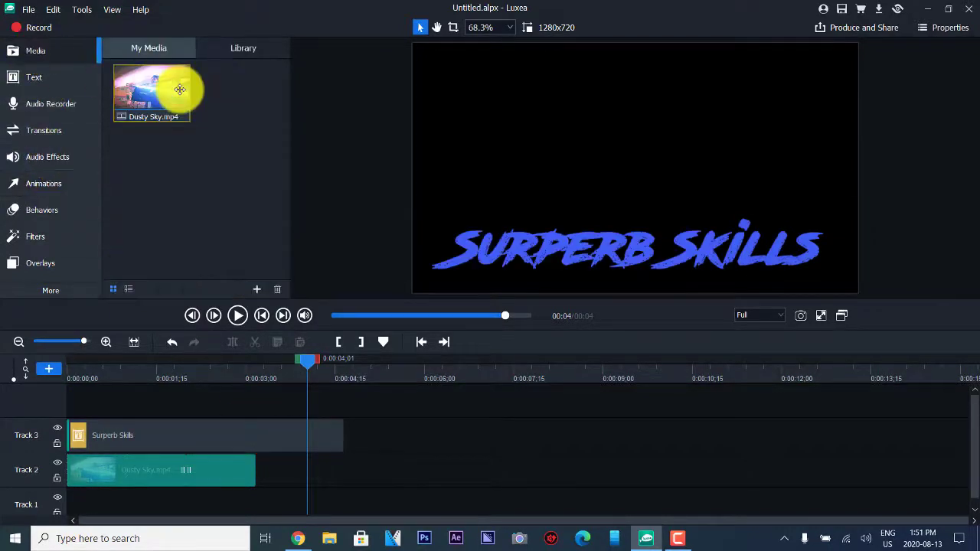
left_click_drag(150, 192, 85, 439)
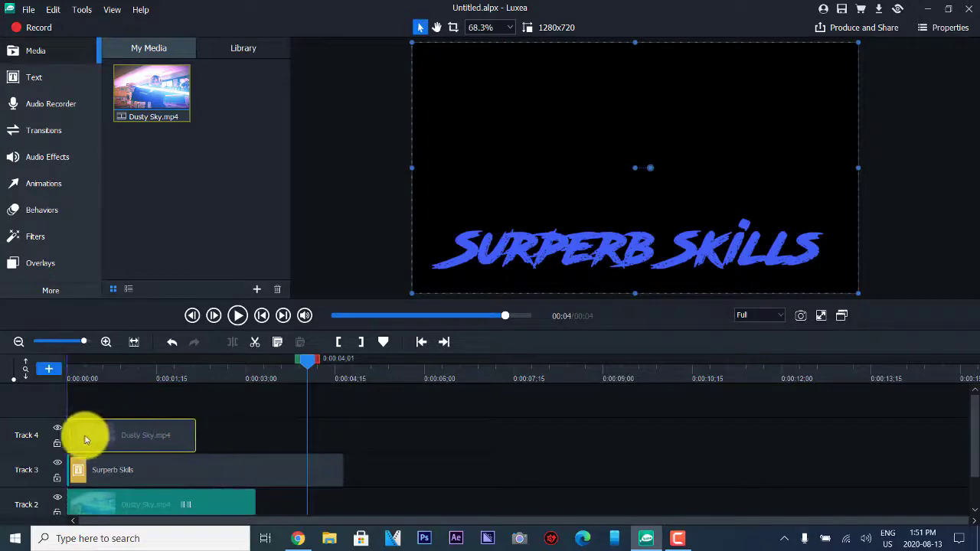
left_click(261, 316)
Apply Restore and Scale Down animations to the Track 4 Dusty Sky clip and trim its start.
left_click(34, 155)
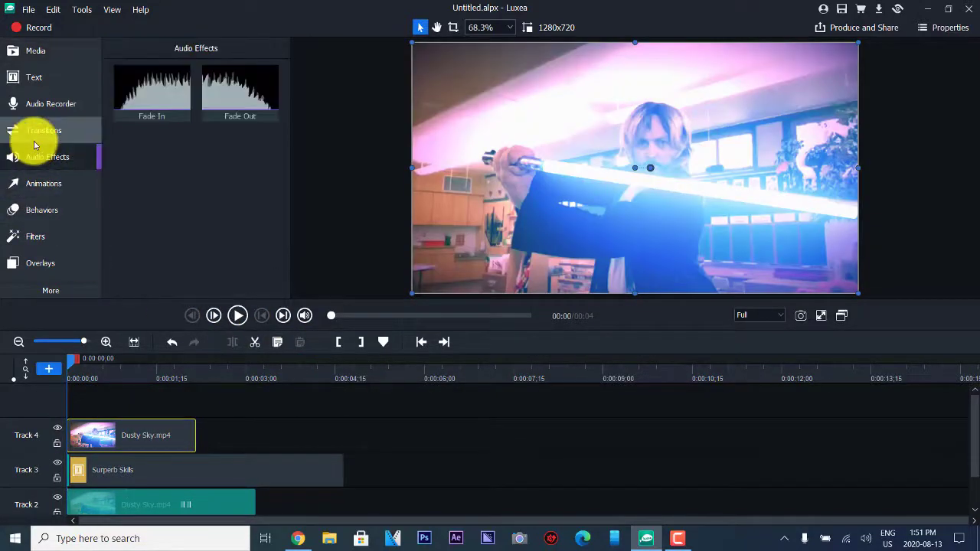
left_click(35, 184)
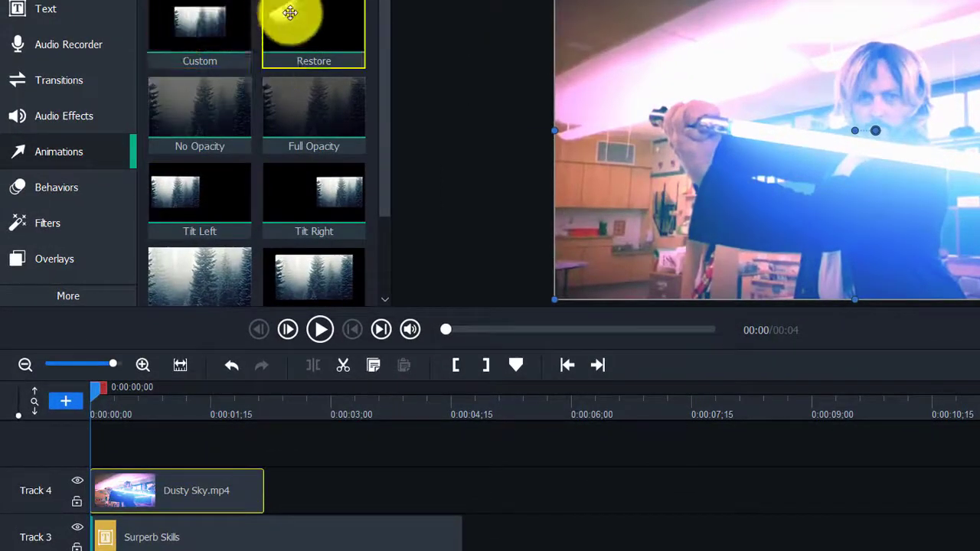
left_click_drag(290, 12, 115, 493)
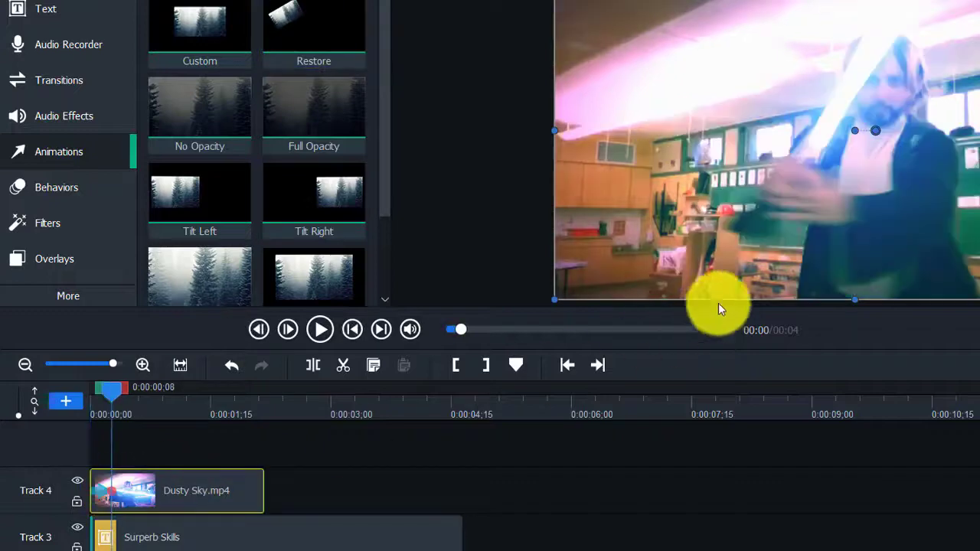
left_click(320, 329)
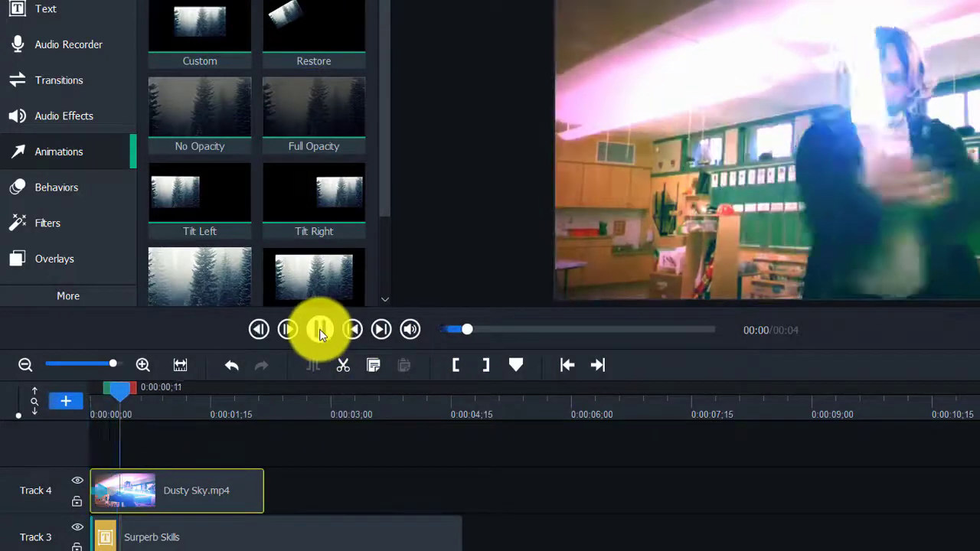
left_click(320, 329)
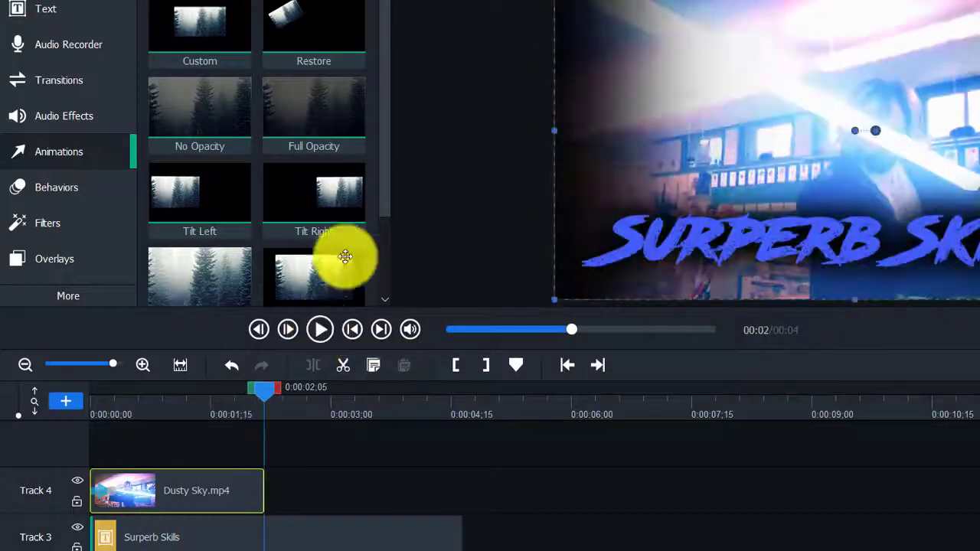
mouse_move(313, 276)
left_mouse_down()
mouse_move(259, 500)
mouse_move(372, 498)
mouse_move(191, 496)
left_mouse_up()
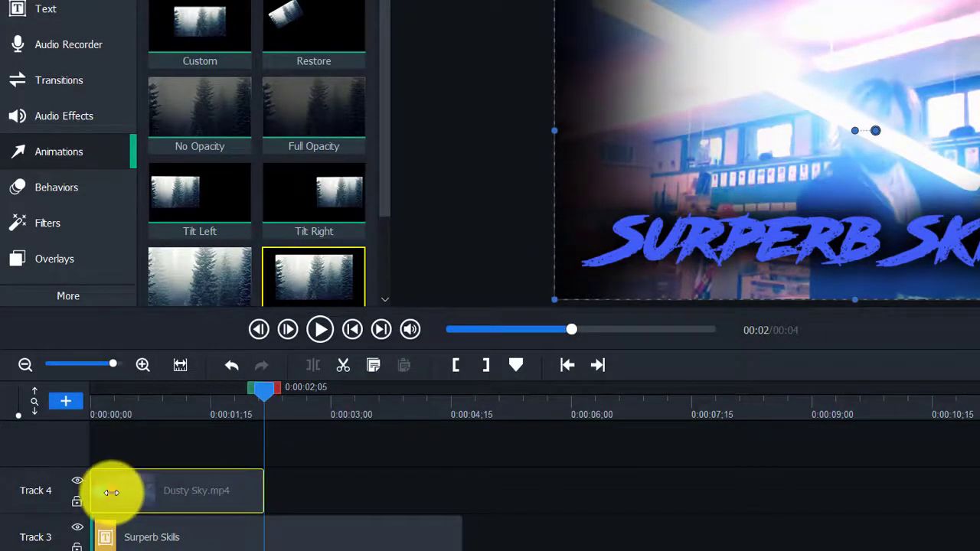
left_click_drag(112, 492, 147, 498)
Trim the start of the Track 4 Dusty Sky clip and apply the Scale Up animation.
scroll(378, 211, "down", 2)
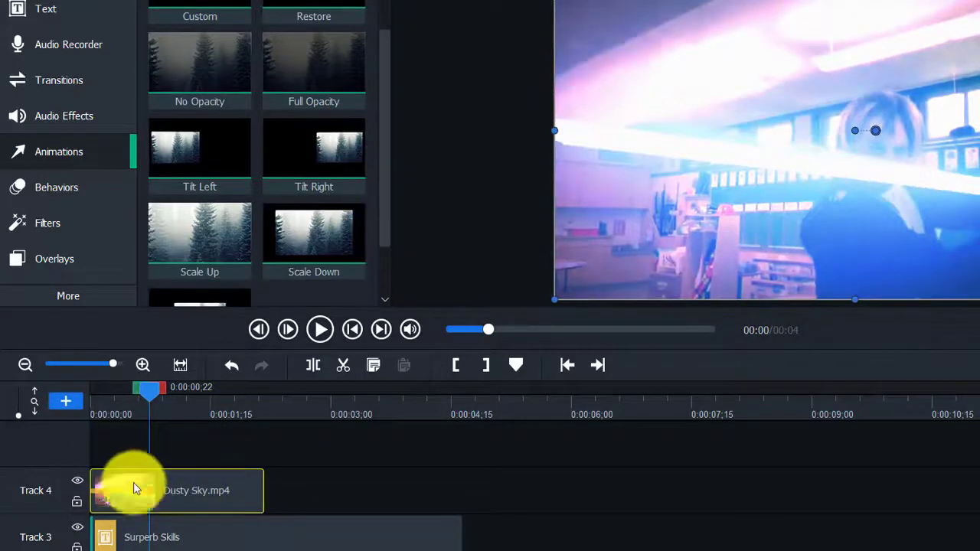
mouse_move(148, 491)
left_mouse_down()
mouse_move(121, 490)
mouse_move(143, 490)
left_mouse_up()
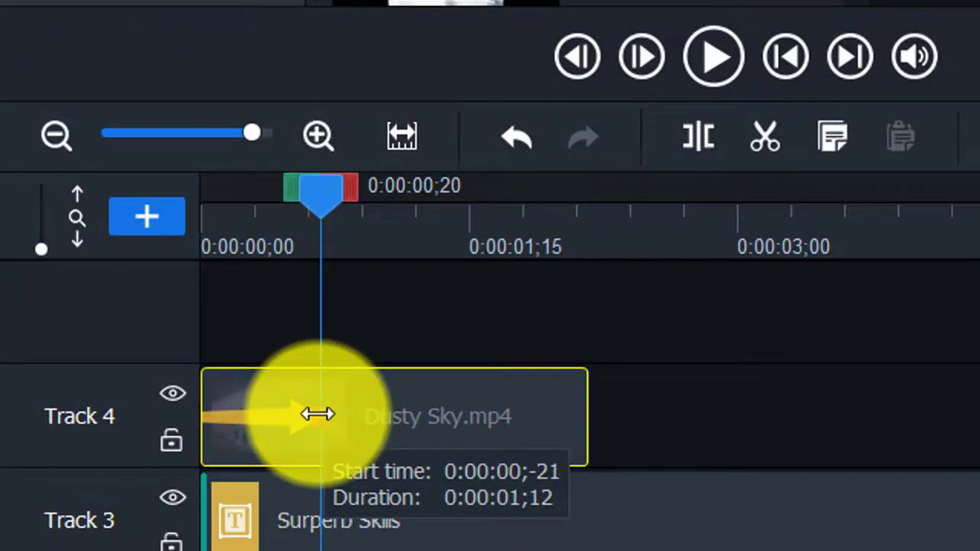
left_click_drag(318, 414, 361, 413)
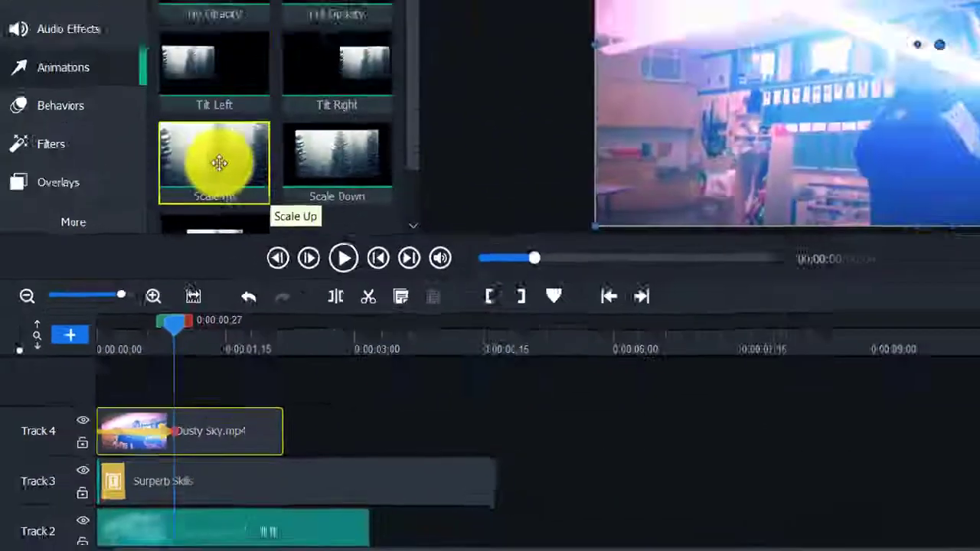
left_click_drag(219, 162, 117, 424)
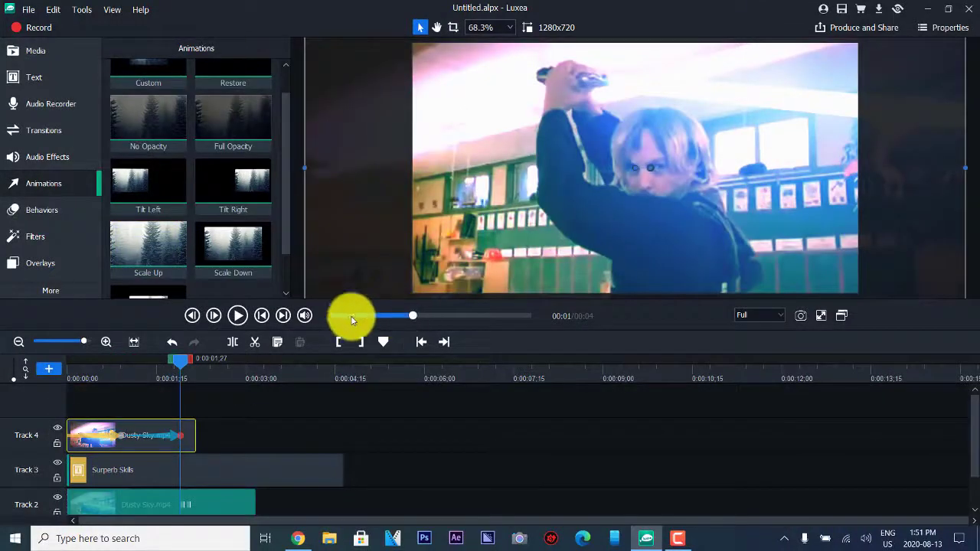
left_click(215, 318)
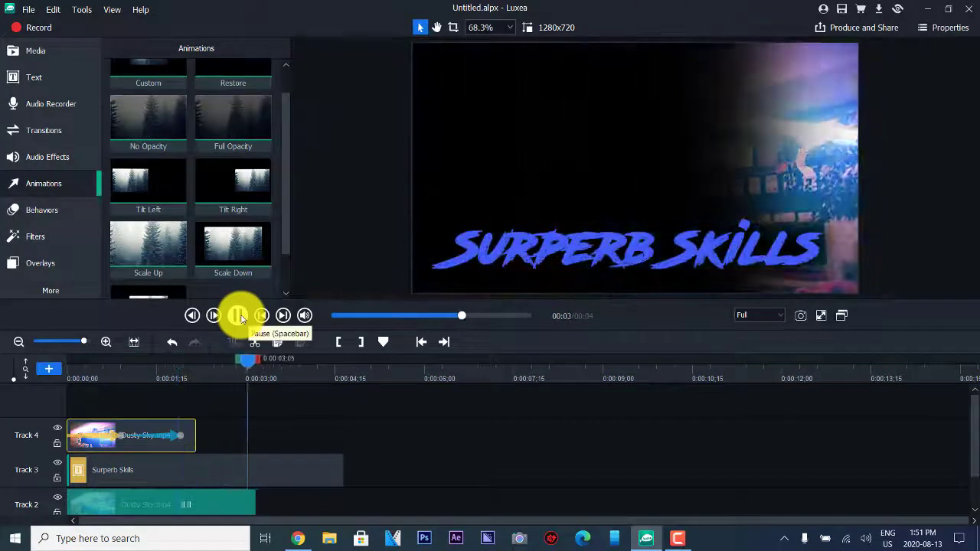
Shorten the Track 3 title clip to end with the video and replay from the start.
left_click_drag(339, 465, 196, 472)
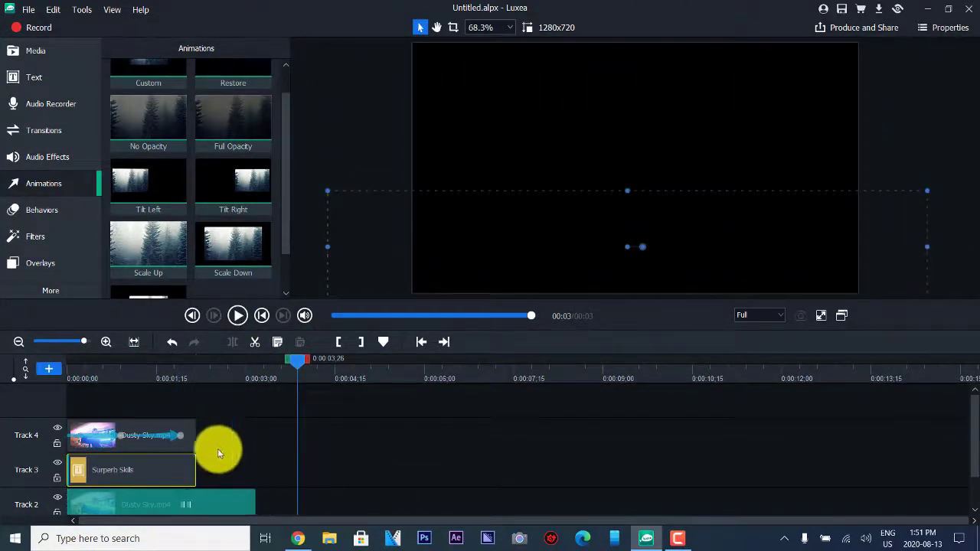
left_click(262, 317)
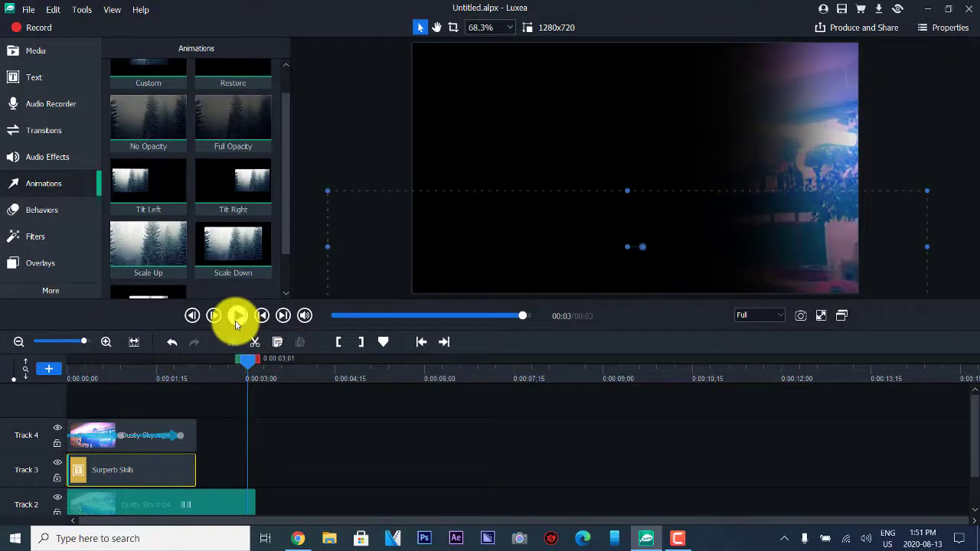
scroll(284, 230, "down", 2)
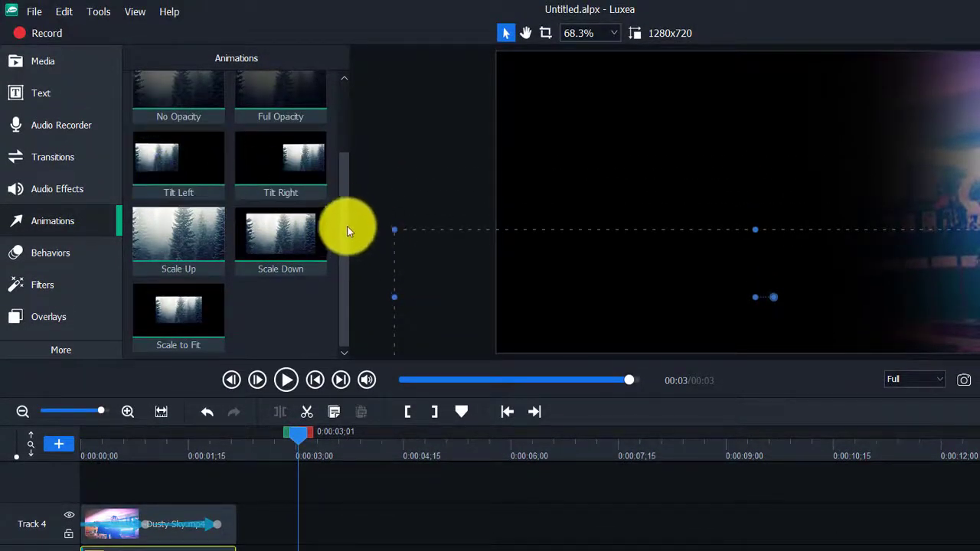
left_click_drag(347, 230, 339, 99)
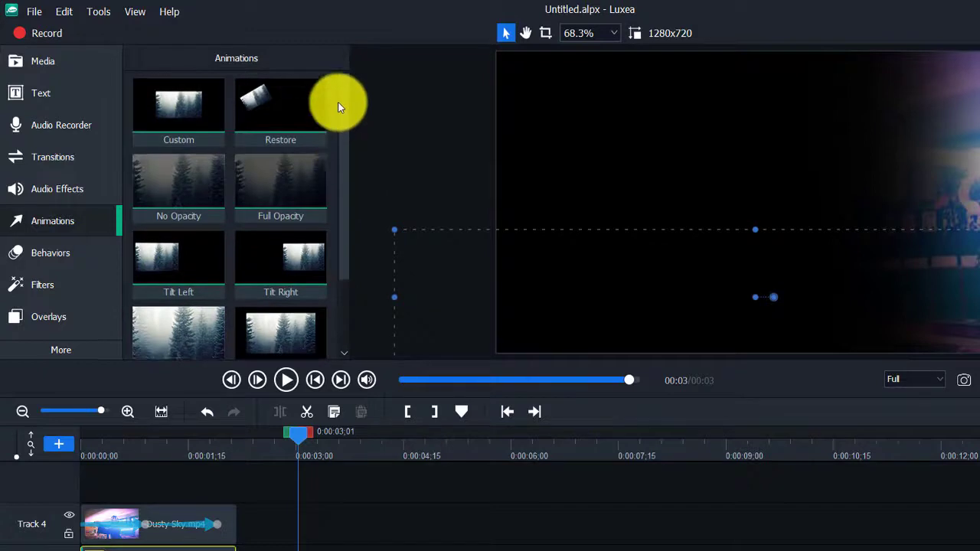
Drop the Drop In behaviour onto the Track 4 clip and check the clip's options.
left_click(67, 260)
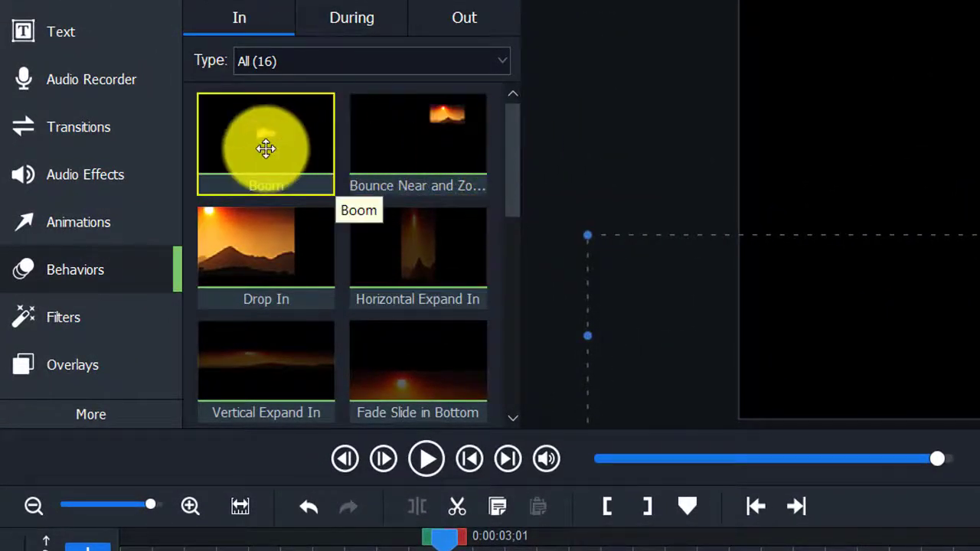
left_click_drag(260, 316, 269, 550)
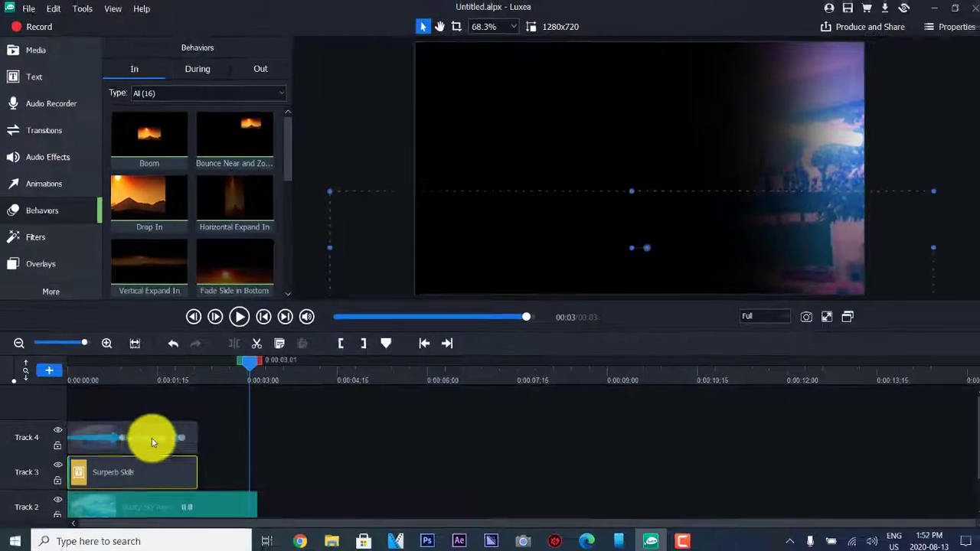
left_click_drag(151, 442, 164, 437)
right_click(170, 438)
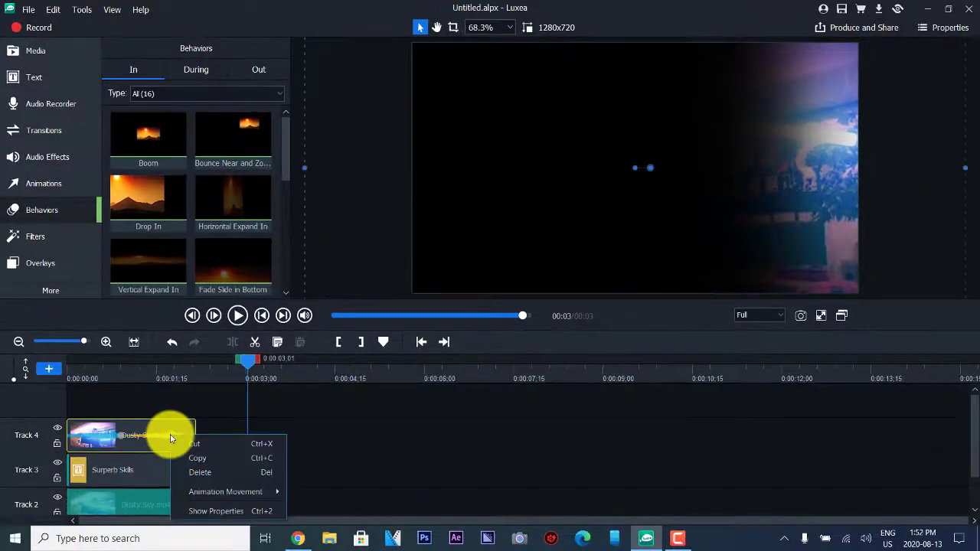
left_click(192, 477)
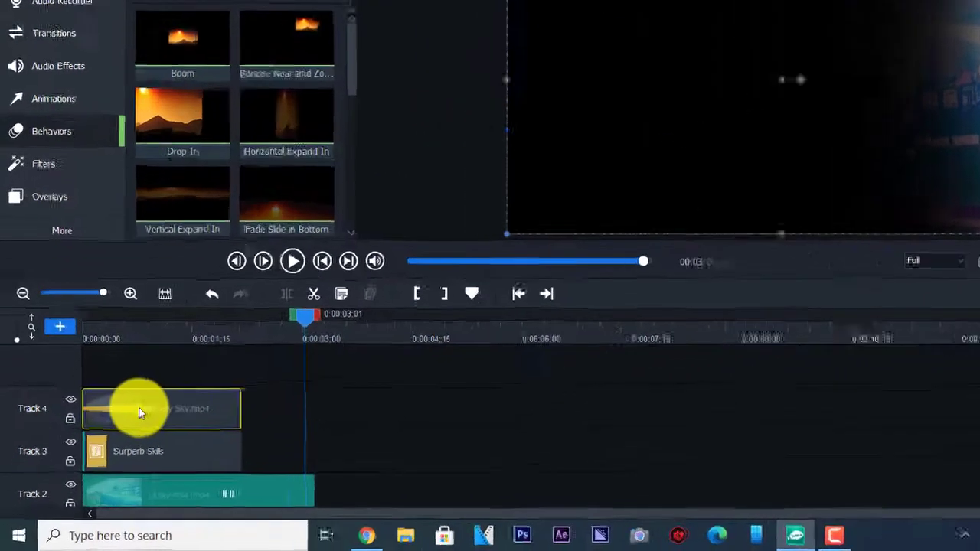
right_click(127, 435)
left_click(183, 448)
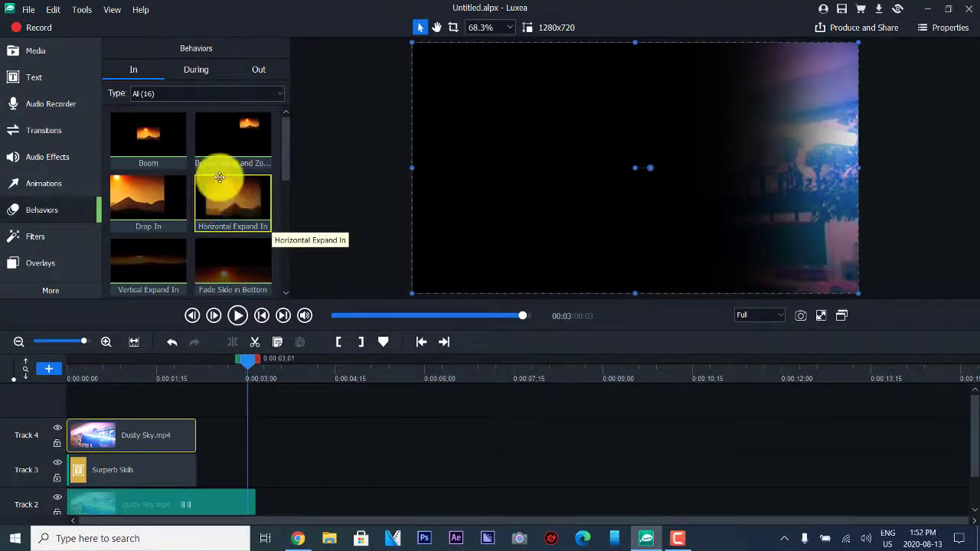
Apply the Fibonacci Spiral In behaviour to the Track 4 Dusty Sky clip.
scroll(284, 148, "down", 2)
scroll(292, 201, "down", 3)
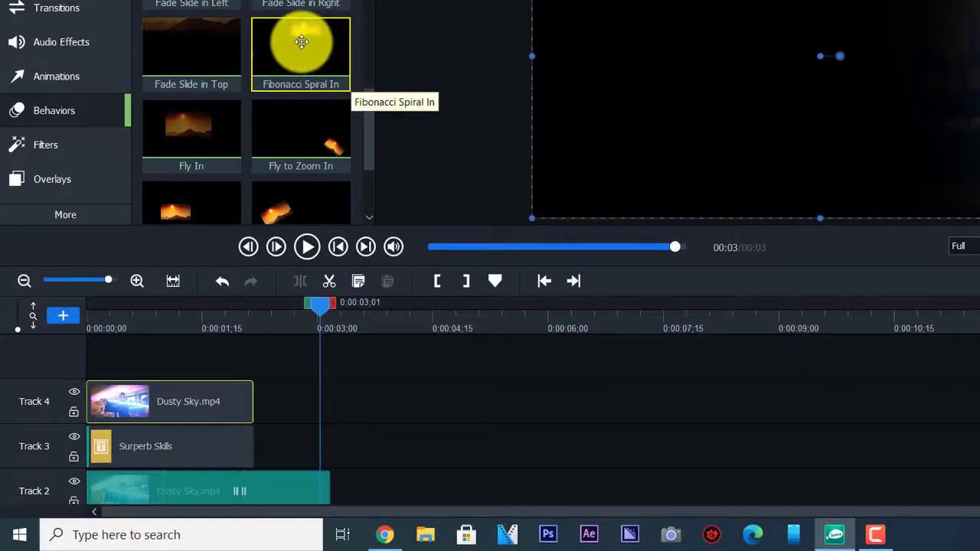
left_click_drag(302, 42, 76, 435)
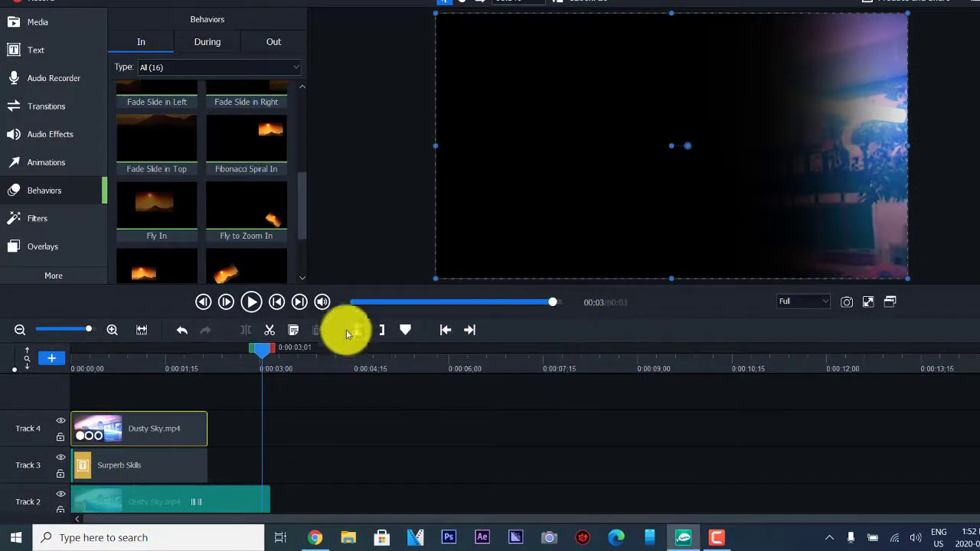
Preview the spiral behaviour, then delete the Track 2 Dusty Sky background clip and replay.
left_click(278, 303)
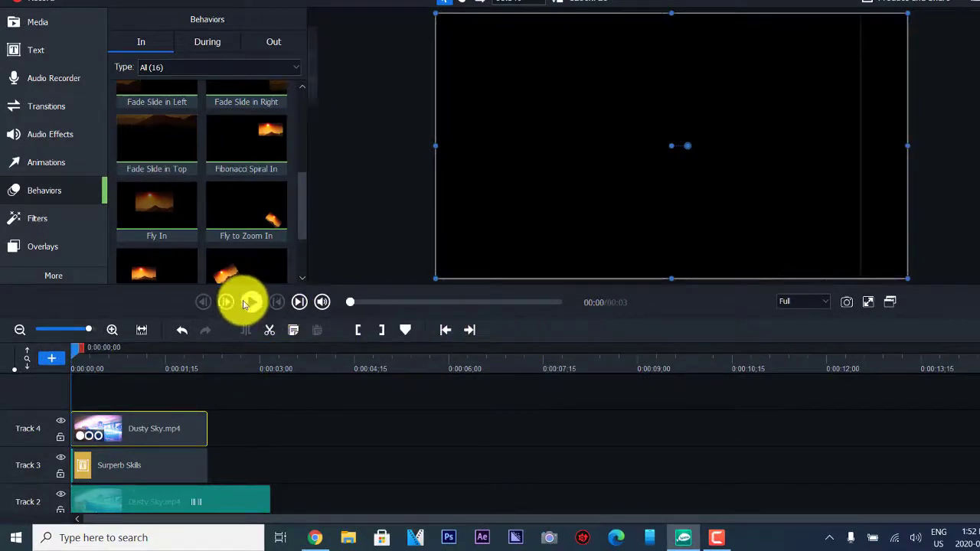
left_click(251, 303)
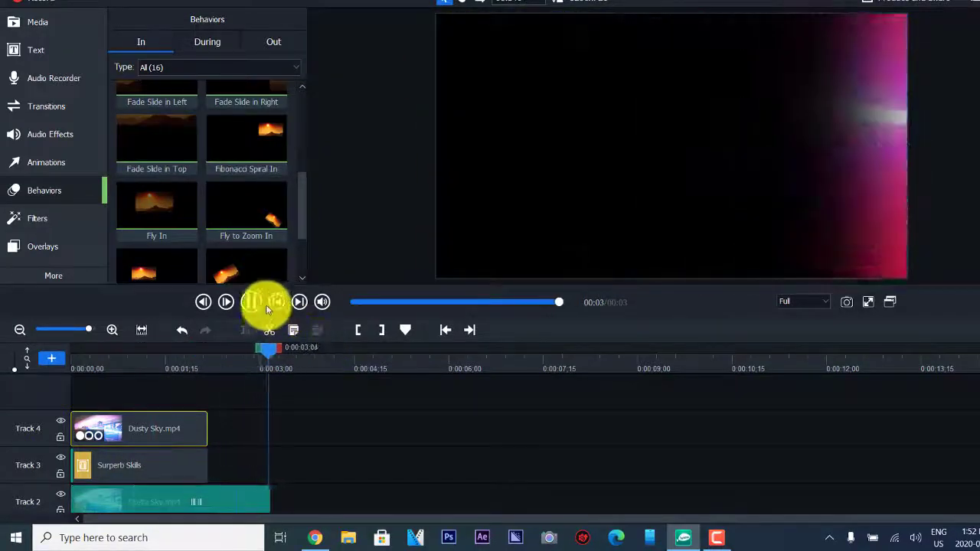
left_click(256, 307)
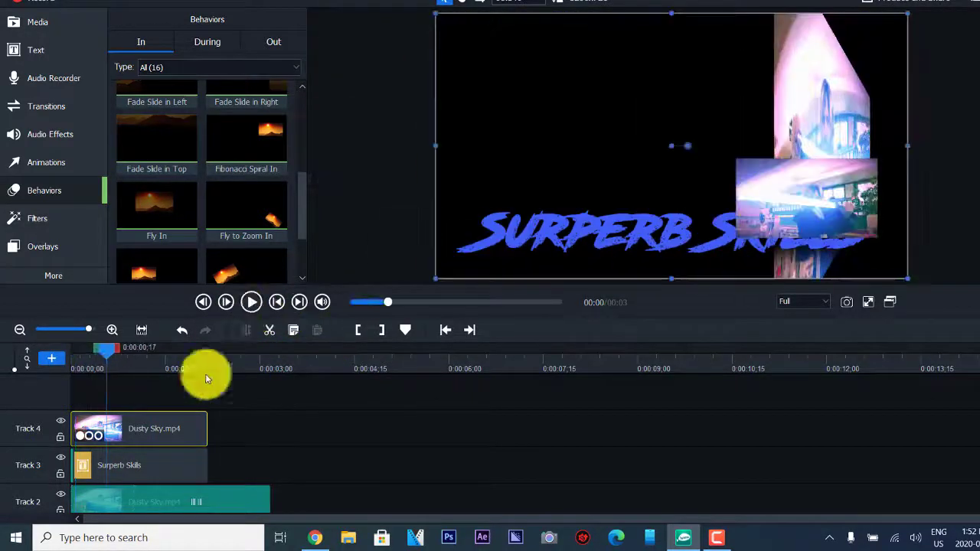
left_click(161, 501)
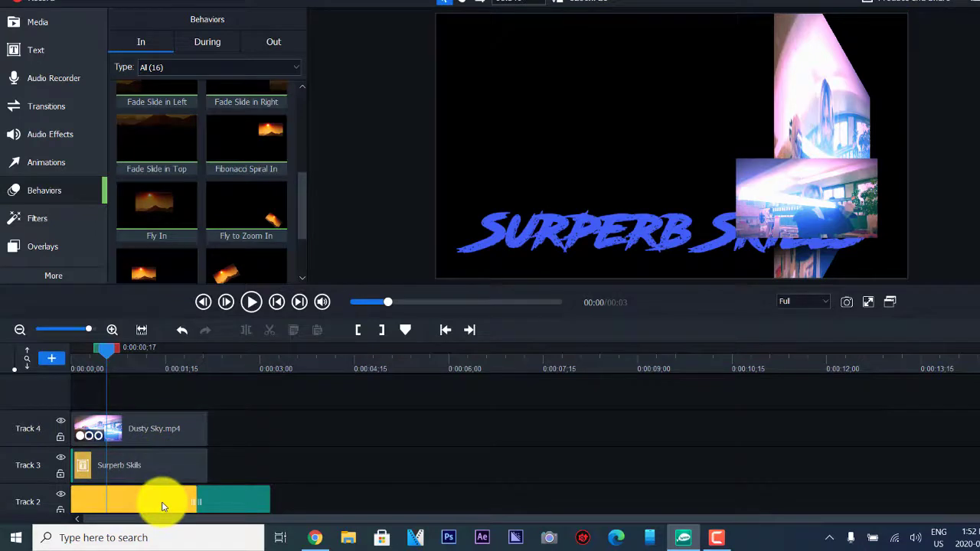
left_click_drag(161, 506, 196, 509)
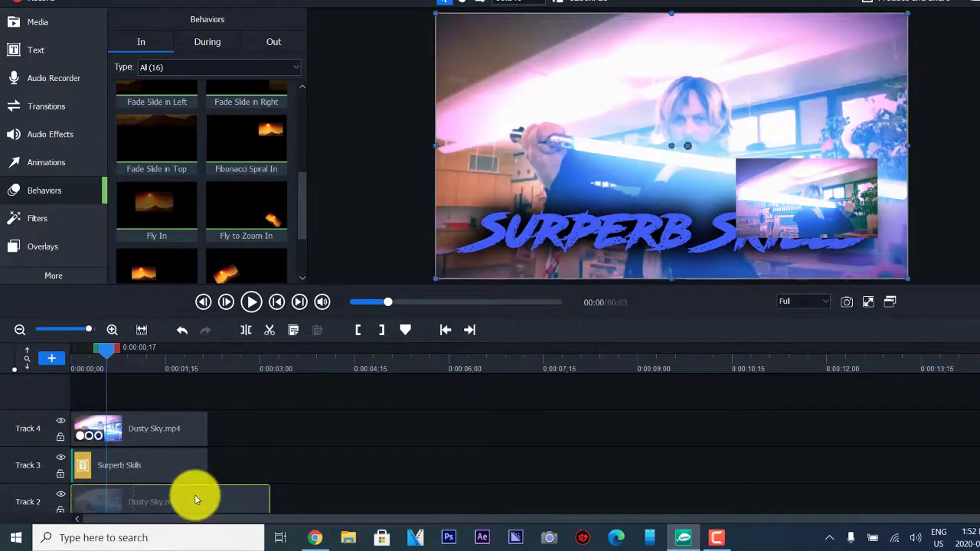
key("Delete")
left_click(284, 301)
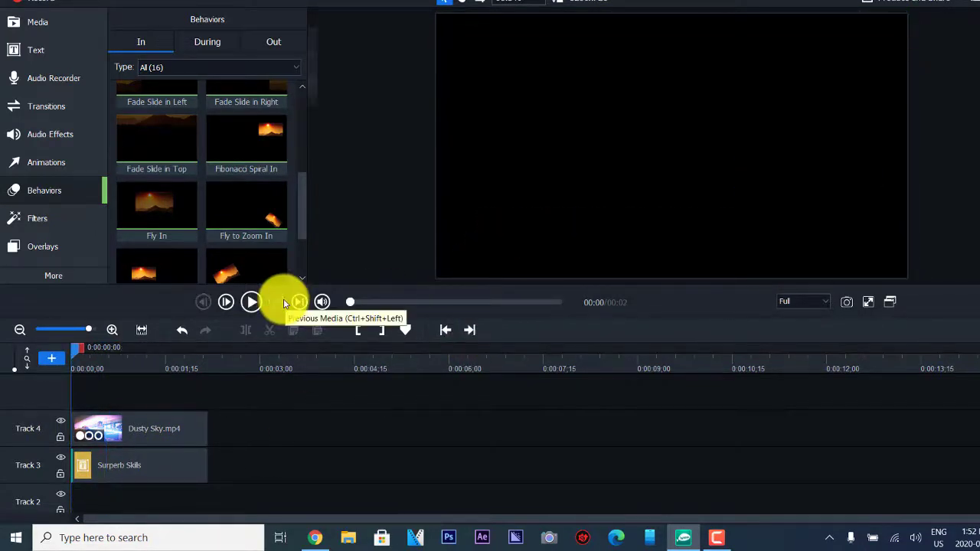
key("space")
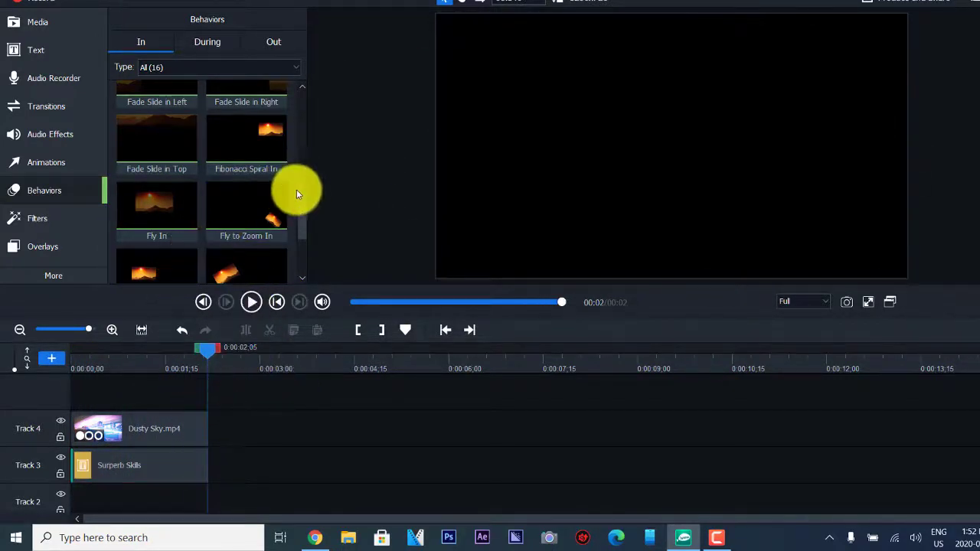
Apply the Strengthen behaviour to the Track 4 Dusty Sky clip and preview it.
scroll(302, 209, "down", 1)
scroll(303, 222, "down", 3)
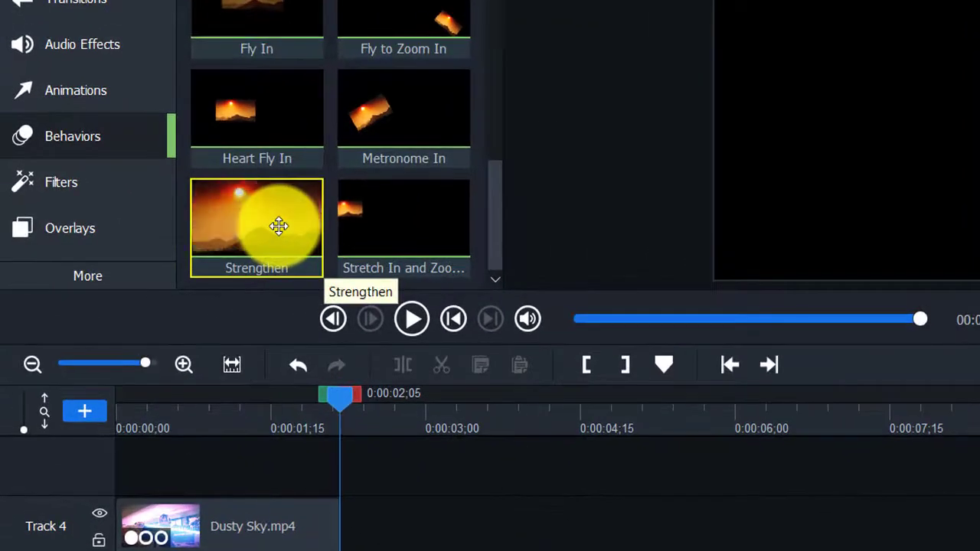
left_click_drag(278, 226, 276, 513)
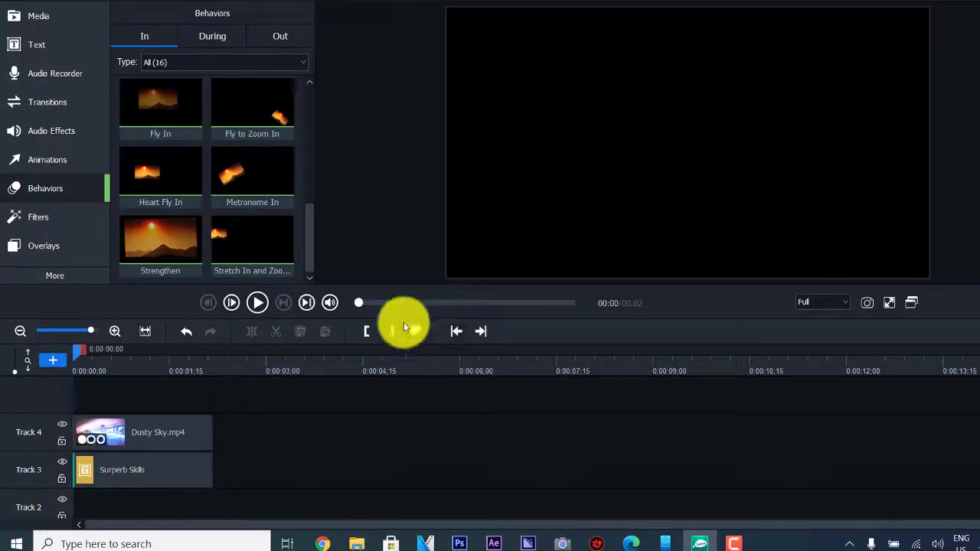
left_click(260, 303)
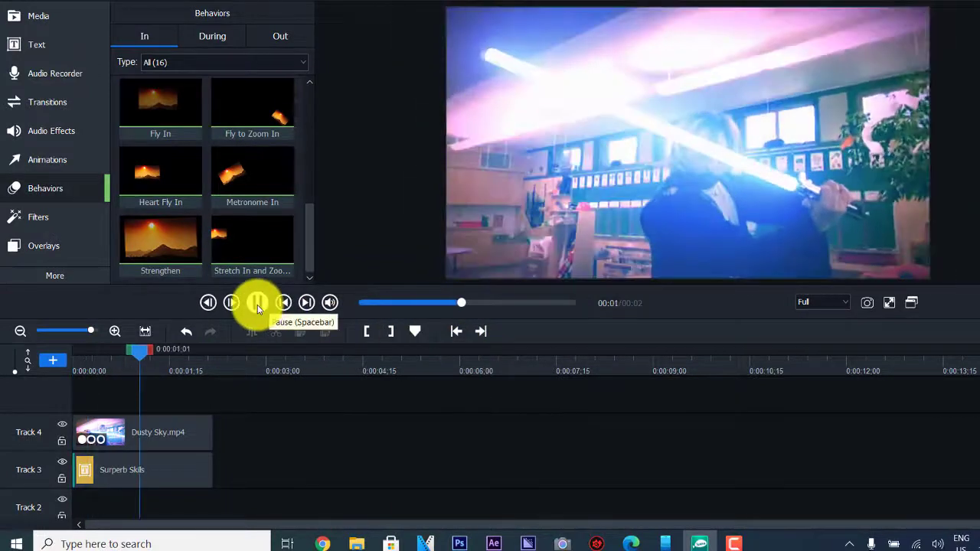
left_click(257, 303)
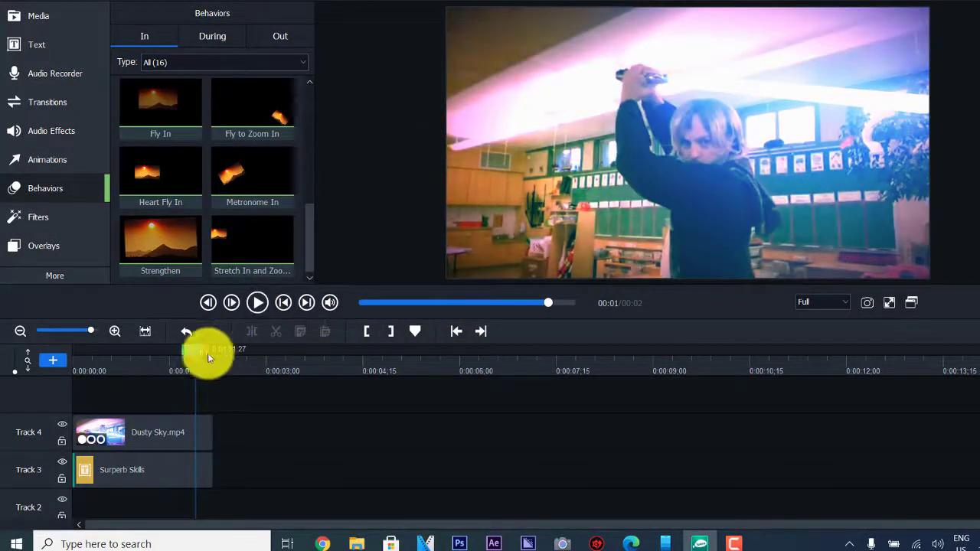
scroll(306, 237, "up", 4)
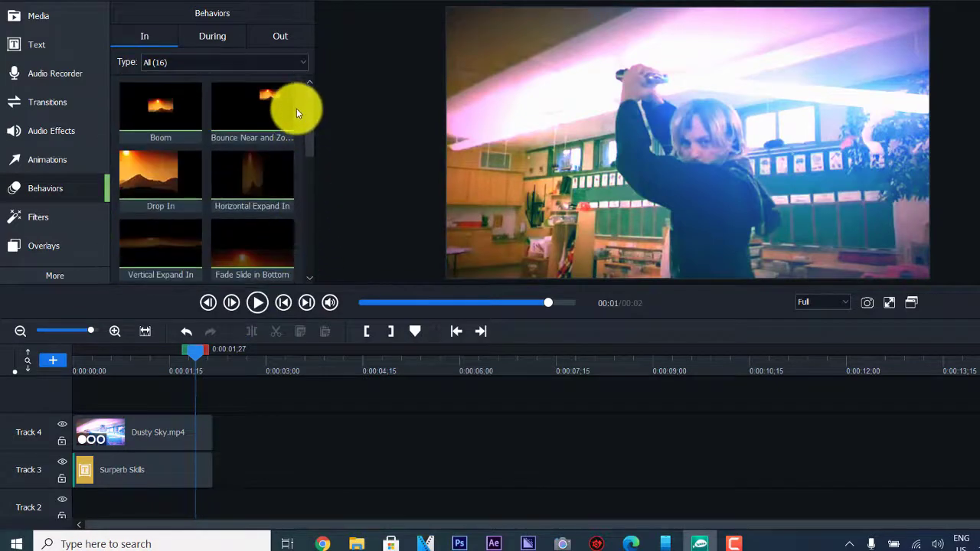
scroll(300, 252, "down", 5)
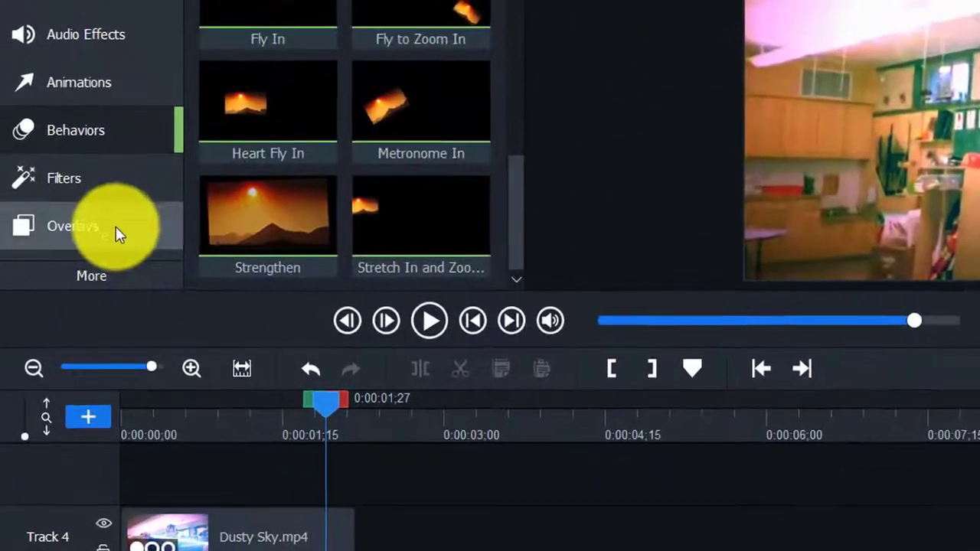
Apply the Emboss filter to the Track 4 Dusty Sky clip and scrub the grey embossed preview.
left_click(79, 176)
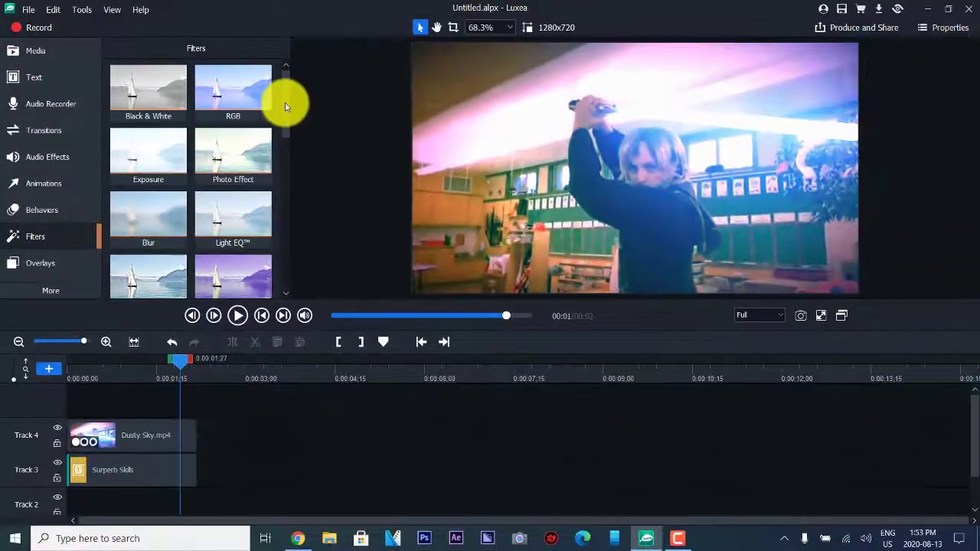
left_click_drag(291, 107, 285, 202)
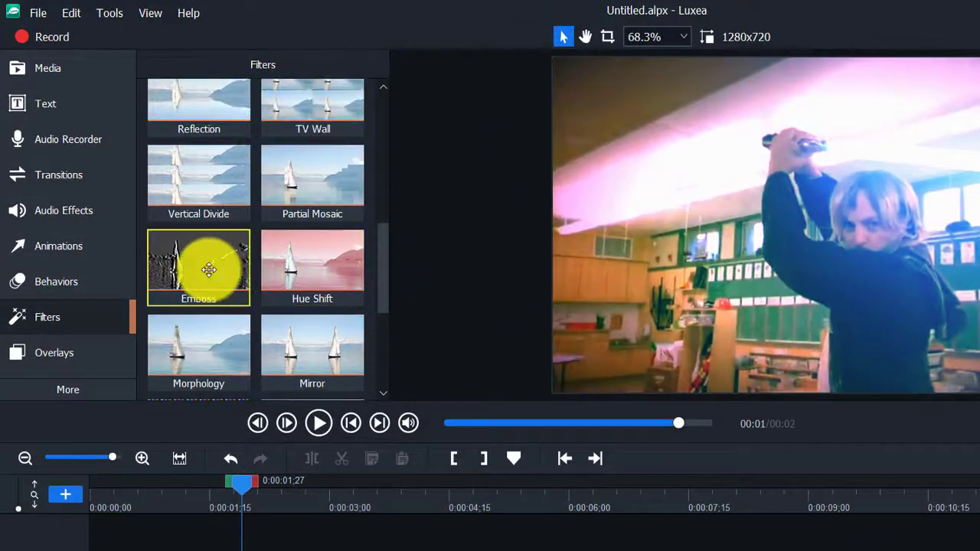
left_click_drag(209, 270, 196, 548)
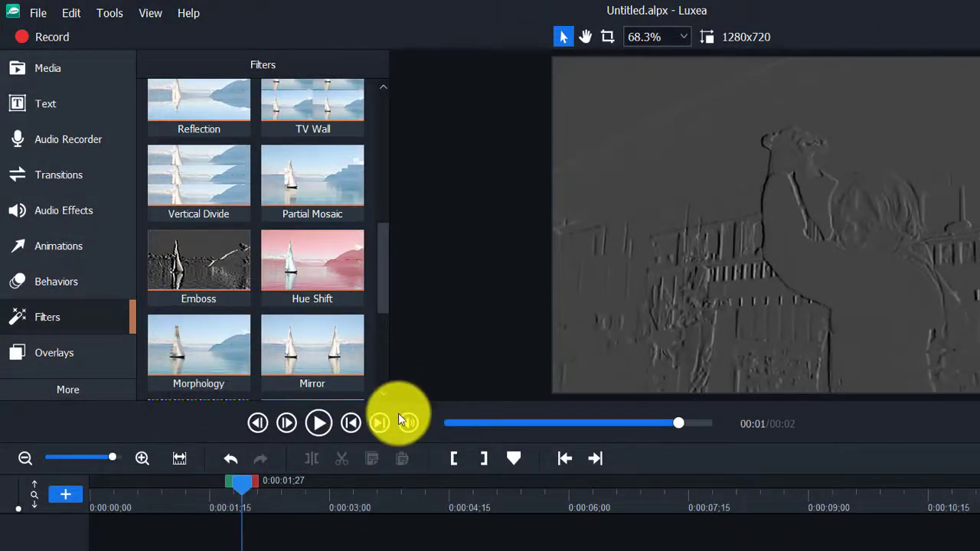
mouse_move(399, 418)
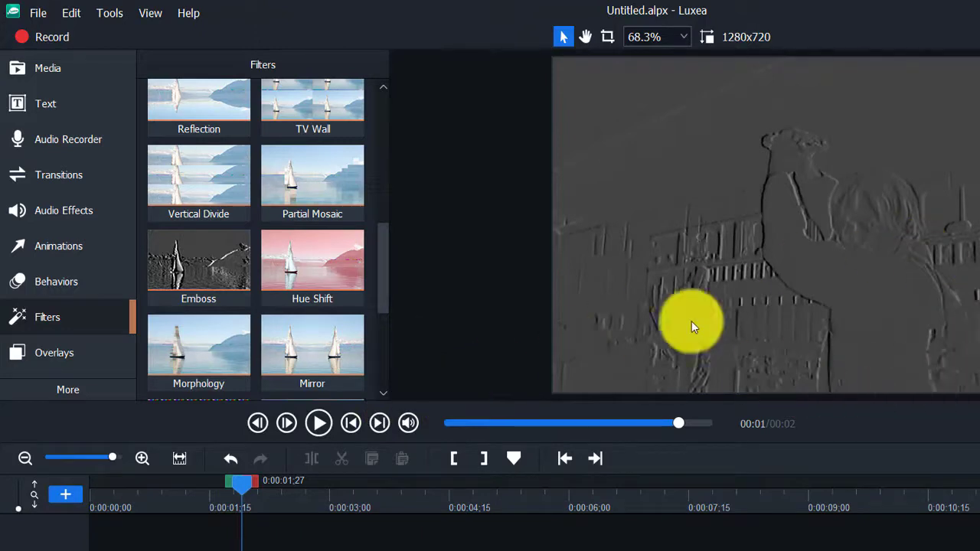
left_click_drag(200, 273, 170, 550)
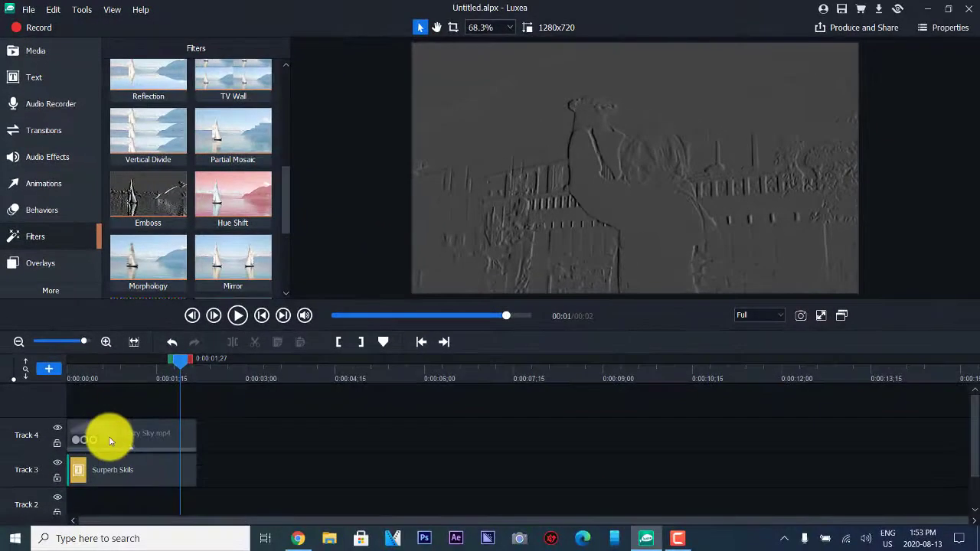
right_click(109, 441)
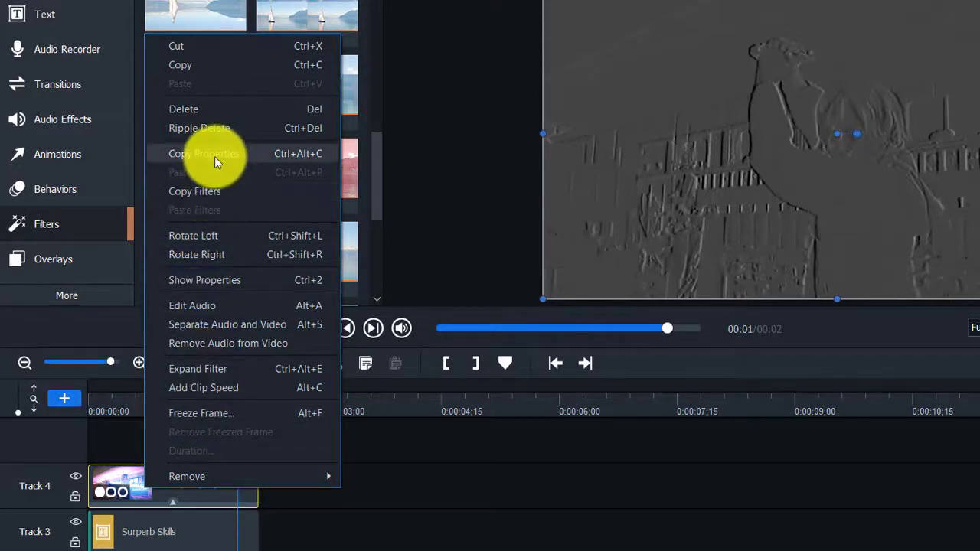
left_click(564, 221)
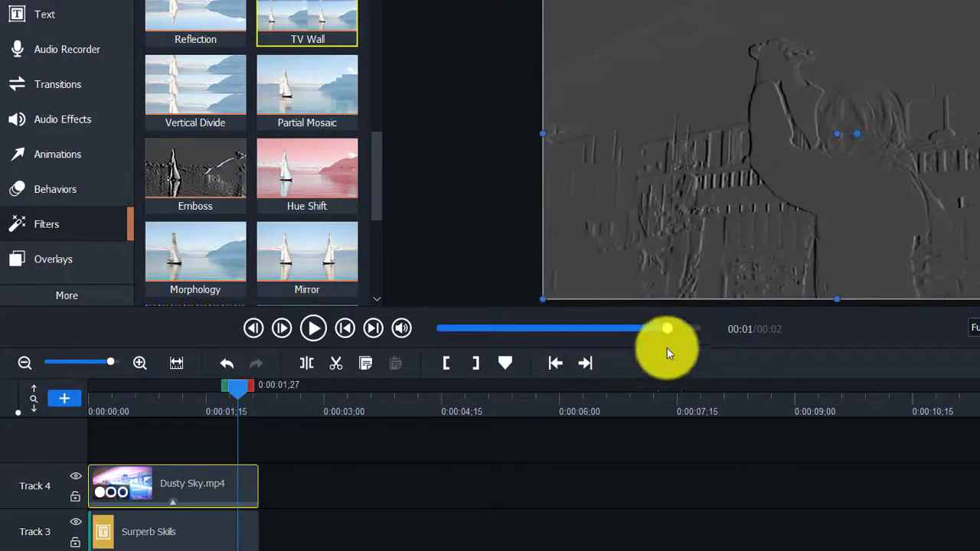
left_click_drag(607, 331, 509, 333)
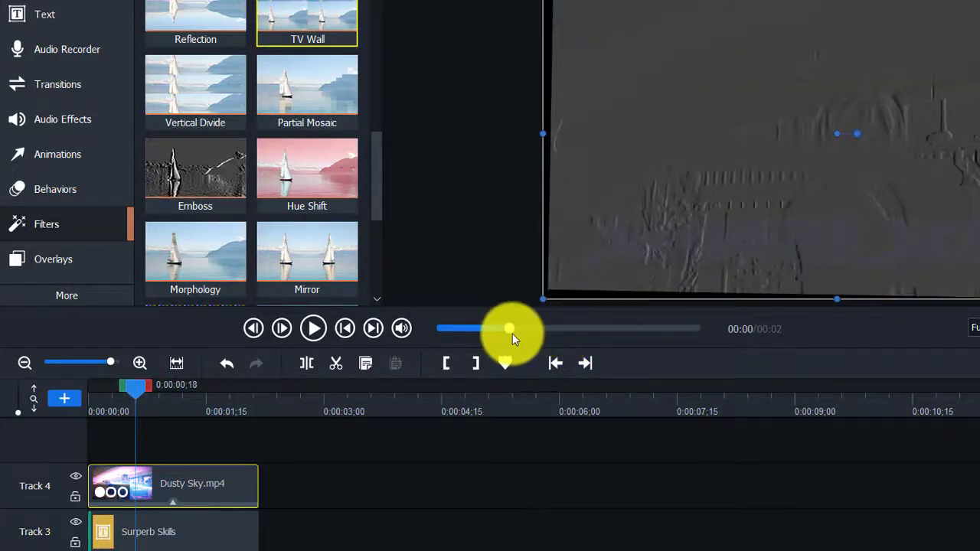
left_click(130, 505)
Remove all filters from the Track 4 clip and apply TV Wall, tiling the footage 2x2.
right_click(106, 496)
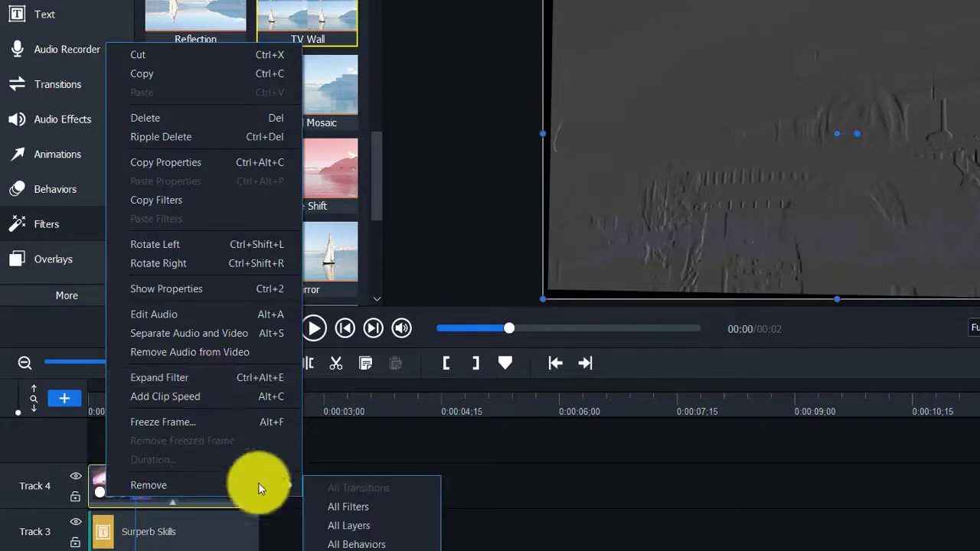
left_click(349, 507)
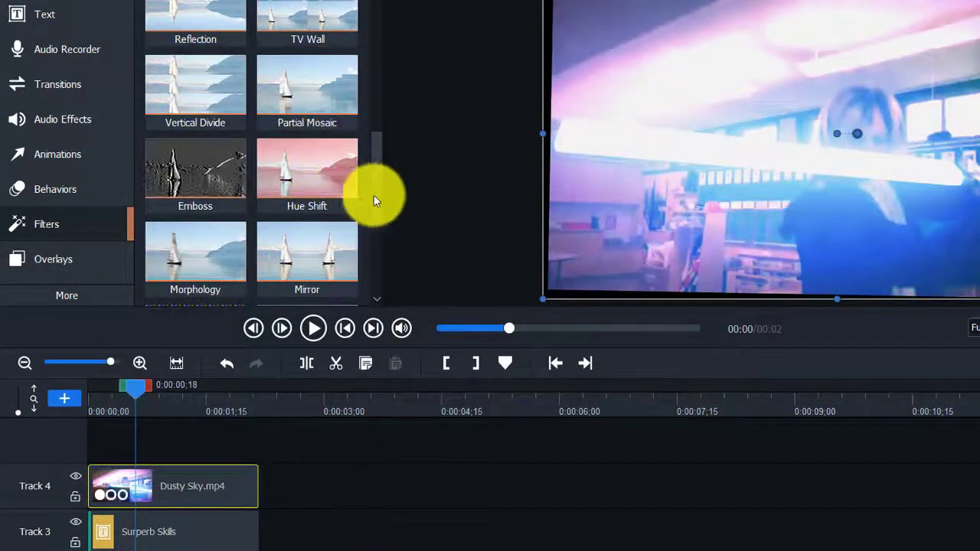
scroll(380, 196, "up", 2)
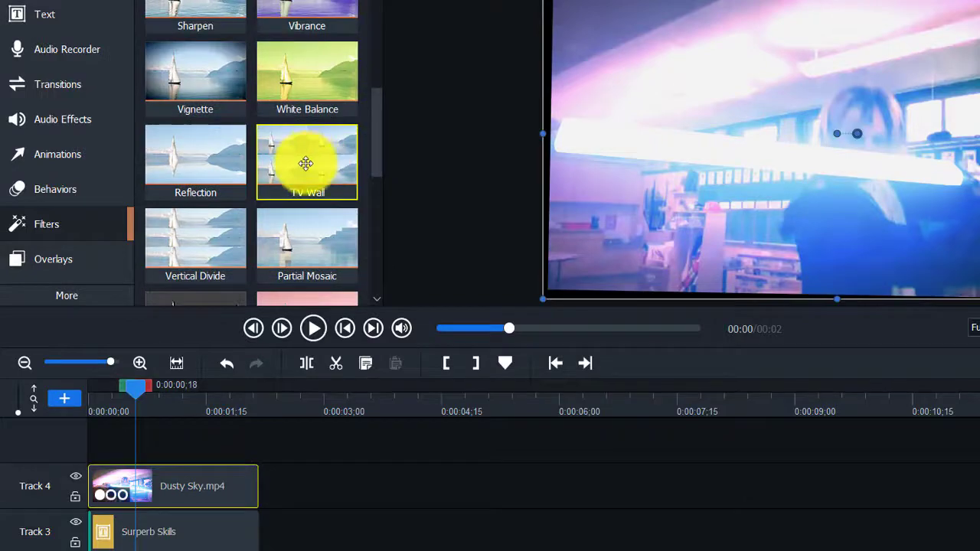
left_click_drag(311, 158, 182, 481)
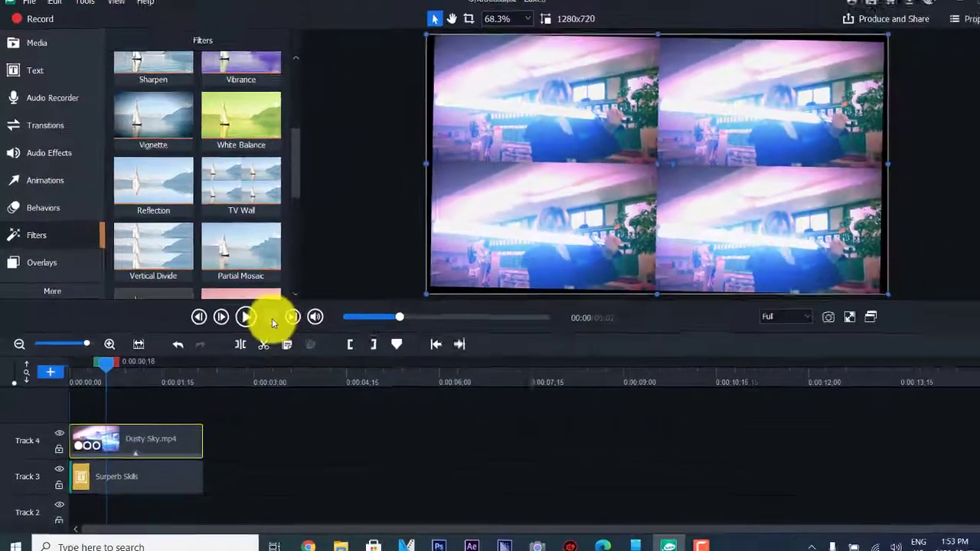
left_click(241, 320)
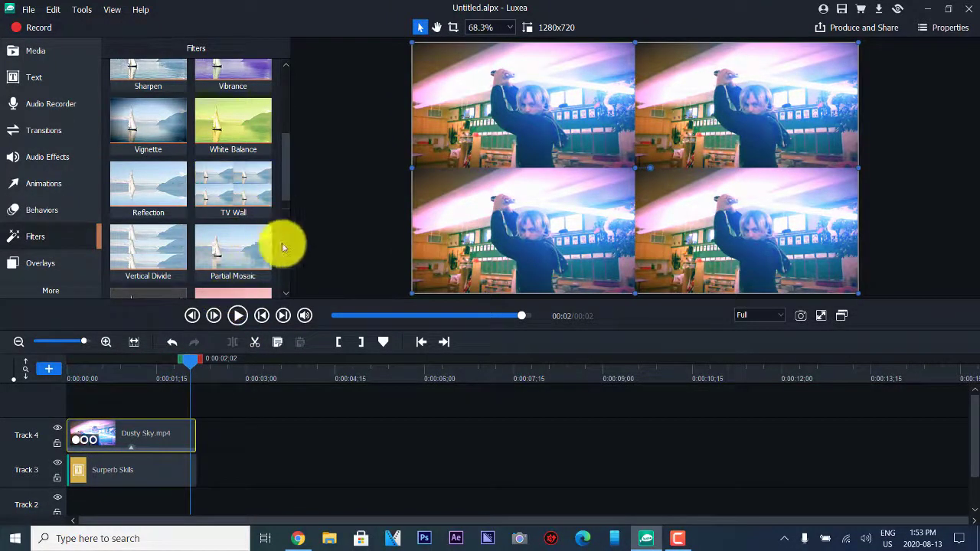
left_click_drag(284, 184, 287, 212)
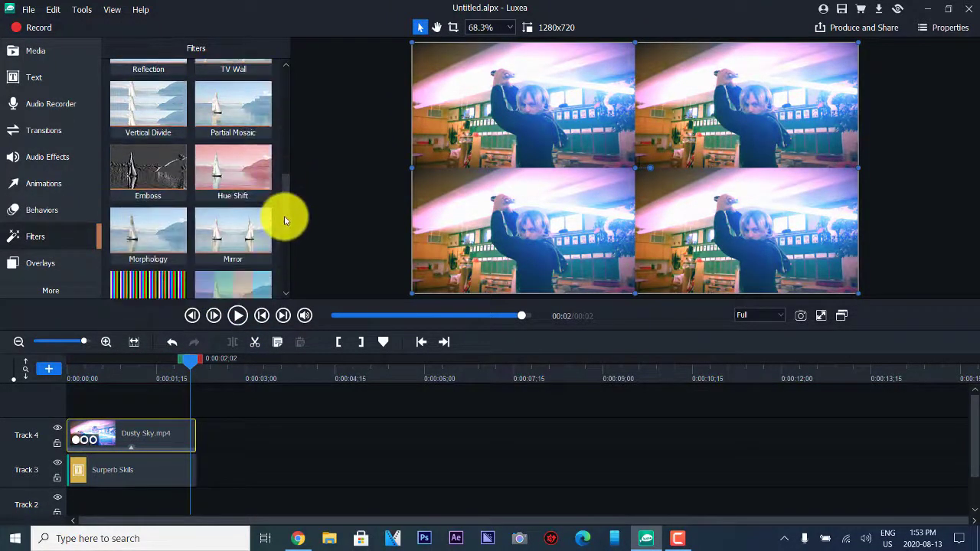
left_click_drag(146, 197, 133, 438)
Remove all filters from the Dusty Sky clip.
right_click(134, 437)
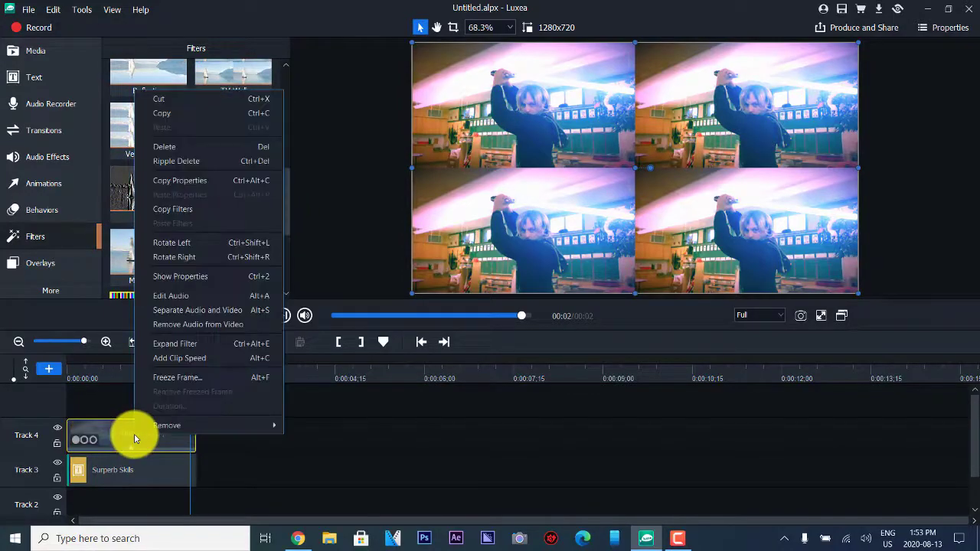
mouse_move(189, 434)
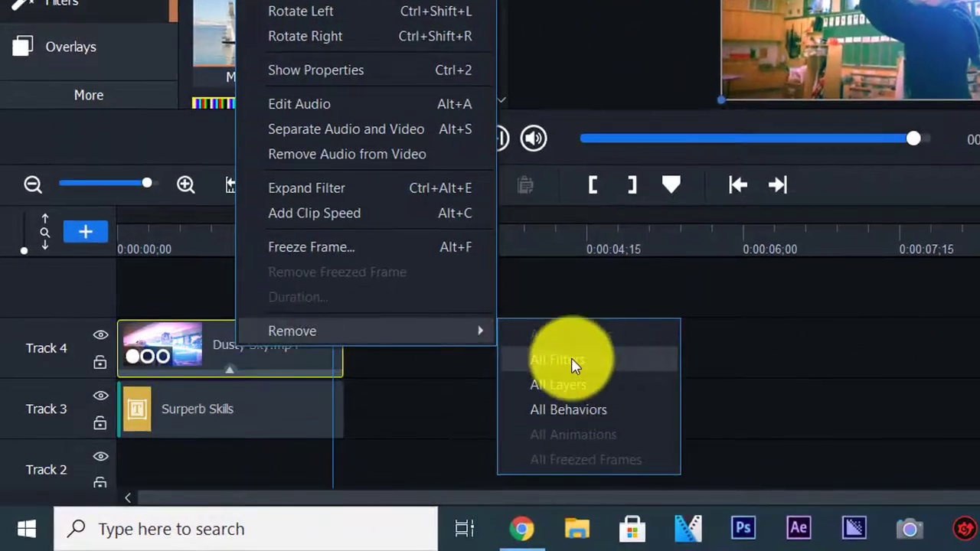
left_click(571, 357)
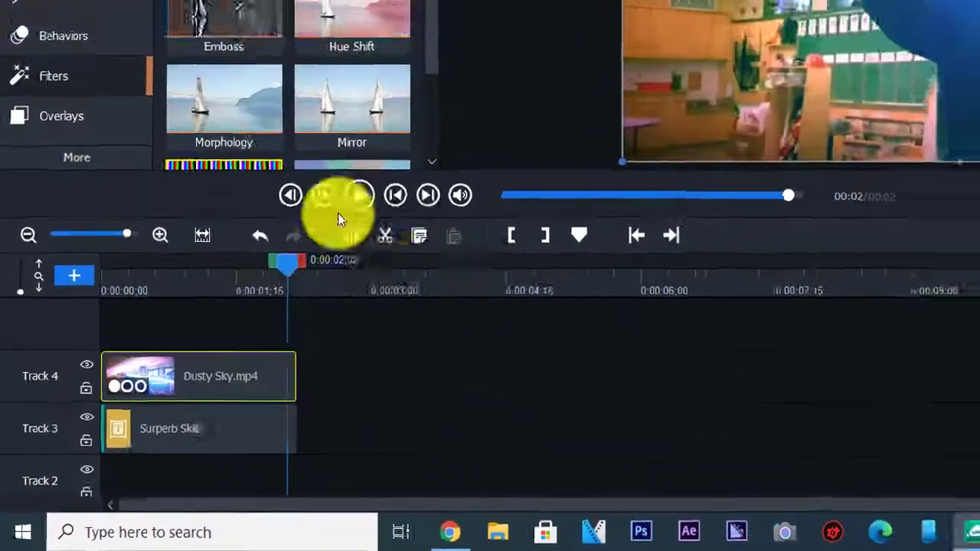
Apply the Vertical Divide filter to the Dusty Sky clip and rewind the playhead.
left_click_drag(149, 129, 135, 430)
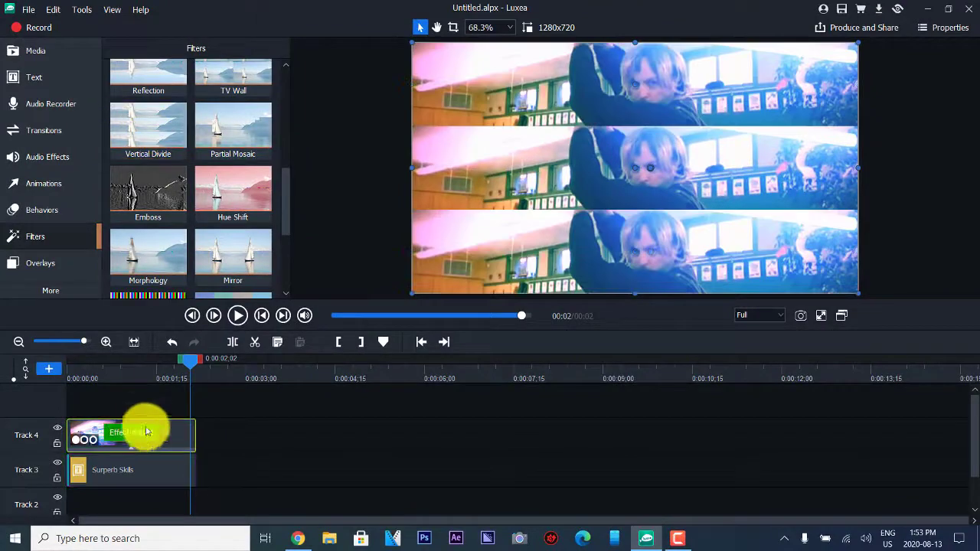
left_click(239, 316)
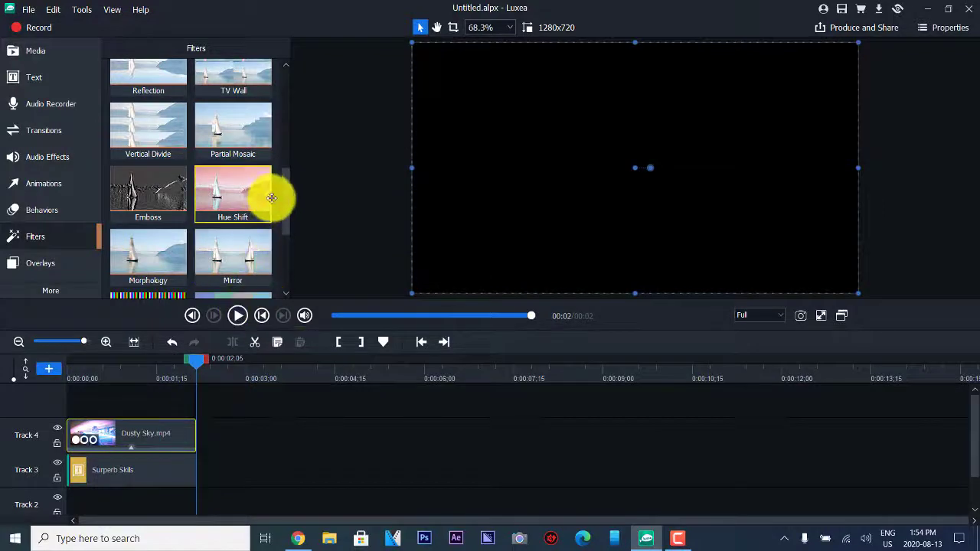
scroll(286, 186, "down", 3)
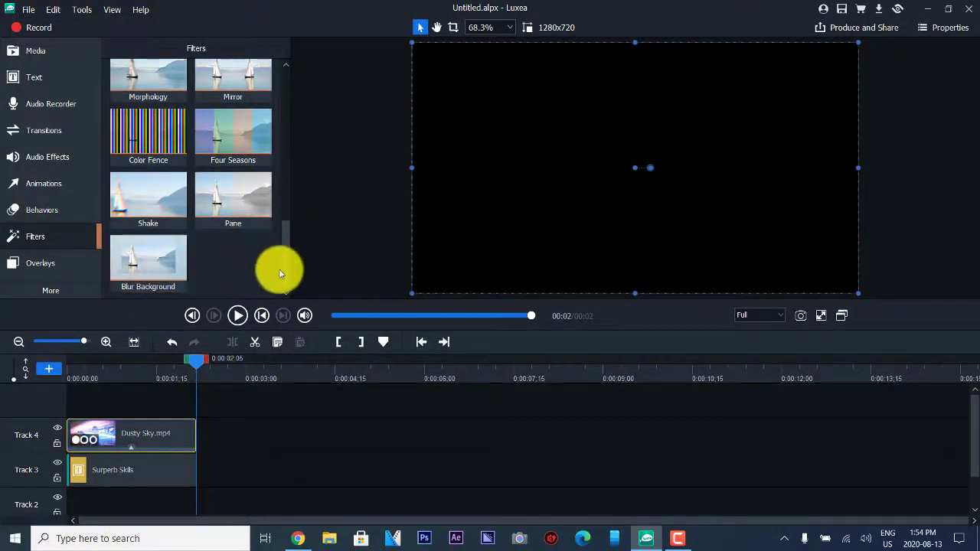
left_click_drag(285, 264, 291, 147)
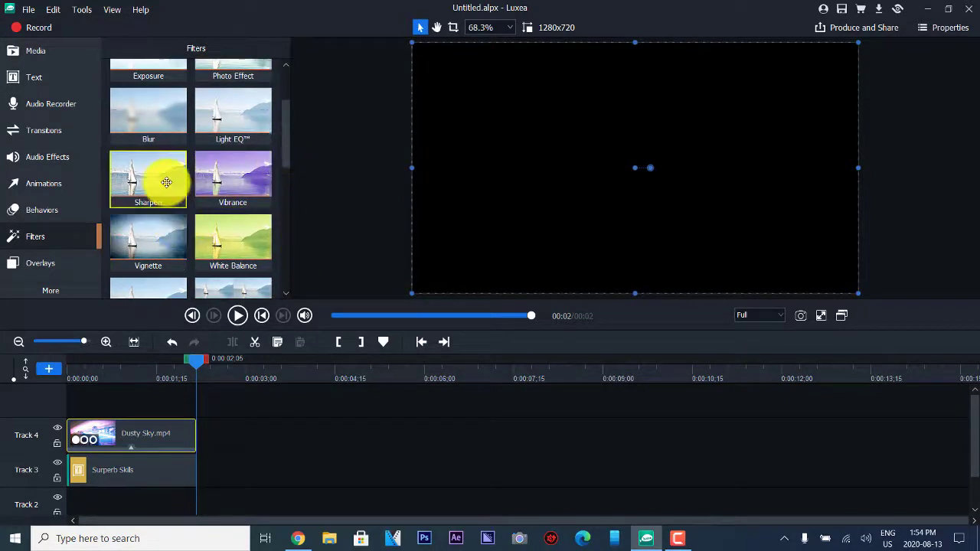
scroll(193, 186, "up", 2)
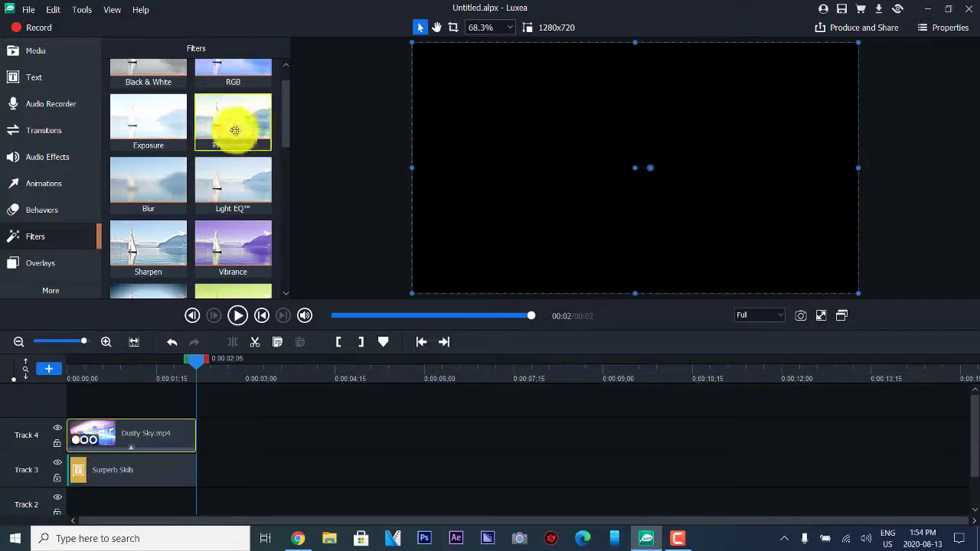
left_click_drag(283, 126, 284, 98)
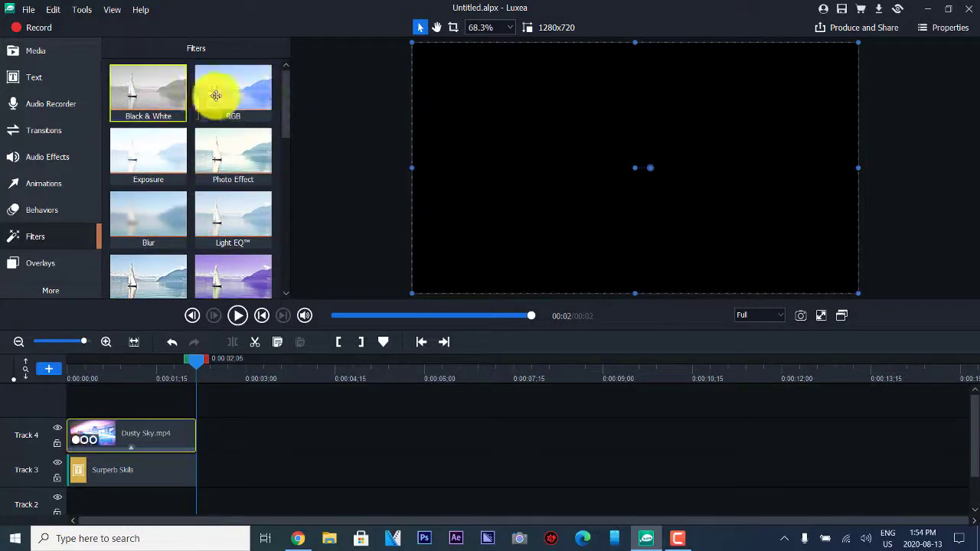
Add the Film 4 overlay on a new Track 5 and preview it from the start.
left_click(44, 265)
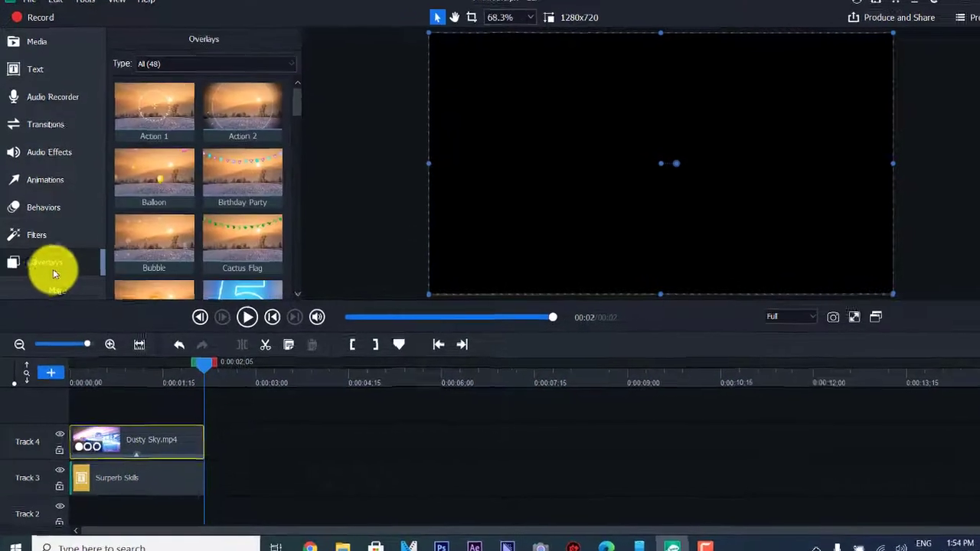
left_click_drag(370, 73, 370, 93)
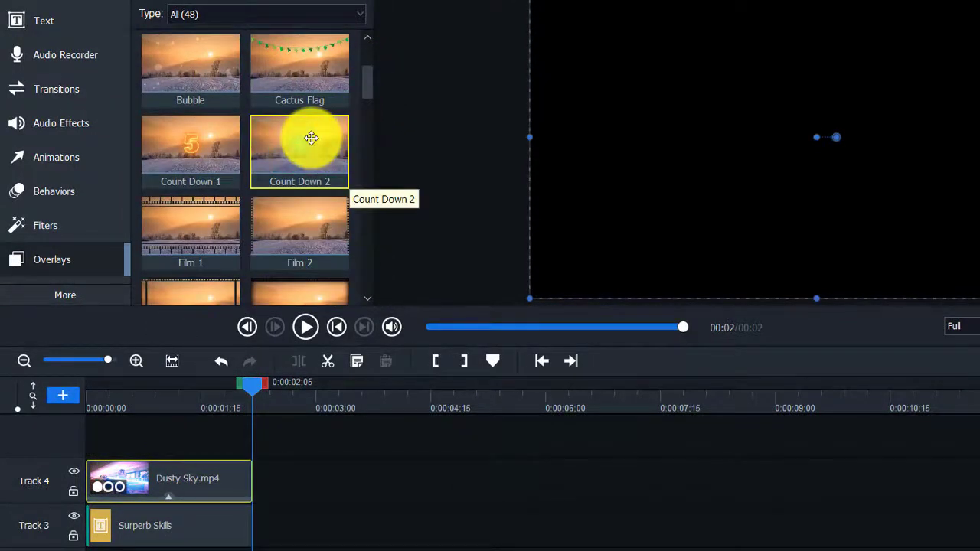
scroll(260, 245, "down", 2)
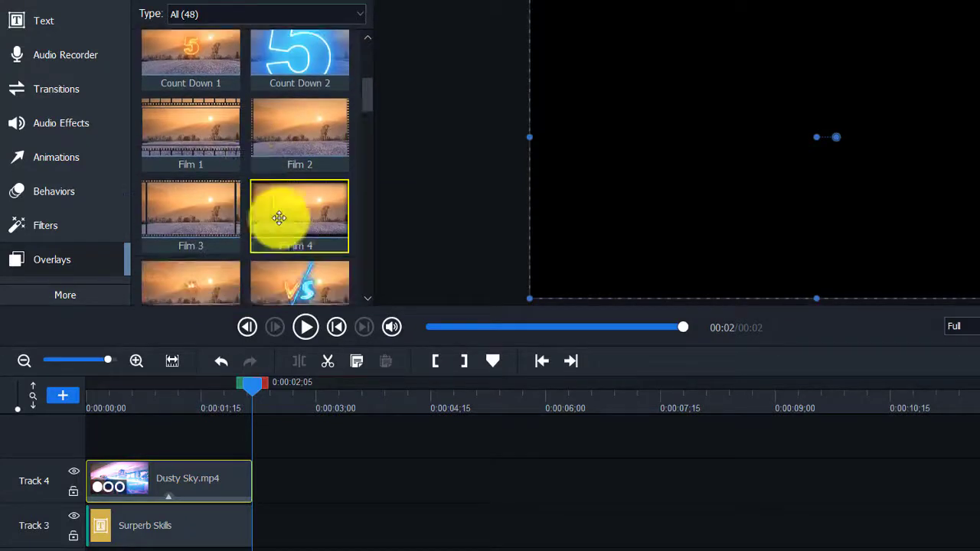
scroll(279, 218, "down", 1)
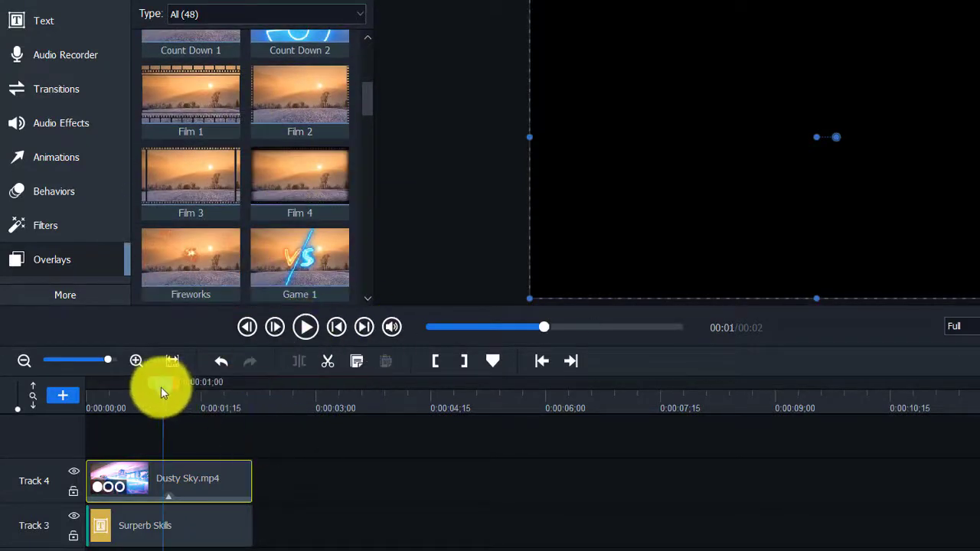
left_click_drag(295, 192, 45, 468)
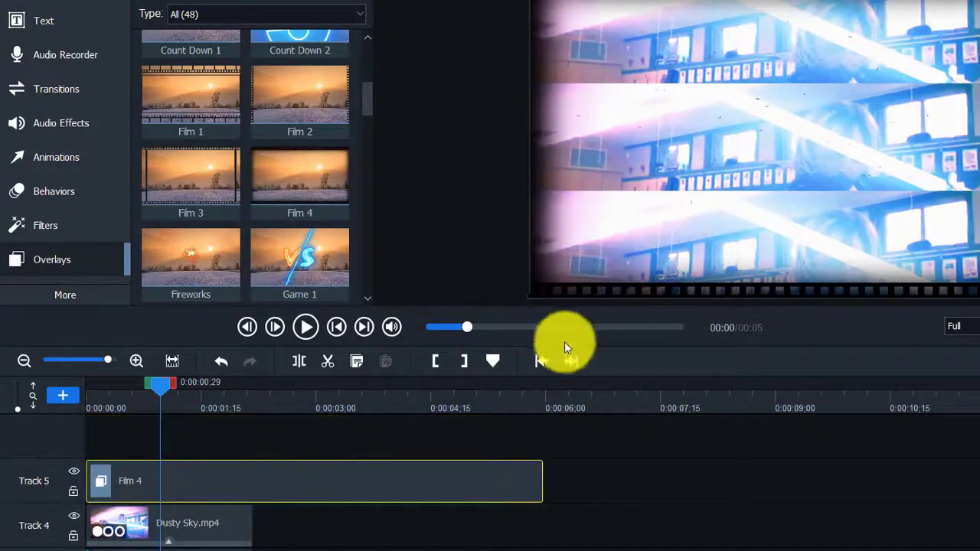
left_click(337, 328)
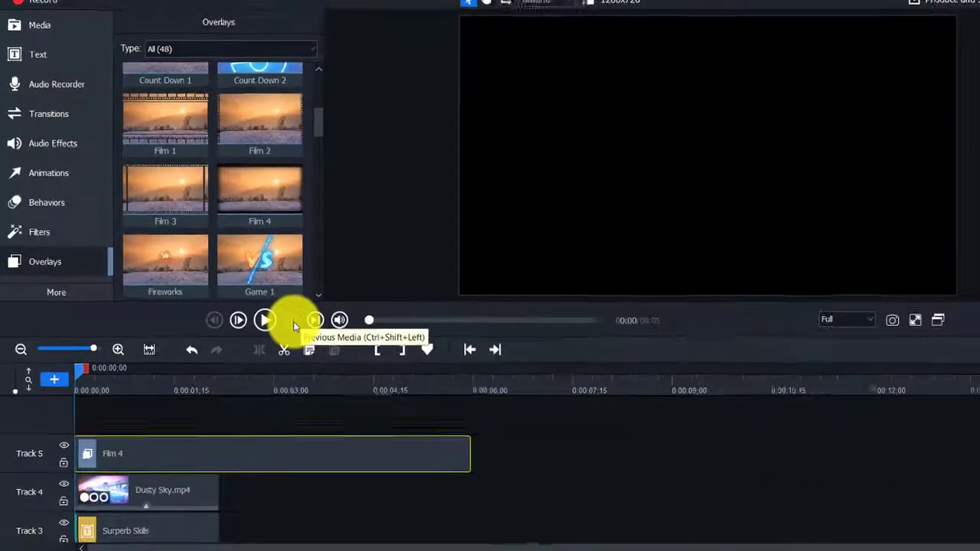
key("space")
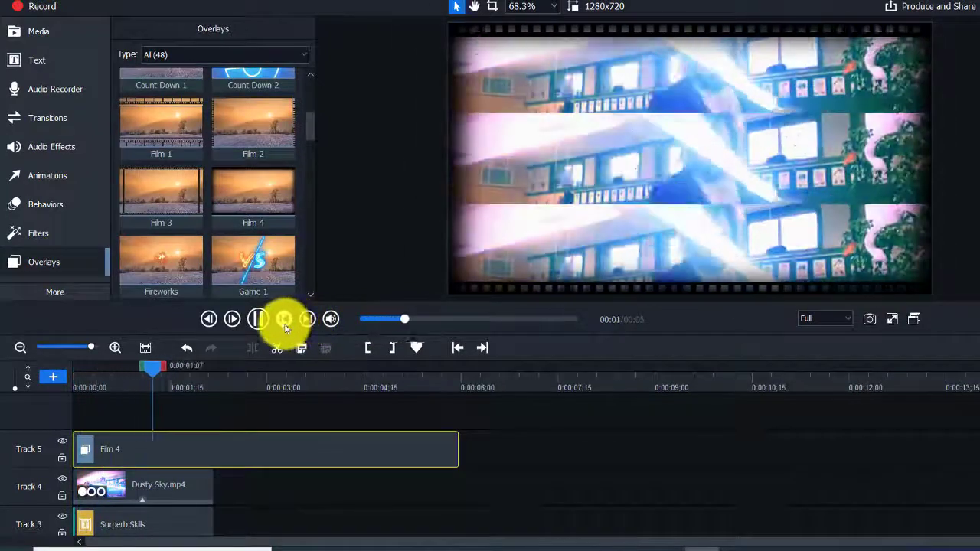
left_click(257, 322)
Add the Fireworks overlay on Track 6 above Film 4 and play it back.
scroll(229, 219, "down", 1)
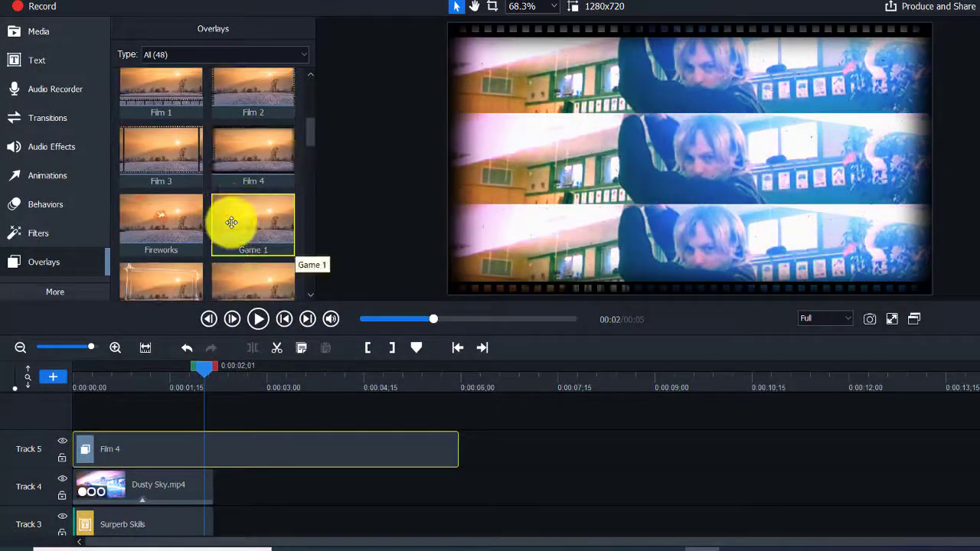
scroll(230, 227, "down", 1)
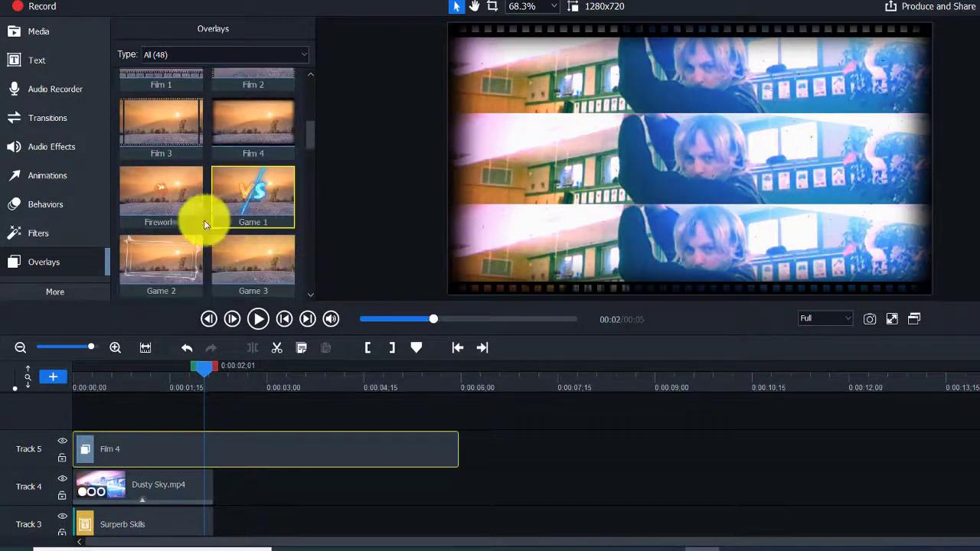
left_click_drag(178, 205, 48, 439)
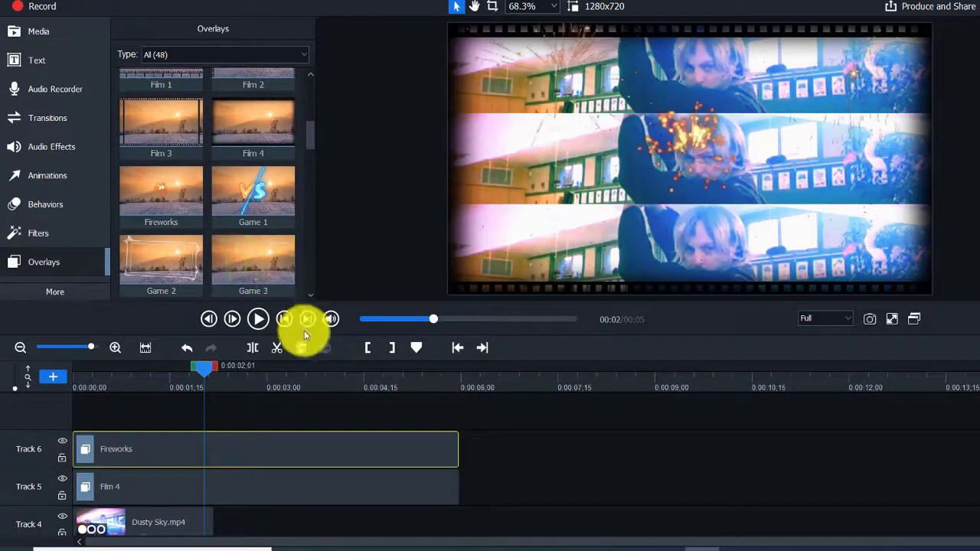
left_click(282, 319)
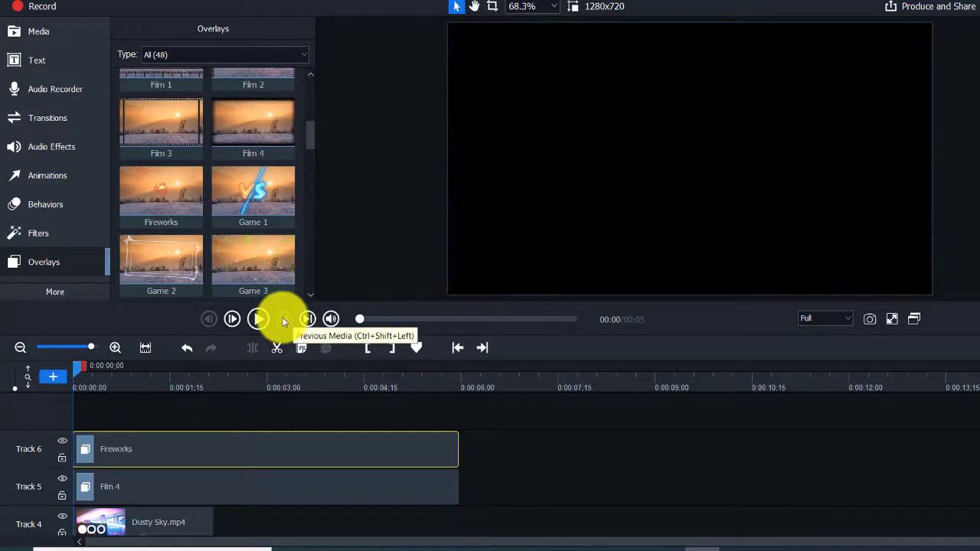
left_click(260, 320)
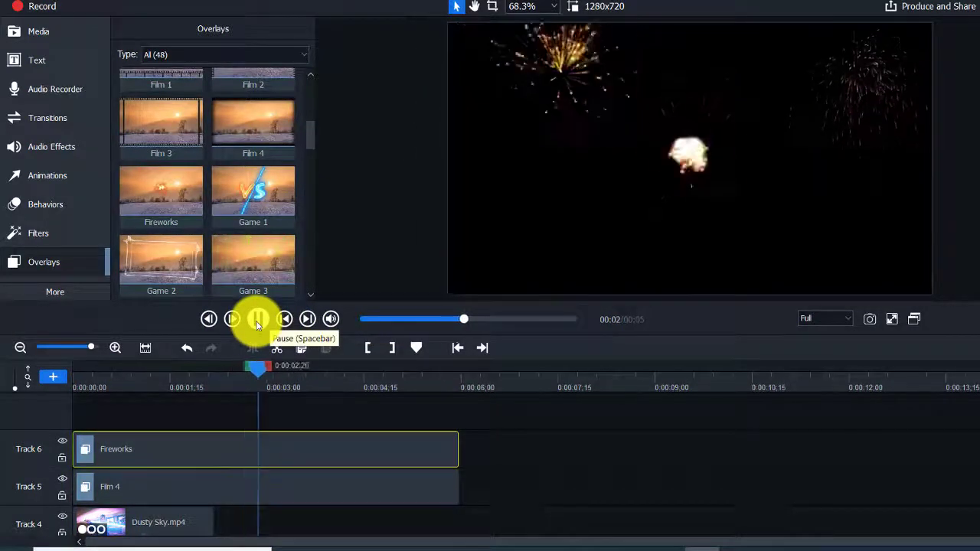
left_click(256, 319)
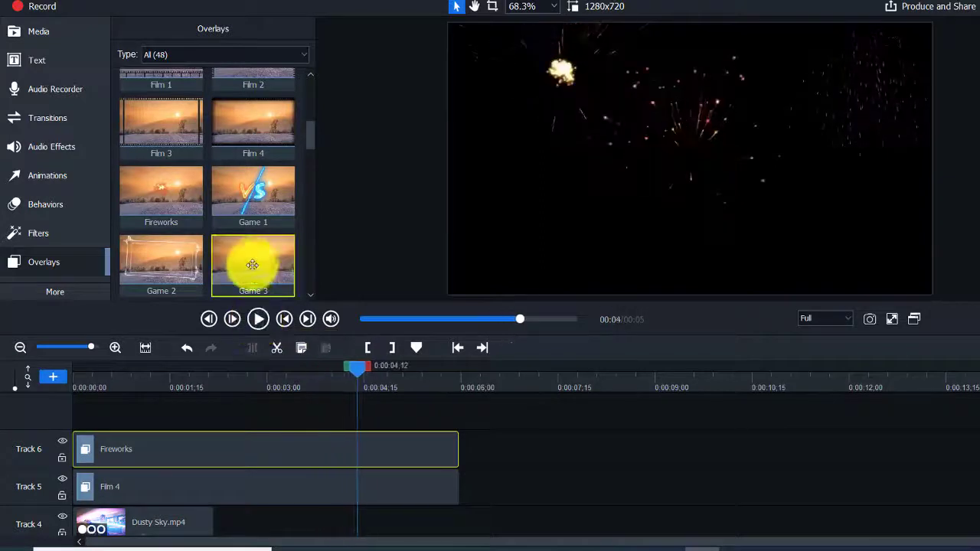
Add the Game 3 overlay on Track 7 and preview all overlays.
left_click_drag(252, 273, 79, 420)
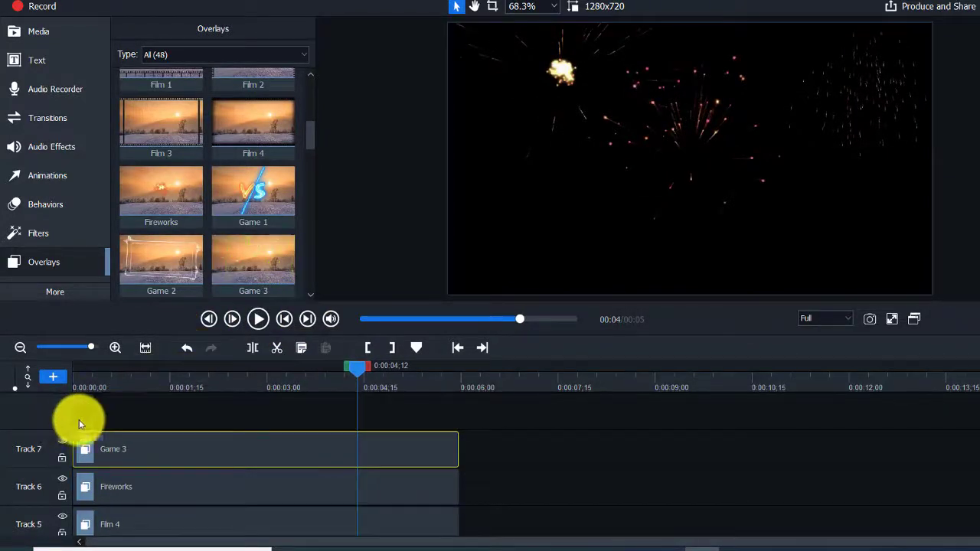
left_click(286, 321)
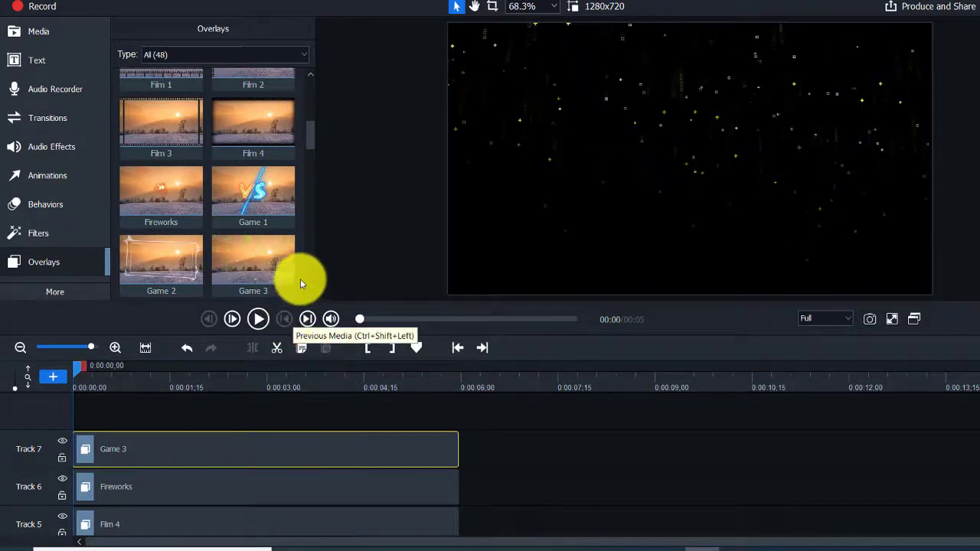
left_click(258, 319)
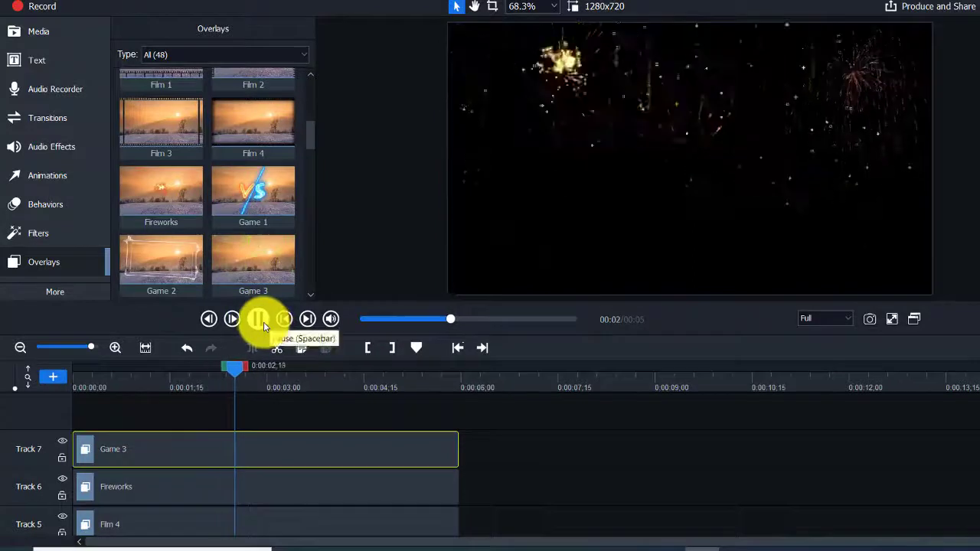
left_click(263, 321)
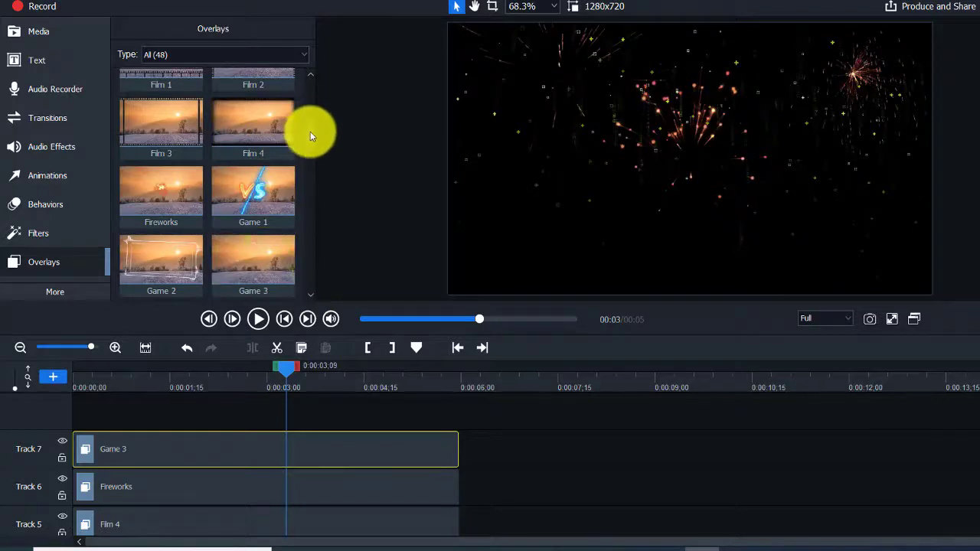
Add the Wash Painting 1 overlay on Track 8 and pause its preview near 0:00:02:18.
scroll(309, 138, "down", 5)
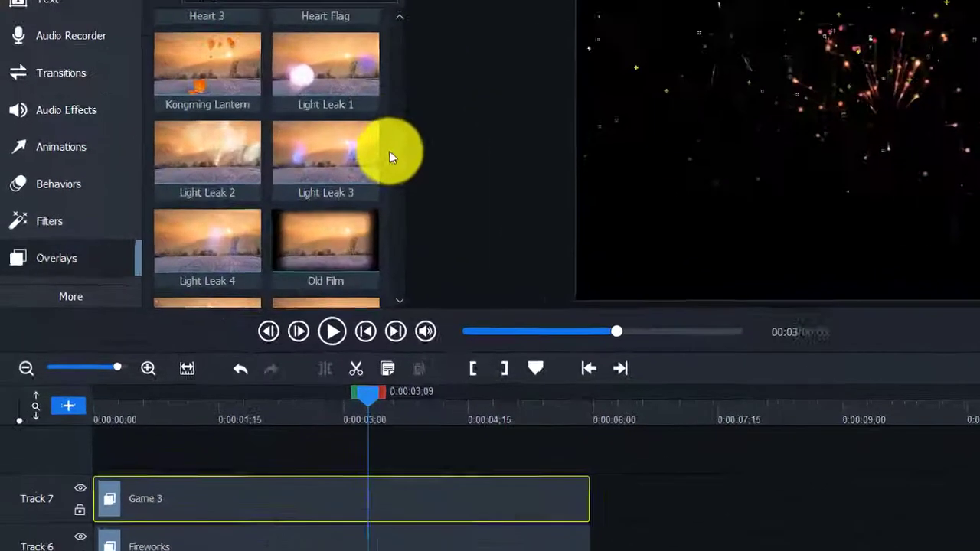
scroll(306, 192, "down", 6)
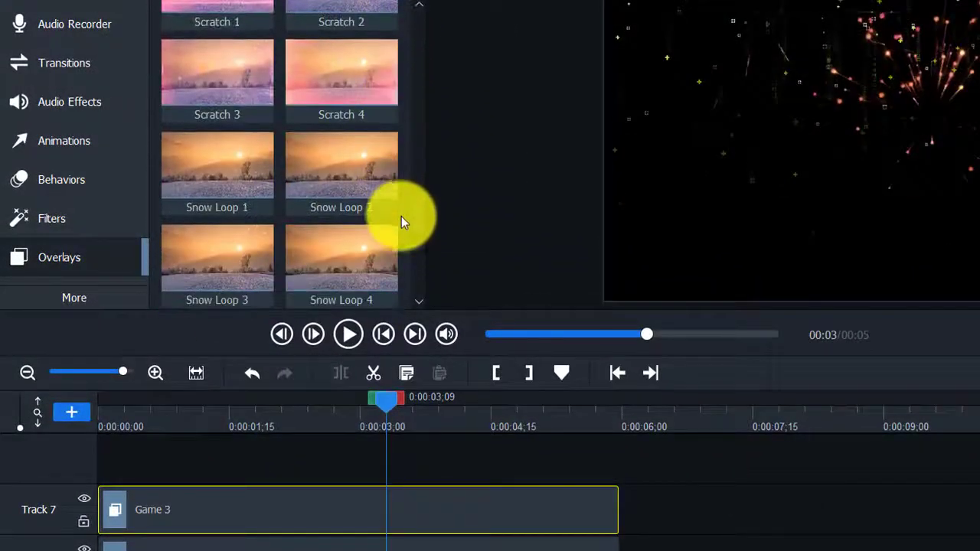
scroll(401, 219, "down", 6)
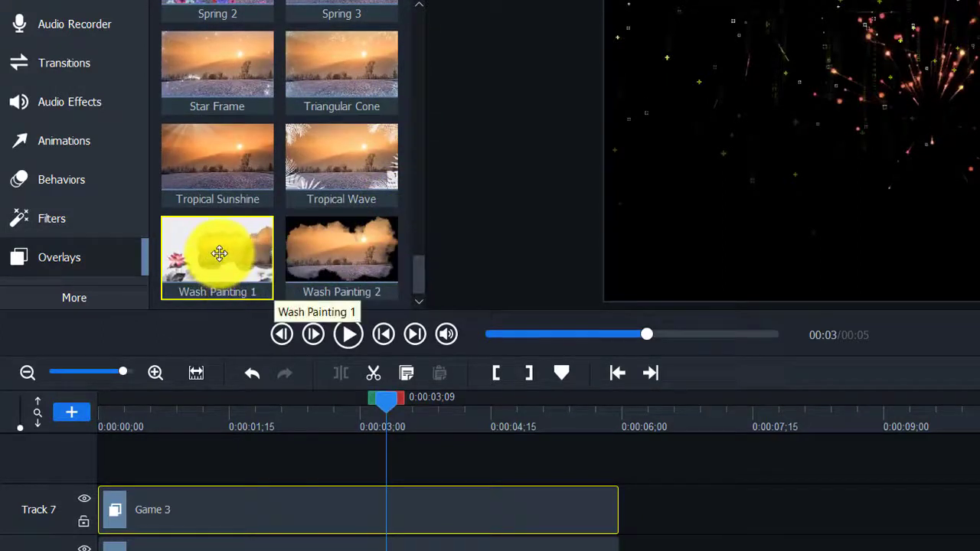
left_click_drag(220, 253, 120, 490)
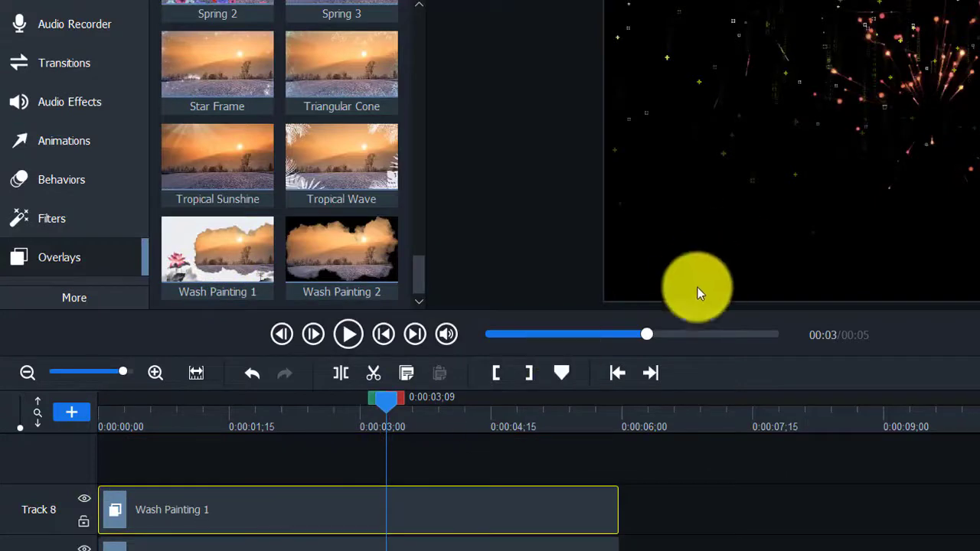
left_click(388, 340)
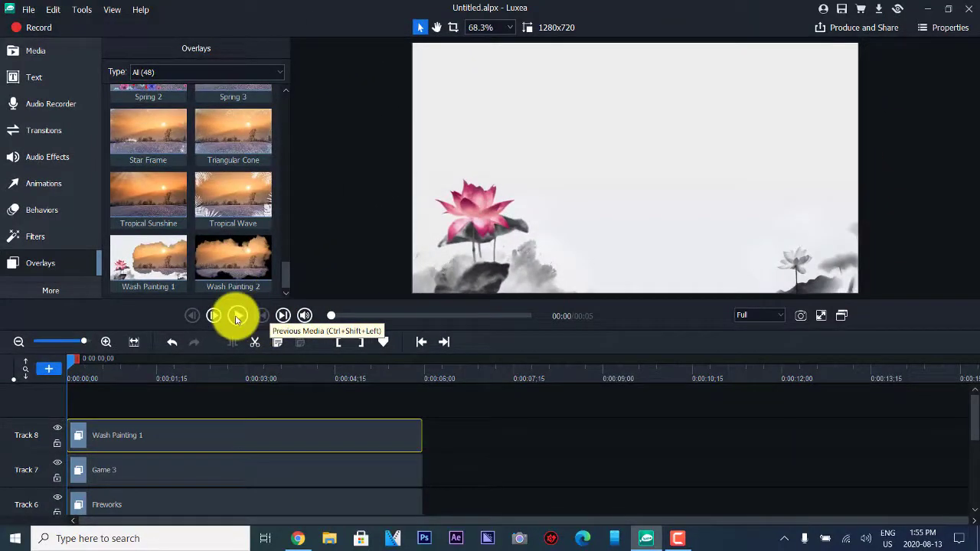
left_click(236, 316)
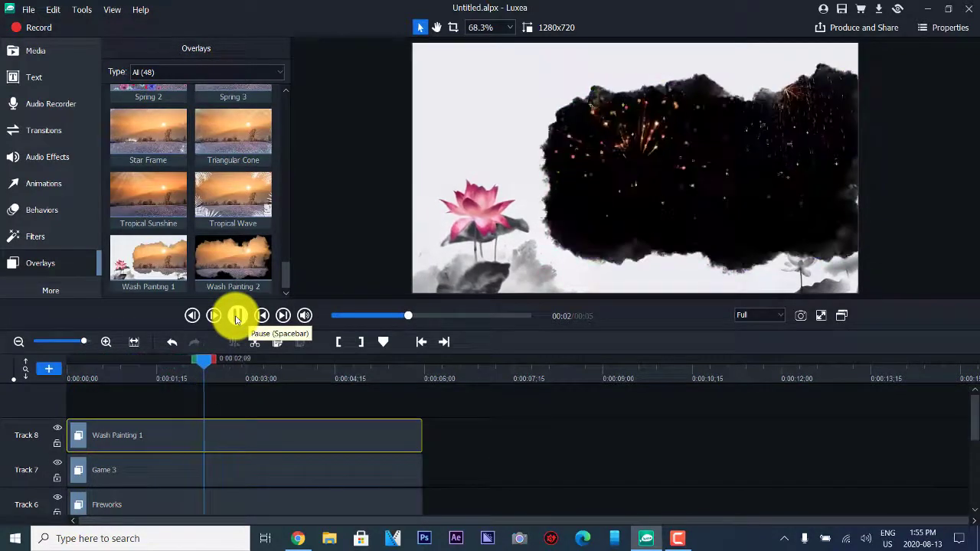
left_click(237, 315)
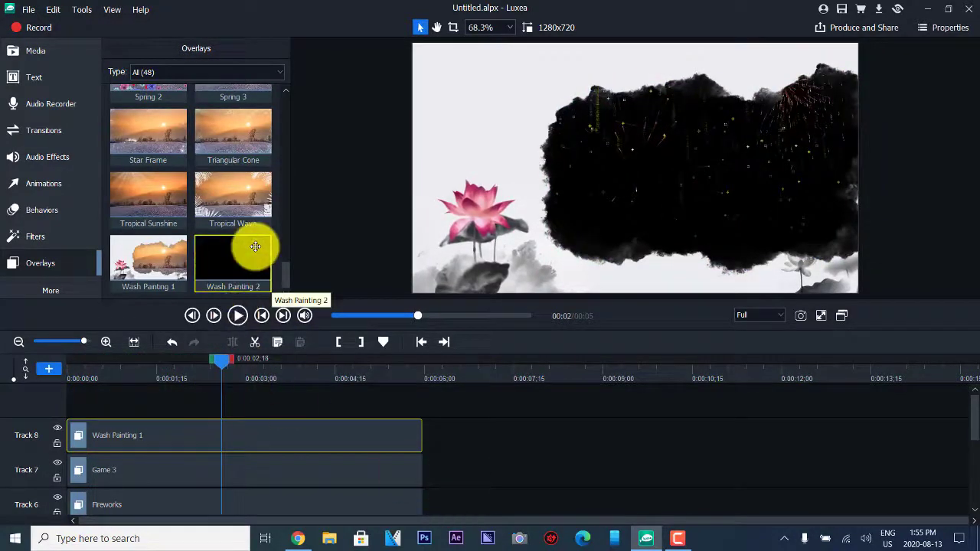
Add a blank caption from More > Captions and move it to the timeline start.
left_click(52, 295)
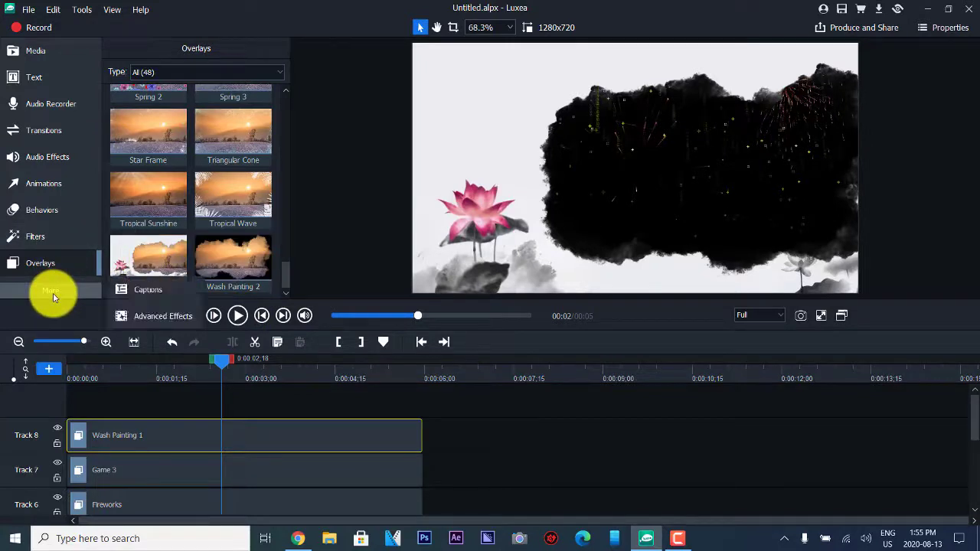
left_click(135, 290)
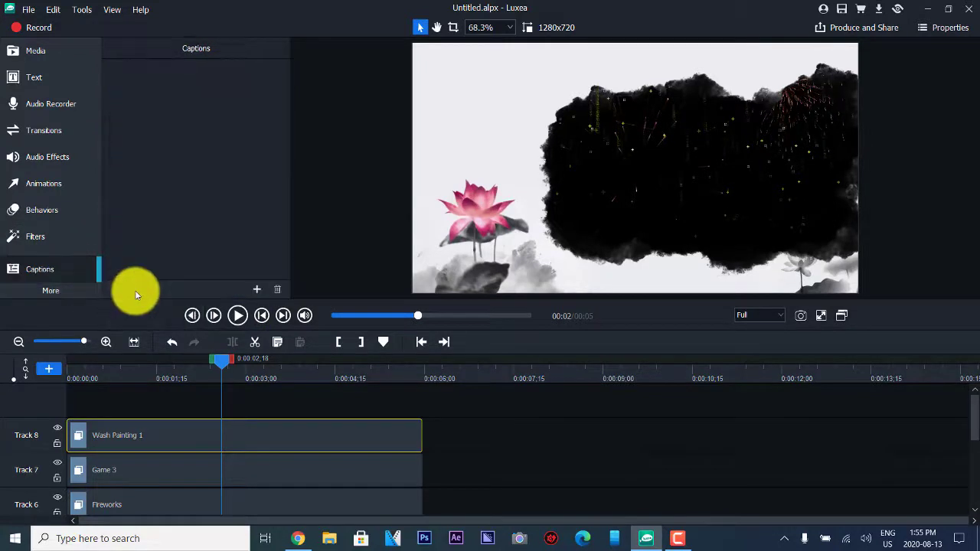
left_click(259, 288)
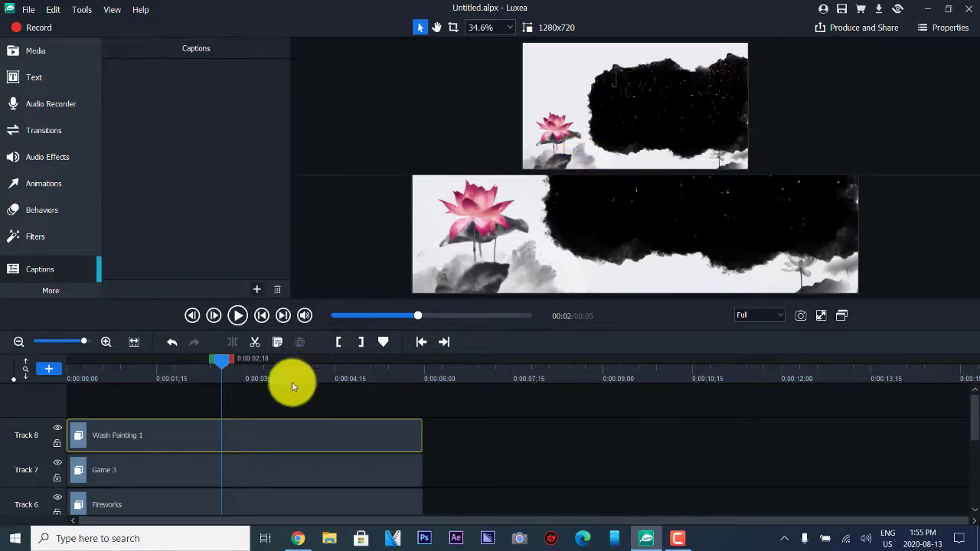
left_click_drag(258, 427, 54, 426)
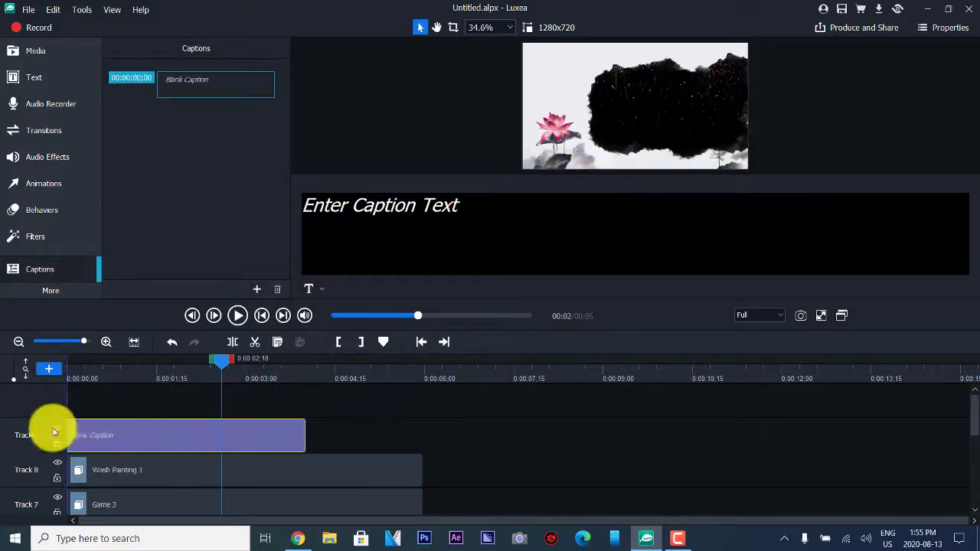
Switch to the Advanced Effects library and delete the blank caption clip.
left_click(45, 296)
left_click(171, 318)
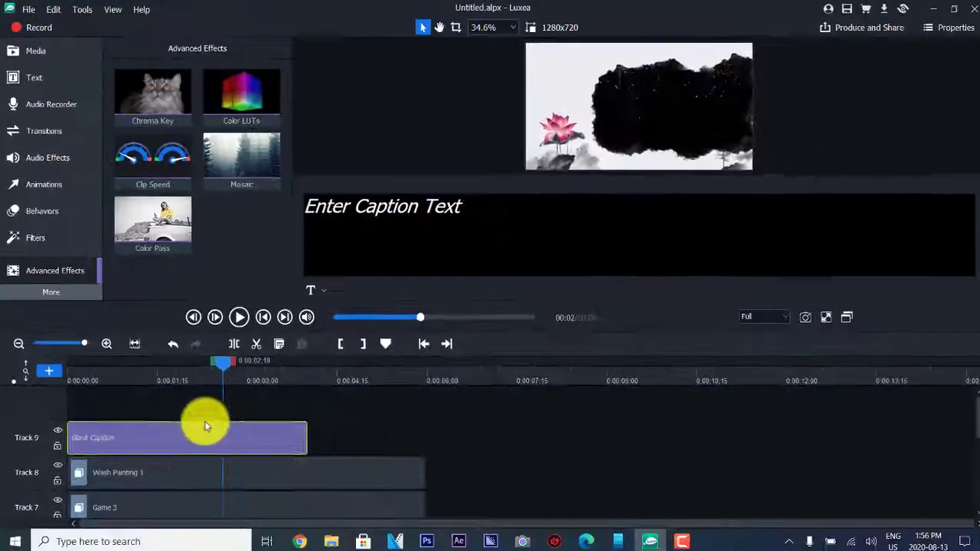
key("Delete")
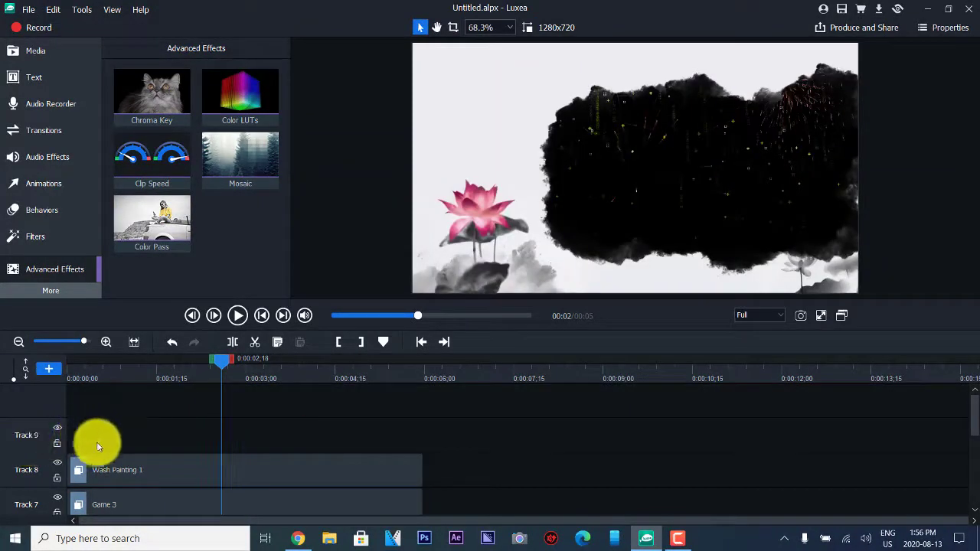
Delete the Wash Painting 1 and Game 3 clips, disable Track 9, and remove empty tracks.
left_click(105, 470)
key("Delete")
left_click(97, 503)
key("Delete")
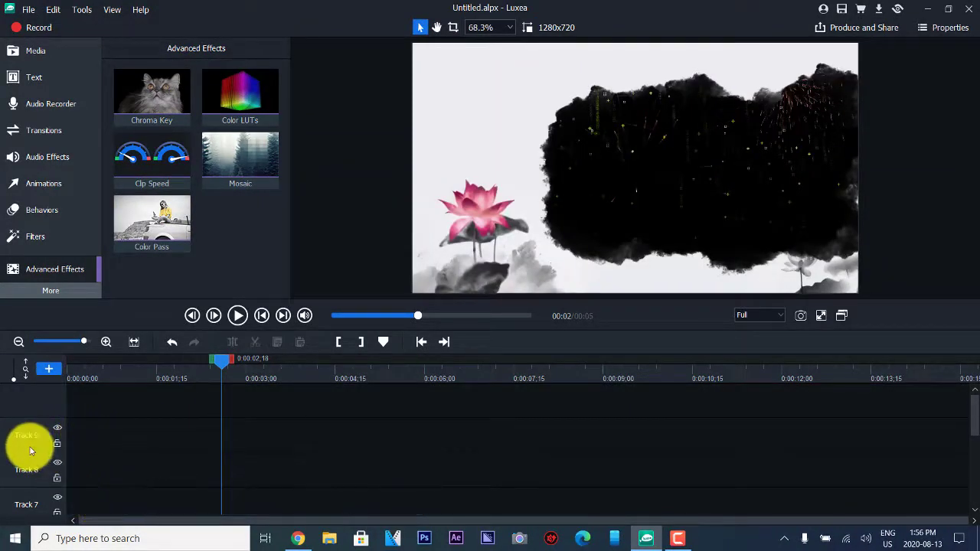
right_click(27, 441)
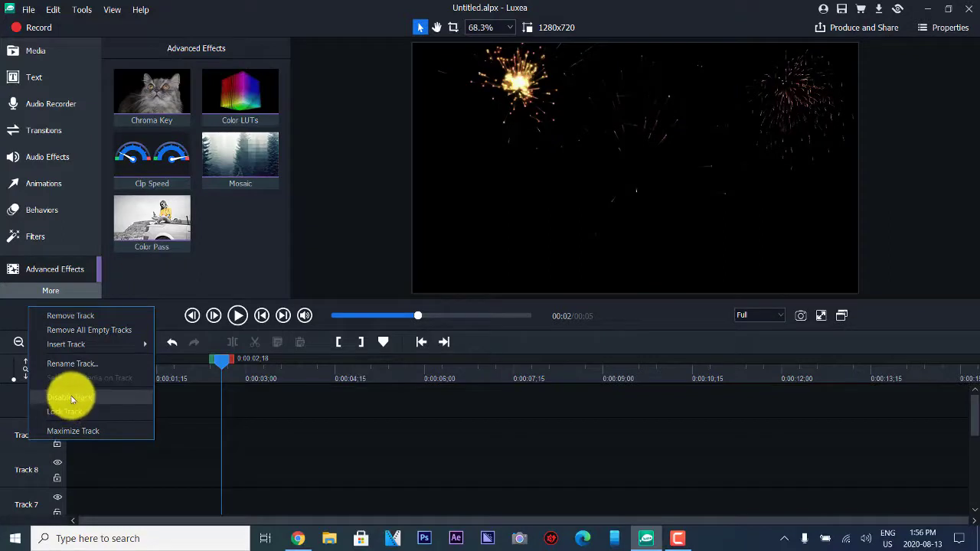
left_click(72, 399)
right_click(41, 436)
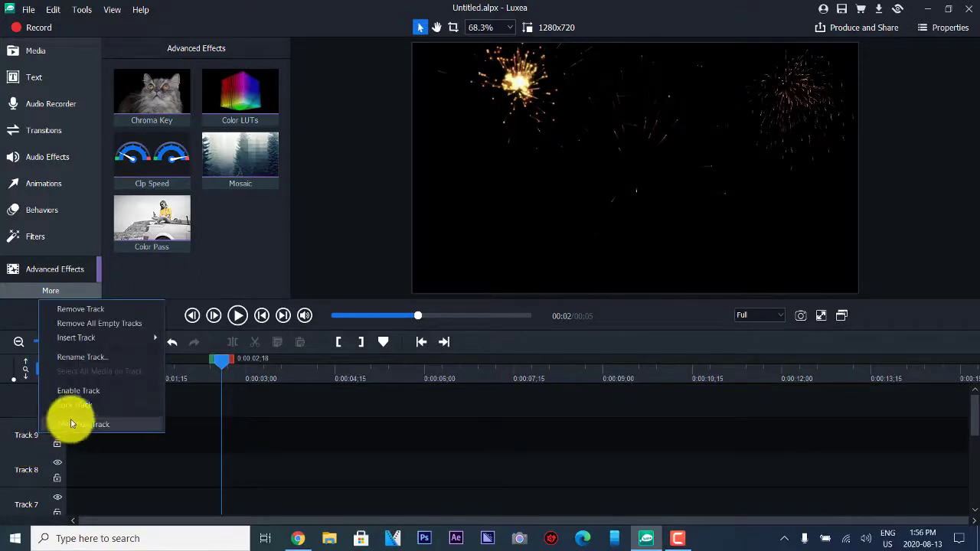
left_click(94, 322)
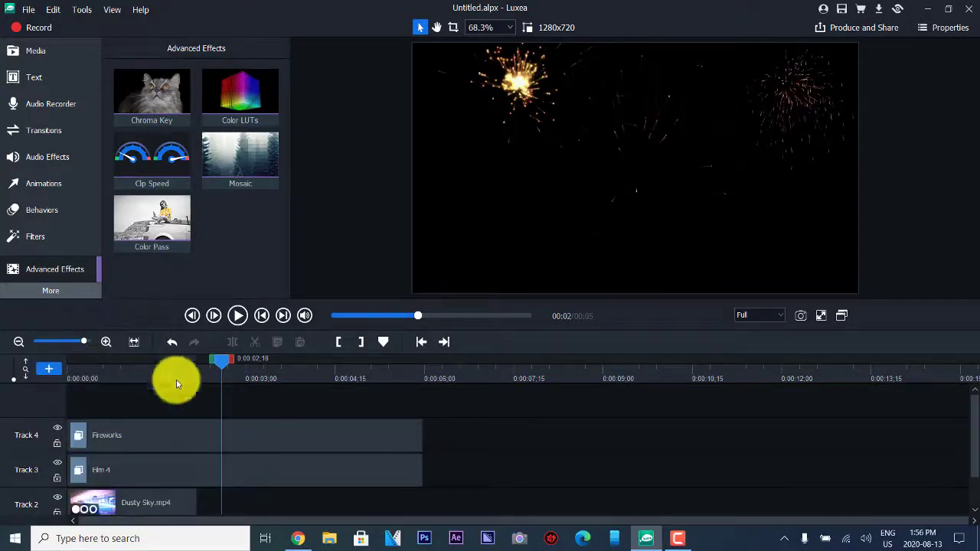
left_click_drag(224, 359, 72, 371)
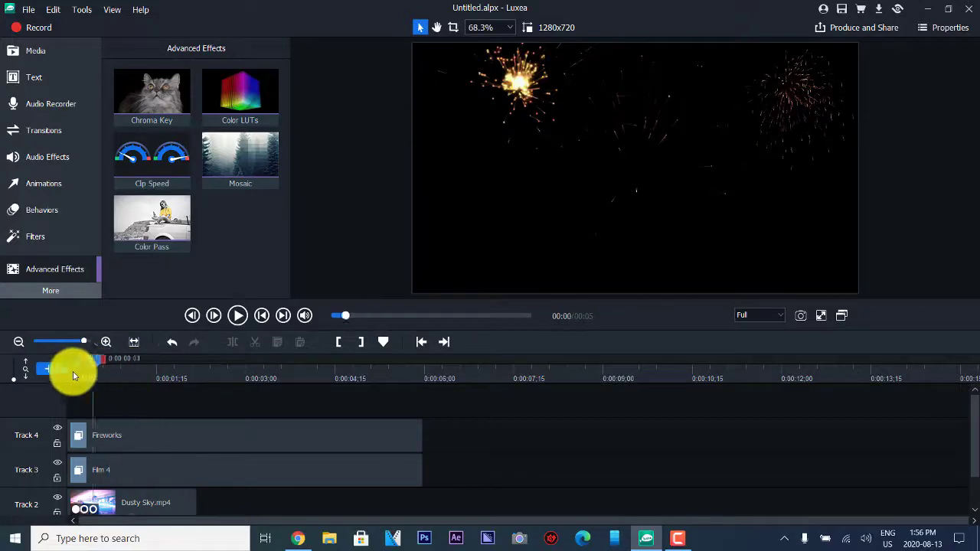
Remove all filters and other effects from the Dusty Sky.mp4 clip.
left_click(145, 505)
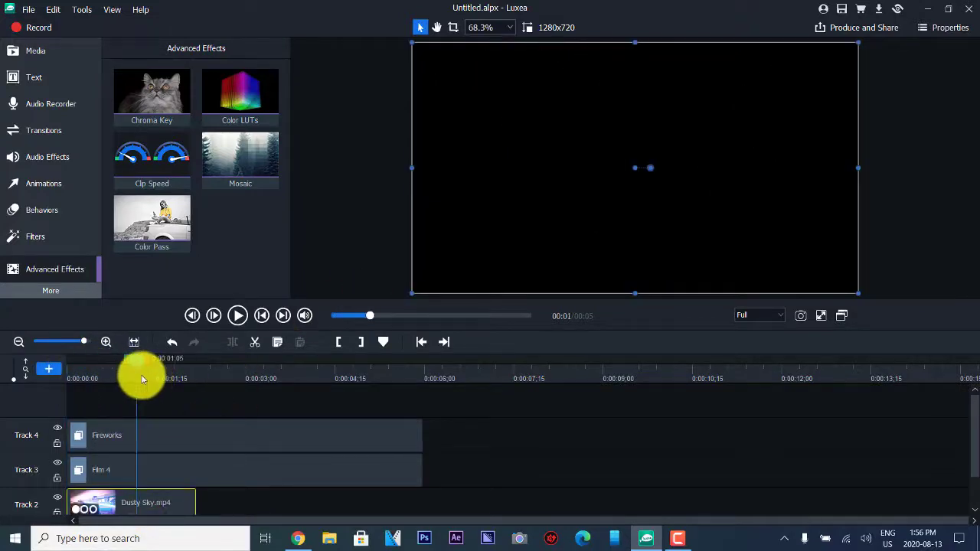
right_click(149, 503)
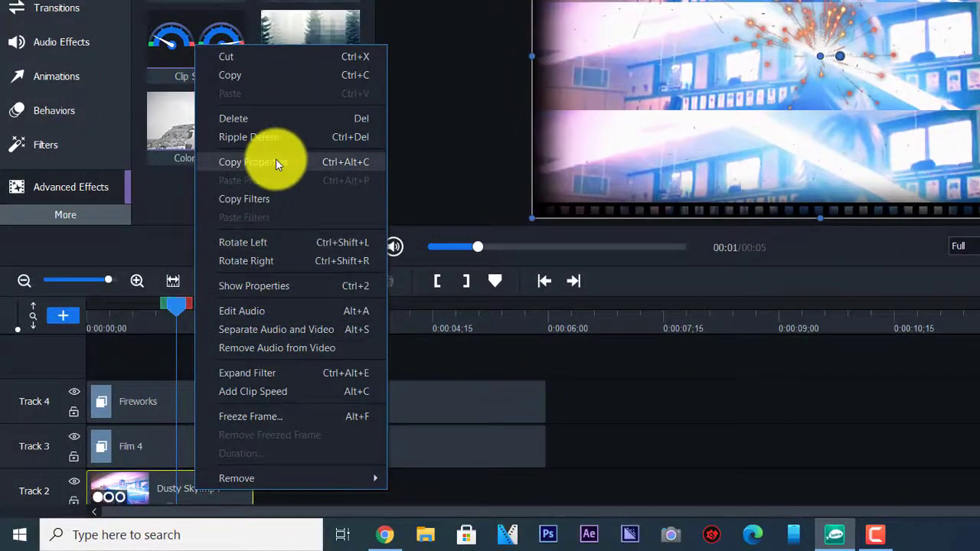
mouse_move(268, 481)
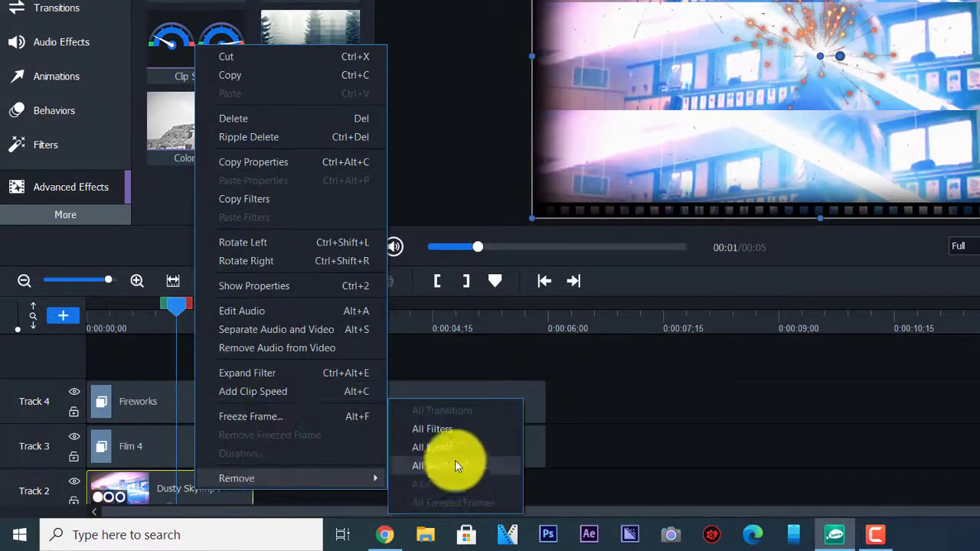
left_click(448, 431)
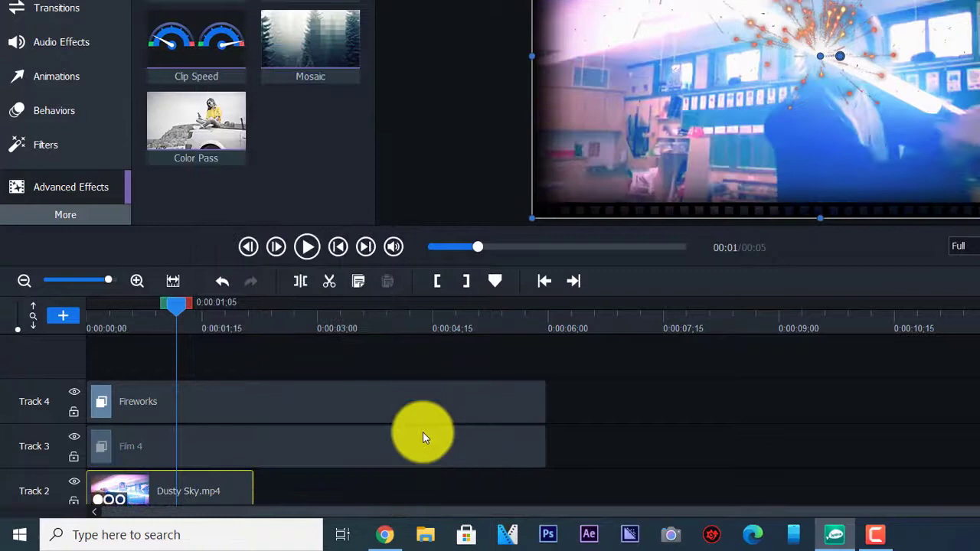
right_click(232, 485)
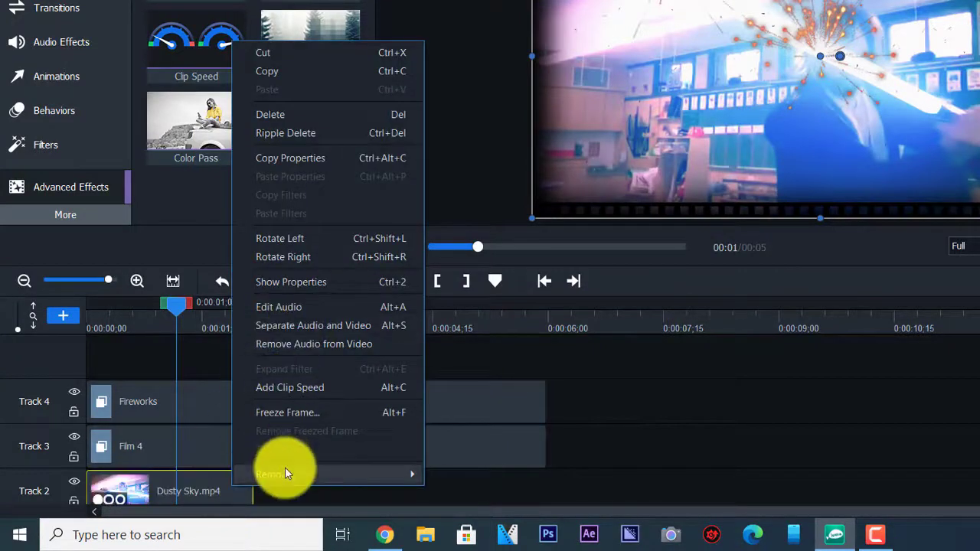
mouse_move(298, 471)
left_click(477, 466)
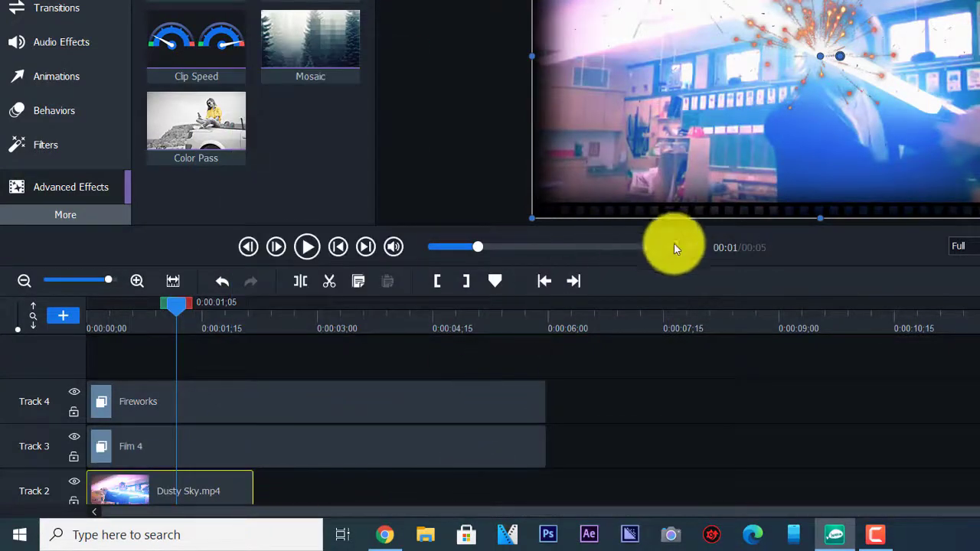
right_click(206, 489)
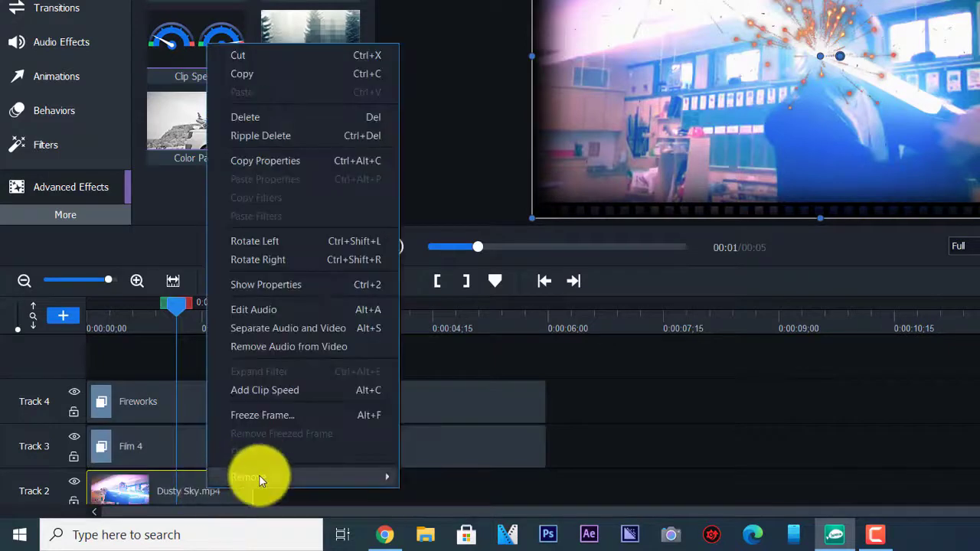
mouse_move(259, 474)
left_click(451, 365)
Delete the Film 4, Fireworks and Superb Skills clips and remove the empty tracks.
left_click(223, 439)
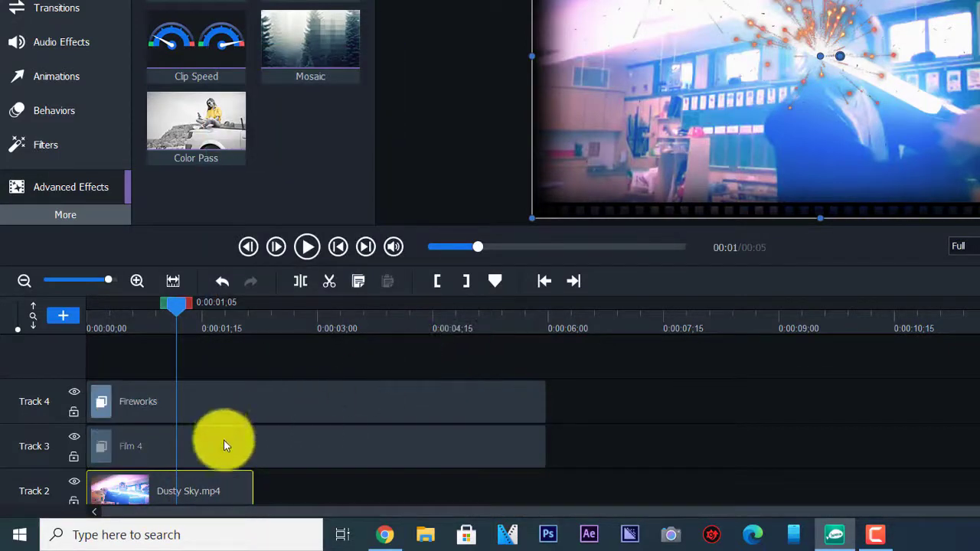
key("Delete")
left_click(237, 405)
key("Delete")
right_click(194, 408)
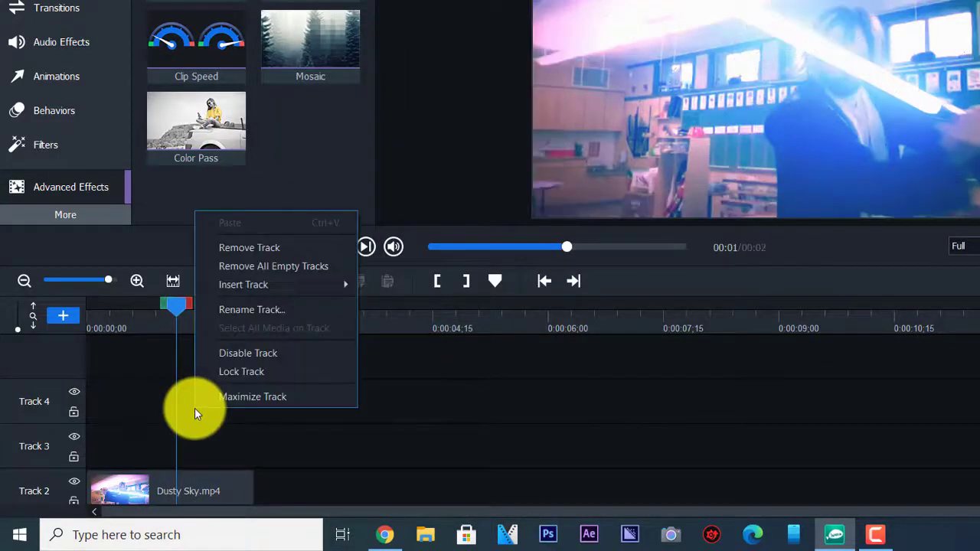
left_click(285, 267)
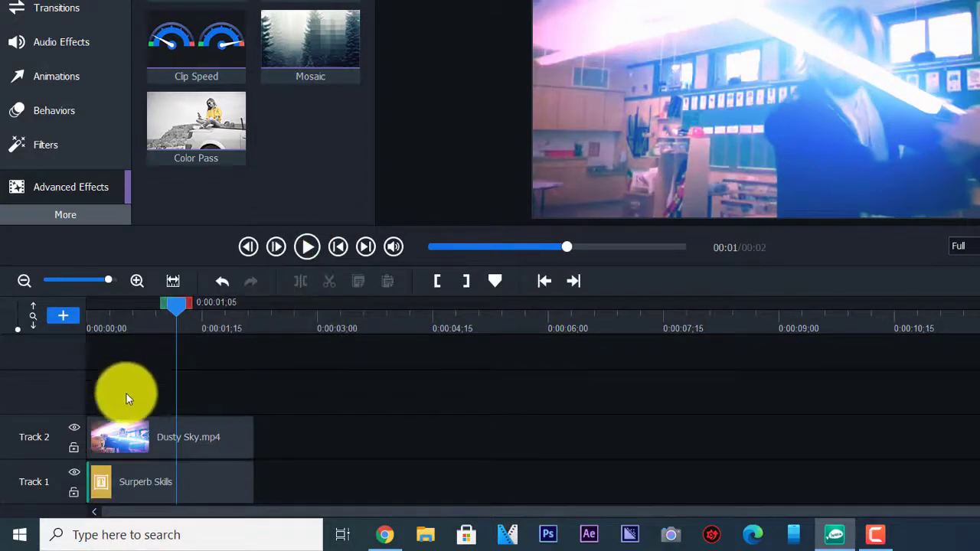
left_click(144, 475)
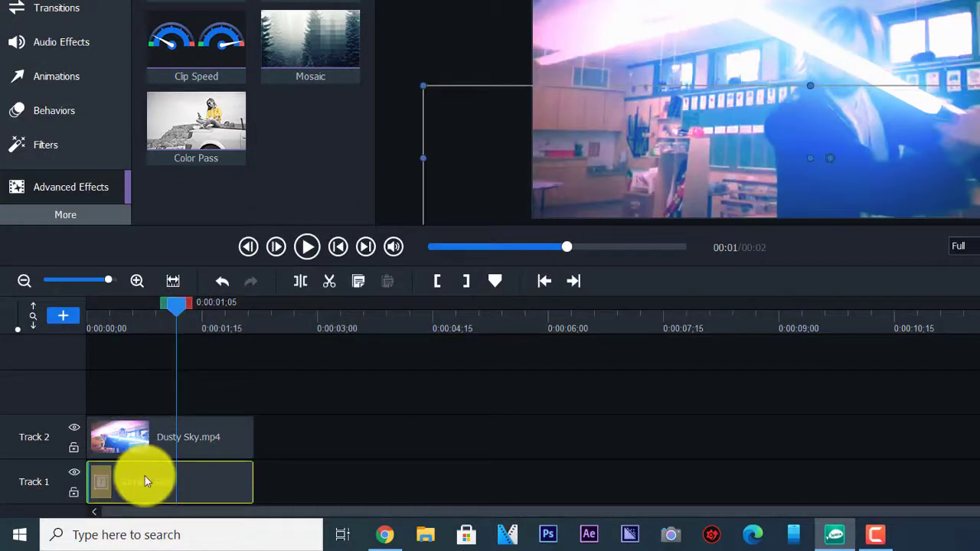
key("Delete")
left_click_drag(169, 303, 19, 317)
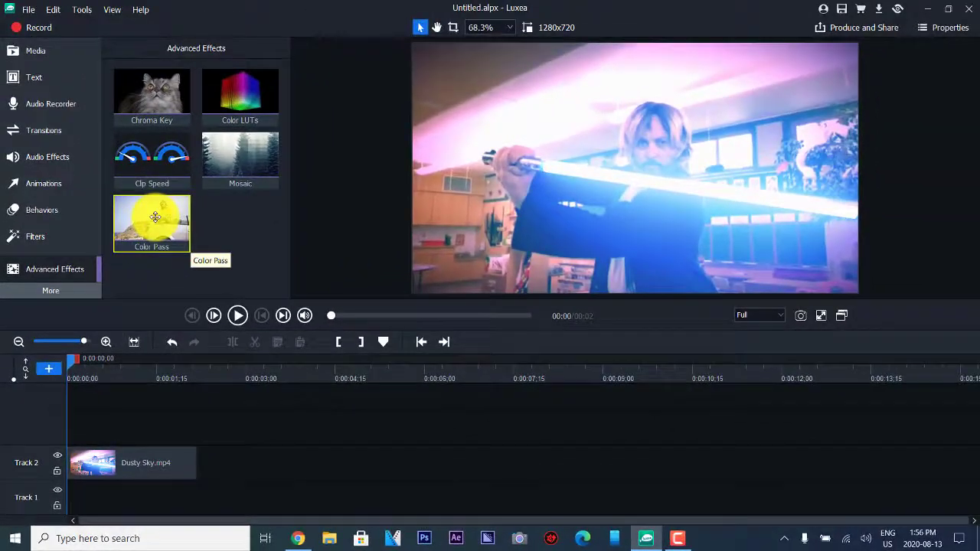
Apply Color Pass to Dusty Sky.mp4 and preview the black-and-white playback.
left_click_drag(154, 217, 126, 464)
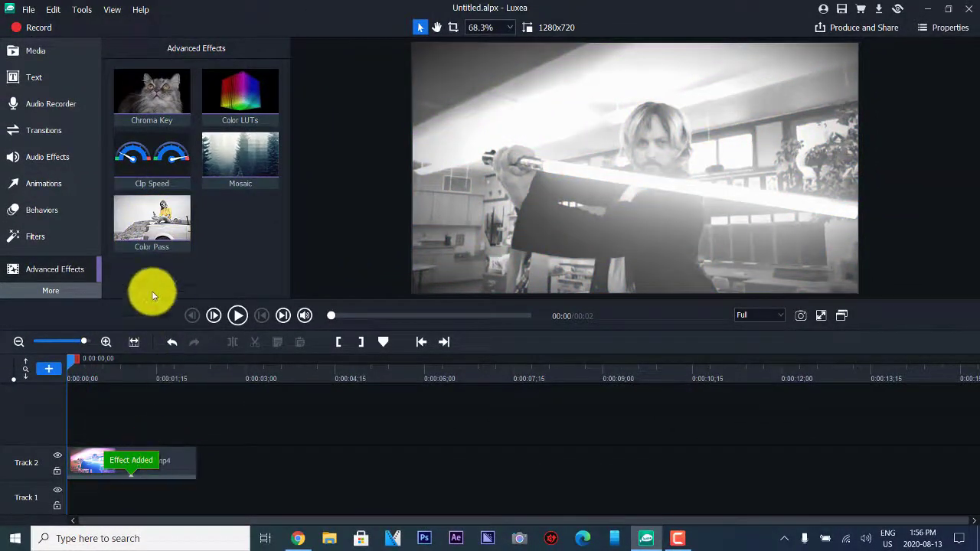
left_click(234, 317)
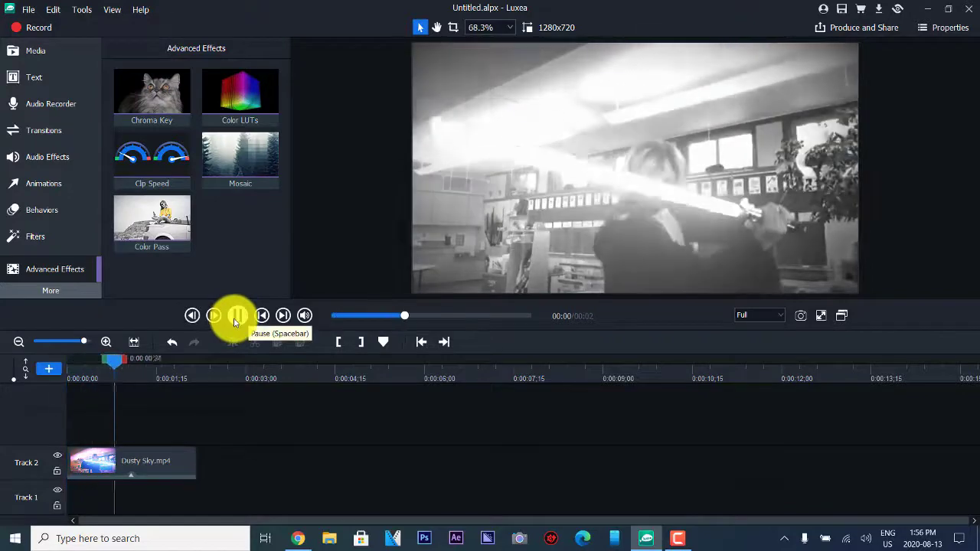
left_click(233, 317)
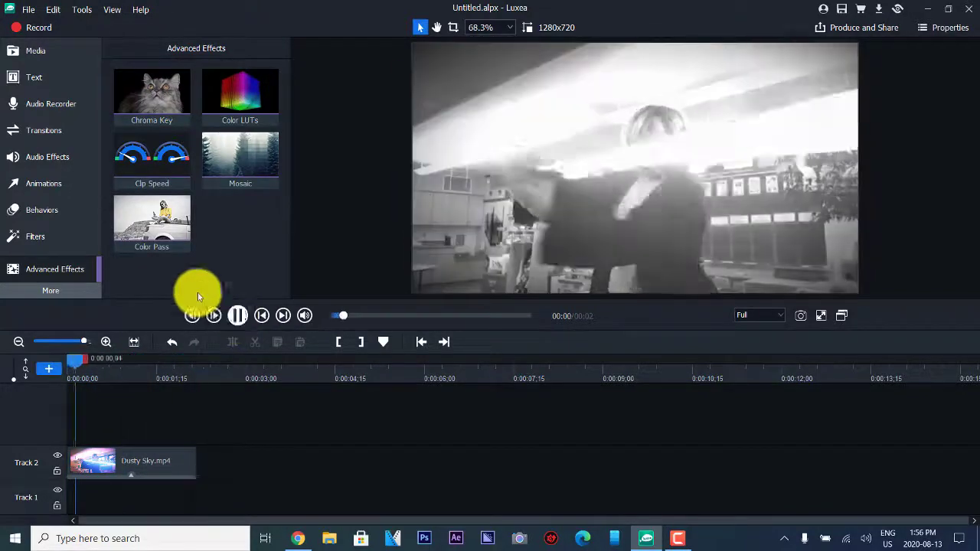
left_click(237, 315)
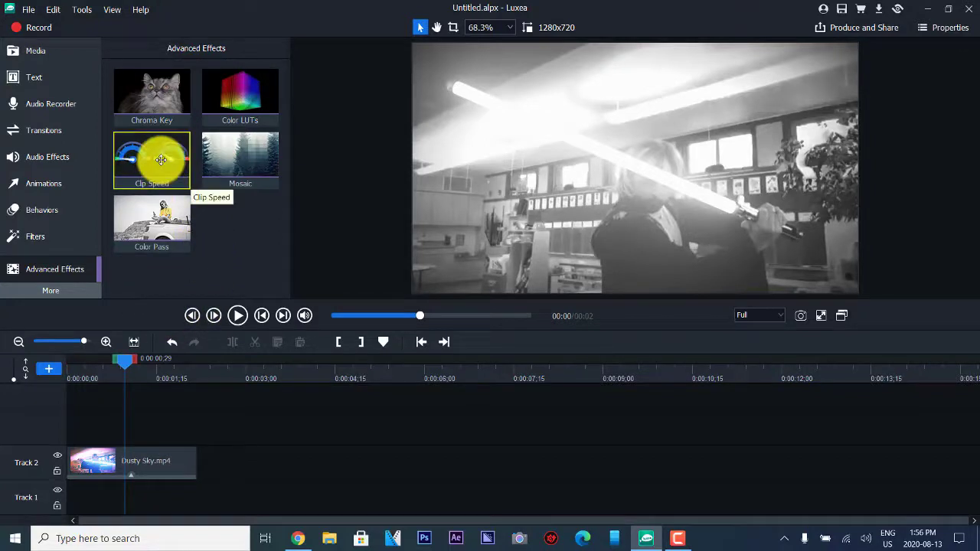
Strip all filters from Dusty Sky.mp4, removing Color Pass to restore full colour.
left_click_drag(170, 235, 113, 462)
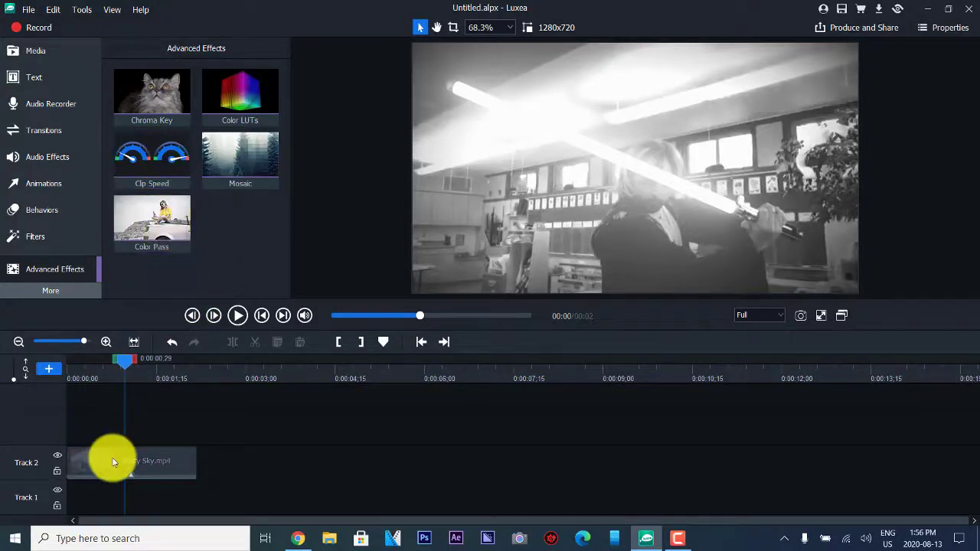
right_click(113, 461)
mouse_move(150, 449)
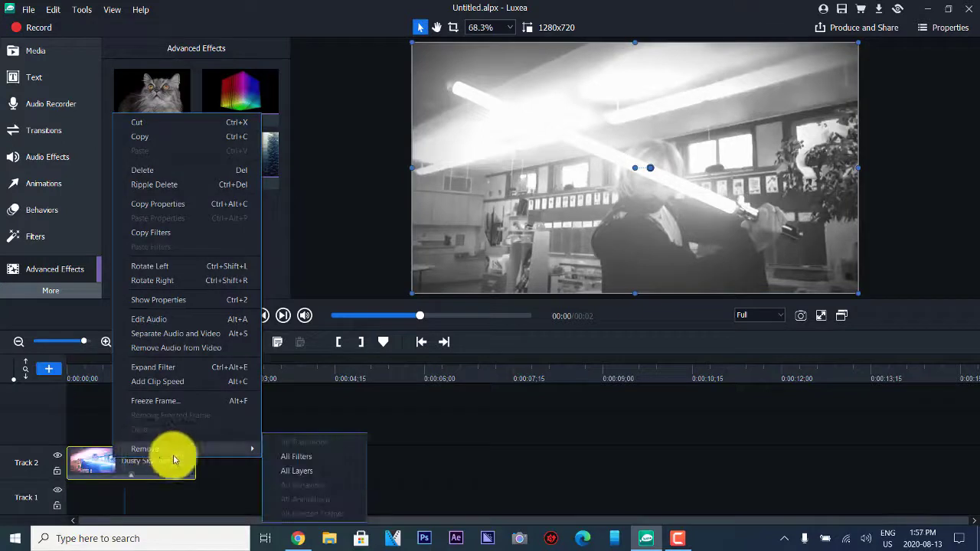
left_click(291, 463)
right_click(160, 464)
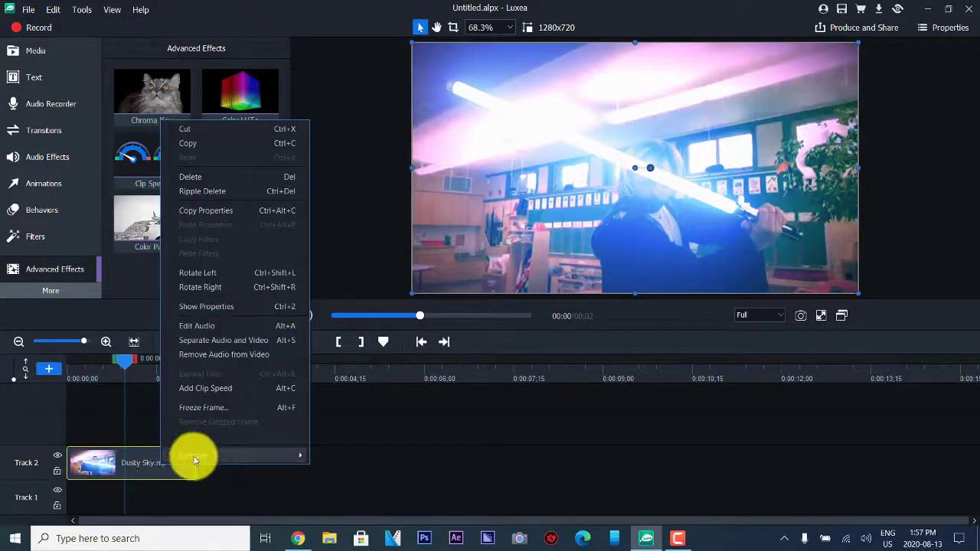
mouse_move(238, 456)
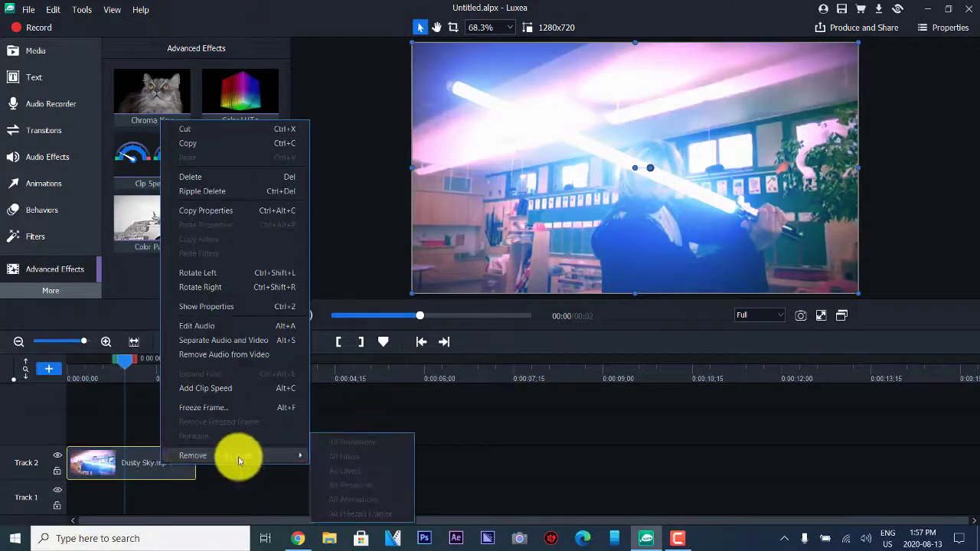
left_click(143, 276)
Apply the Clip Speed effect to the Dusty Sky.mp4 clip.
left_click_drag(155, 167, 122, 460)
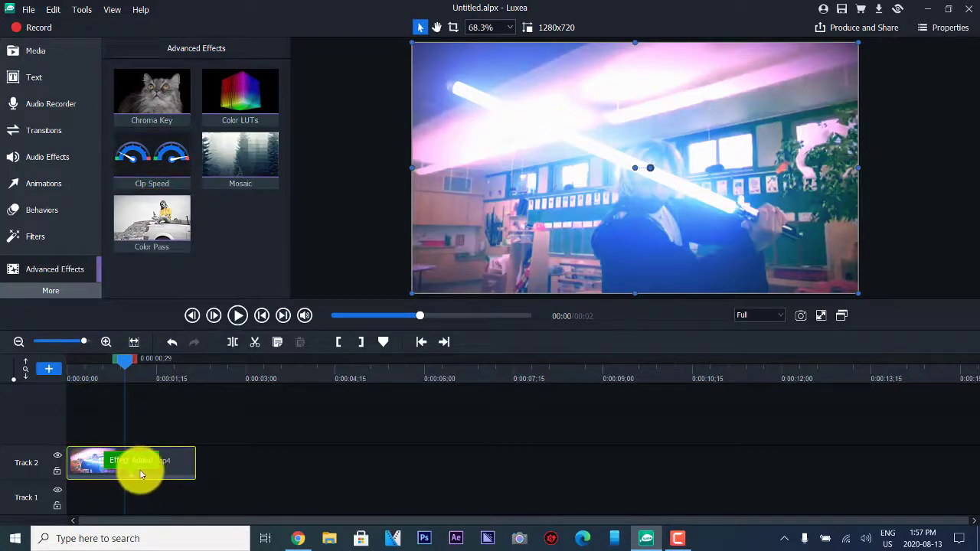
right_click(140, 475)
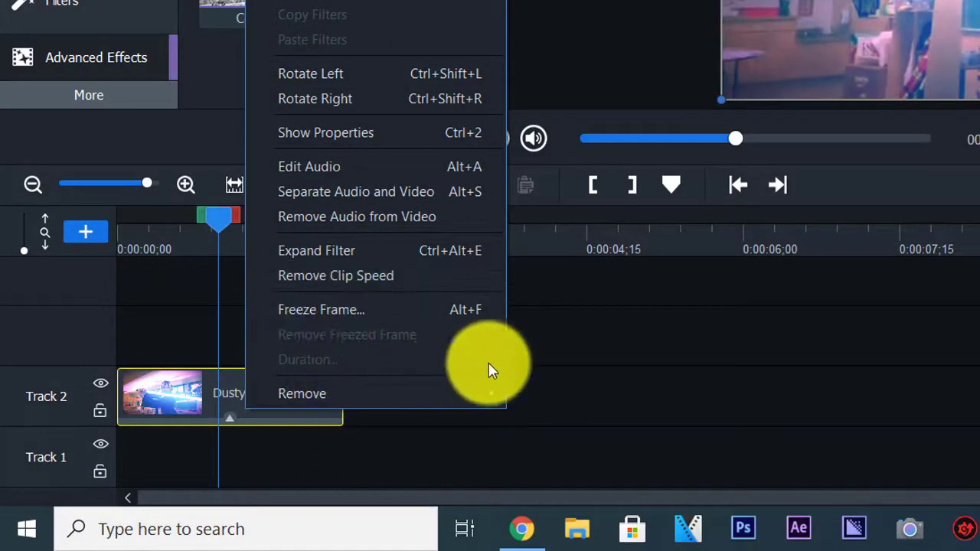
left_click(606, 366)
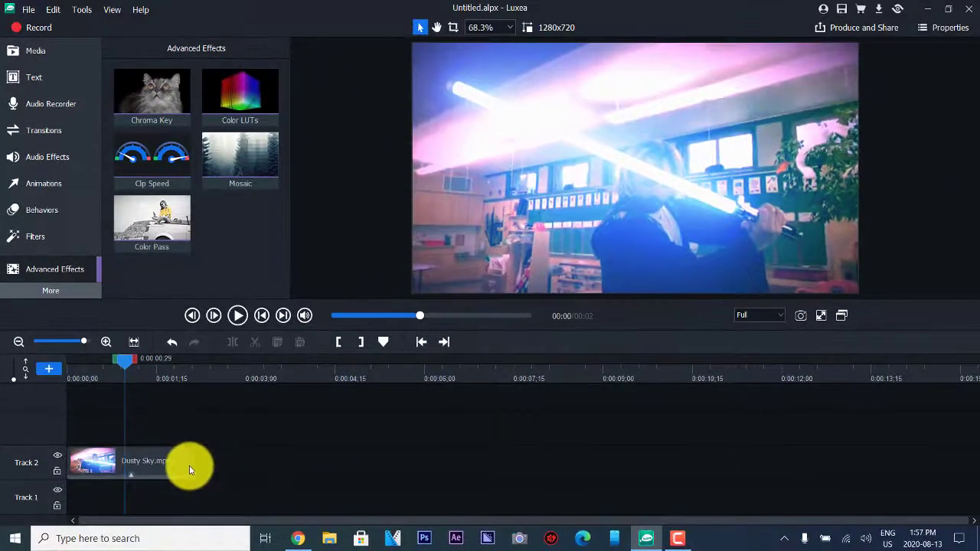
Take a snapshot of the current preview frame, saved as Snapshot_0.png in Snapshots.
left_click(99, 463)
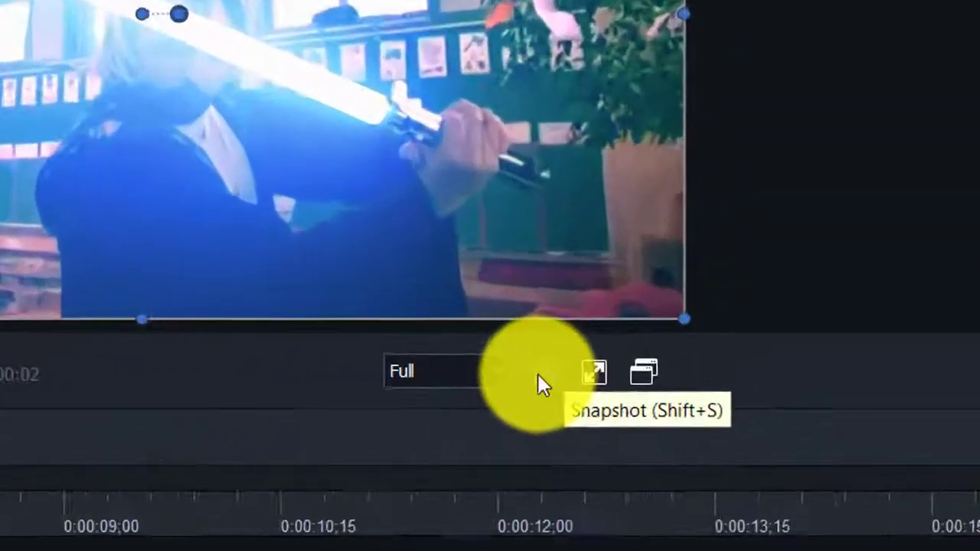
left_click(799, 316)
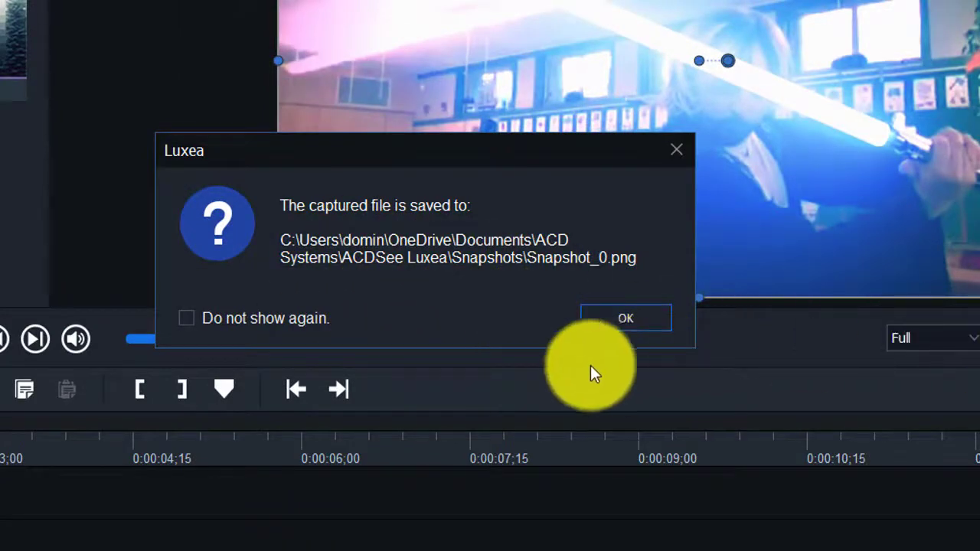
left_click(627, 321)
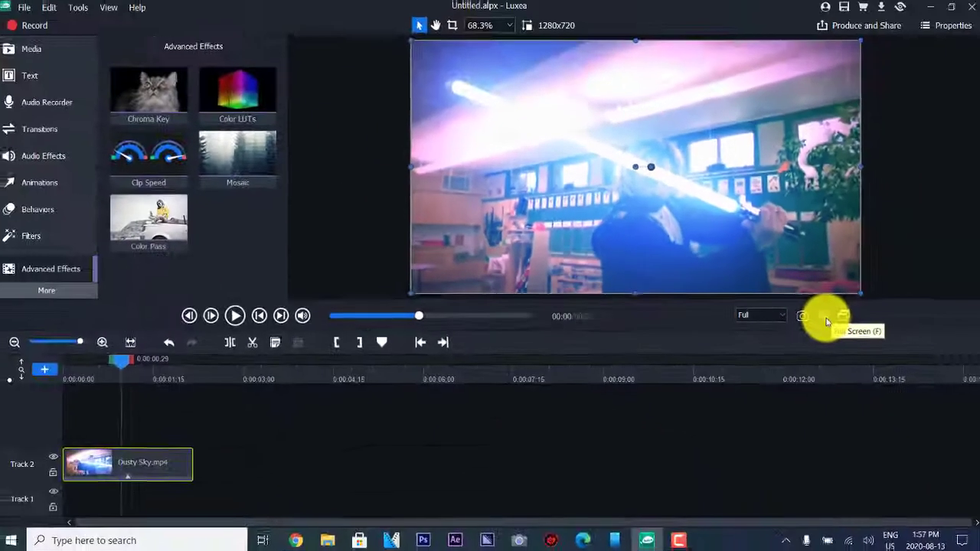
left_click(961, 337)
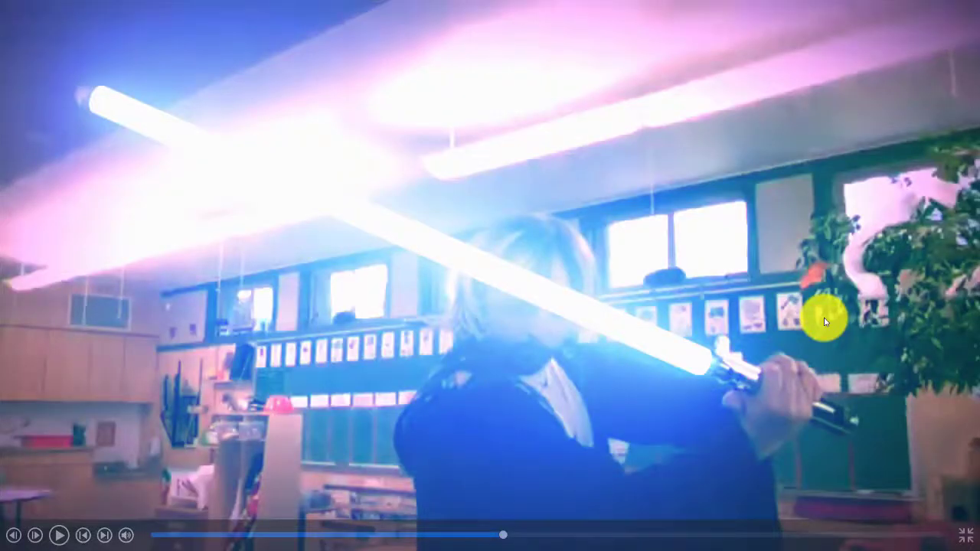
key("Escape")
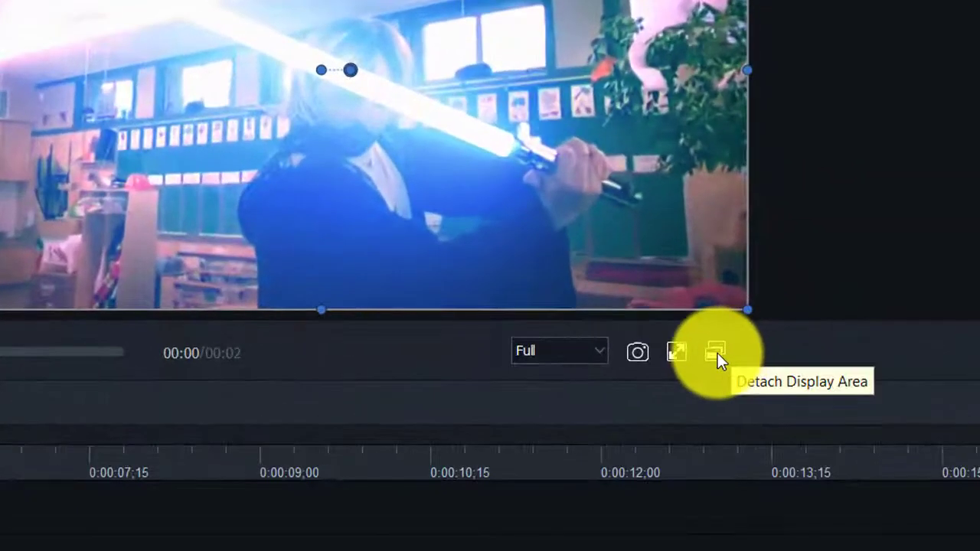
left_click(841, 317)
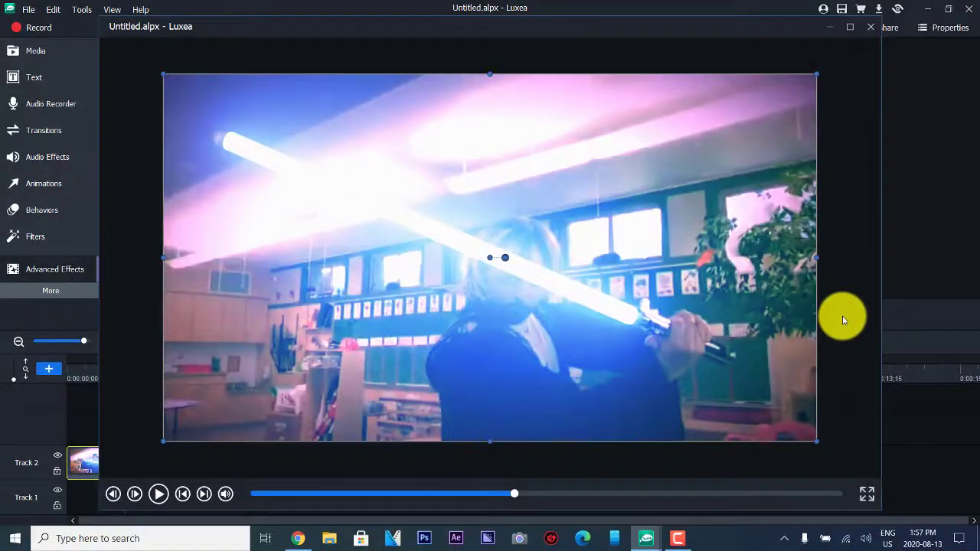
left_click(840, 34)
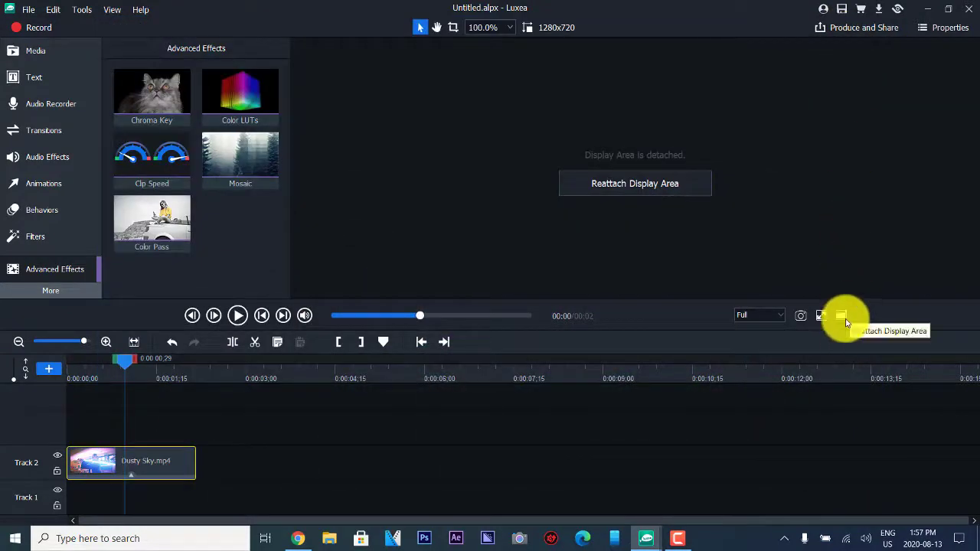
left_click(845, 321)
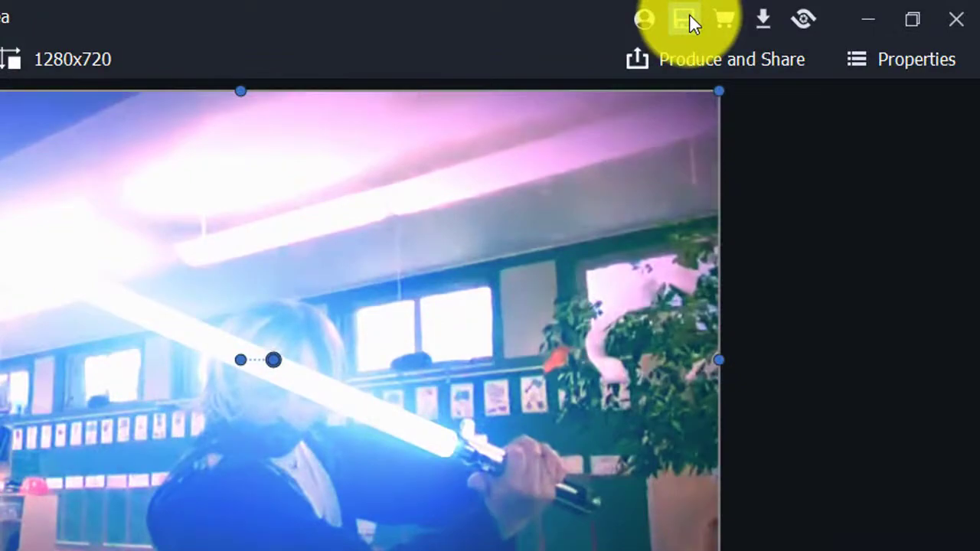
Save the project as test.alpx in the This PC > Videos folder.
left_click(708, 17)
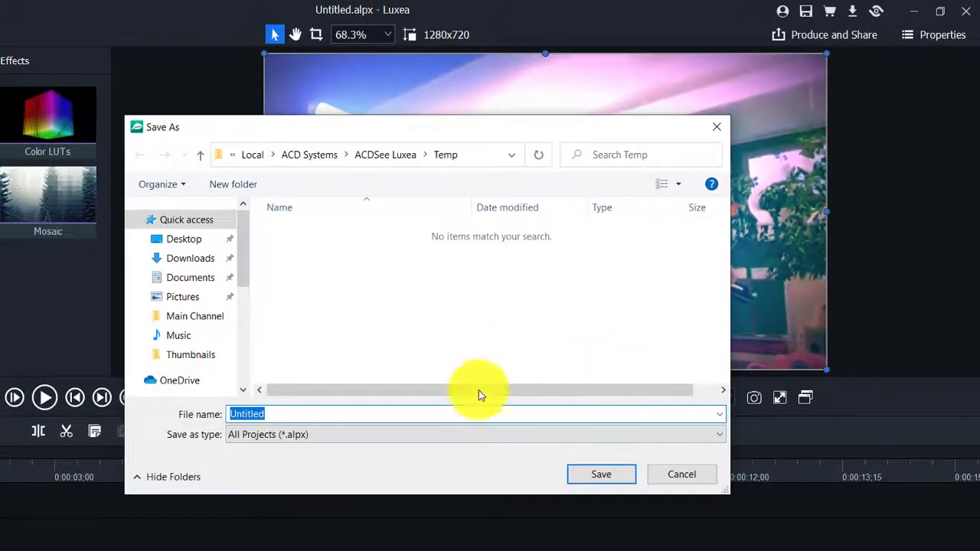
type("test")
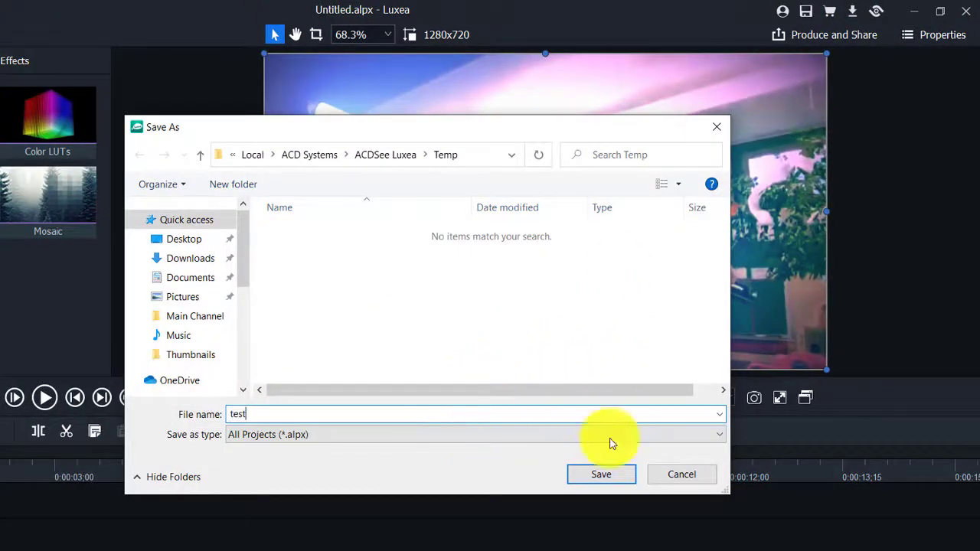
left_click(594, 476)
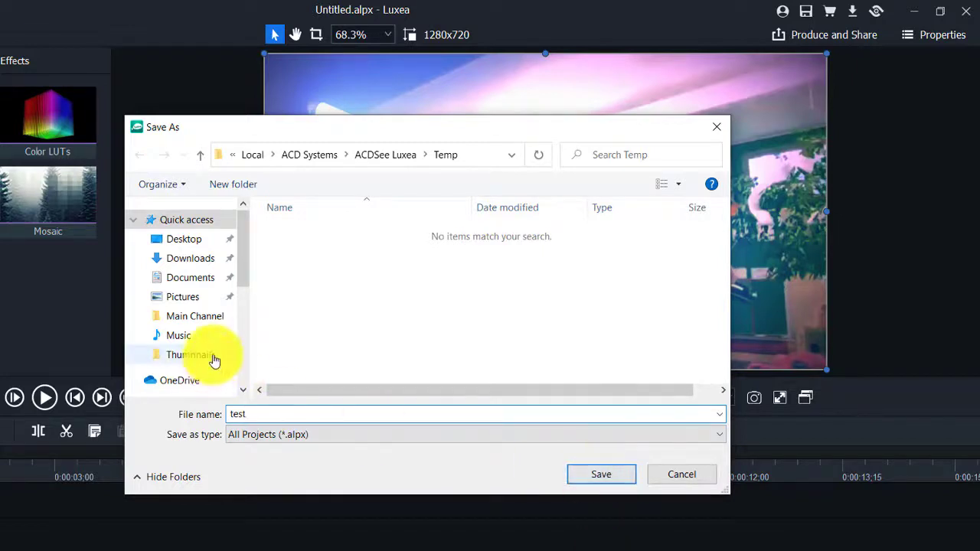
left_click(169, 302)
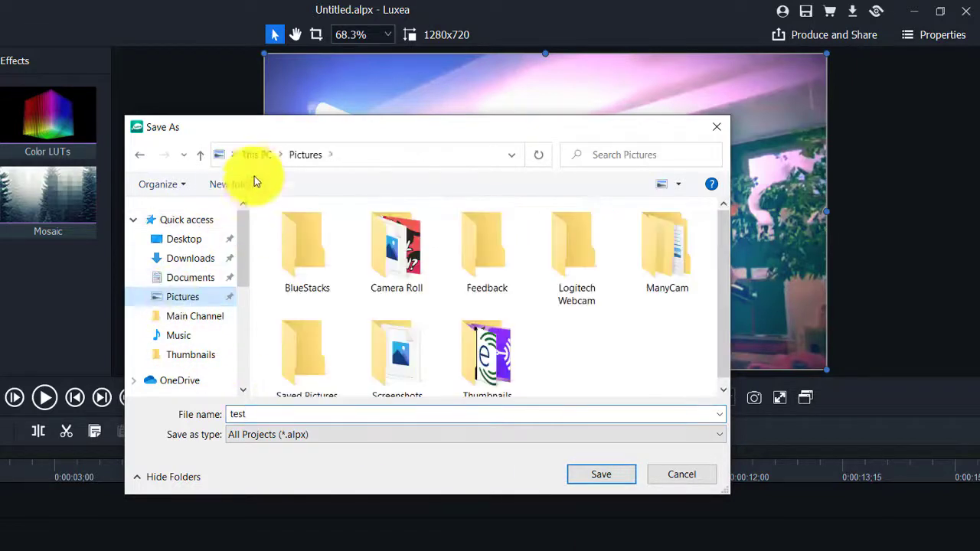
left_click(253, 152)
left_click(351, 373)
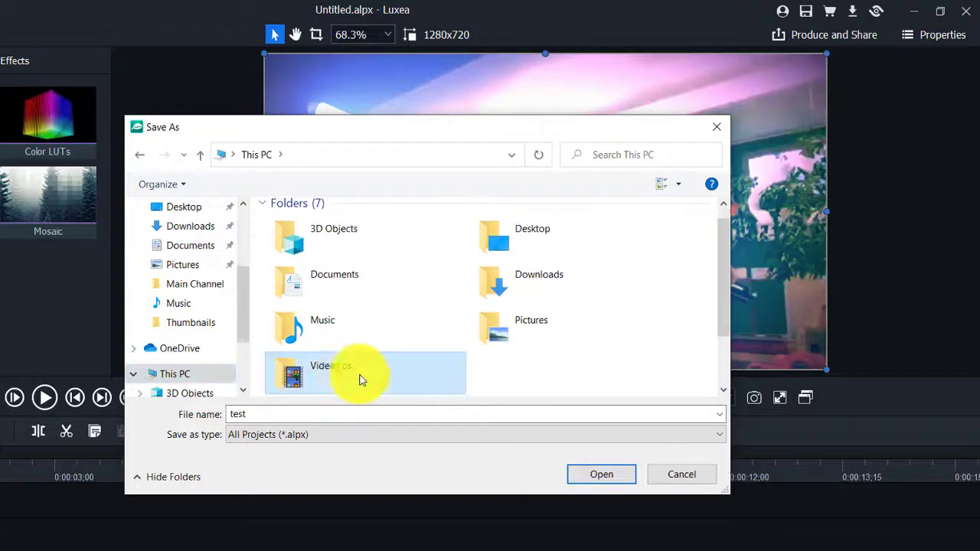
left_click(612, 478)
left_click(619, 485)
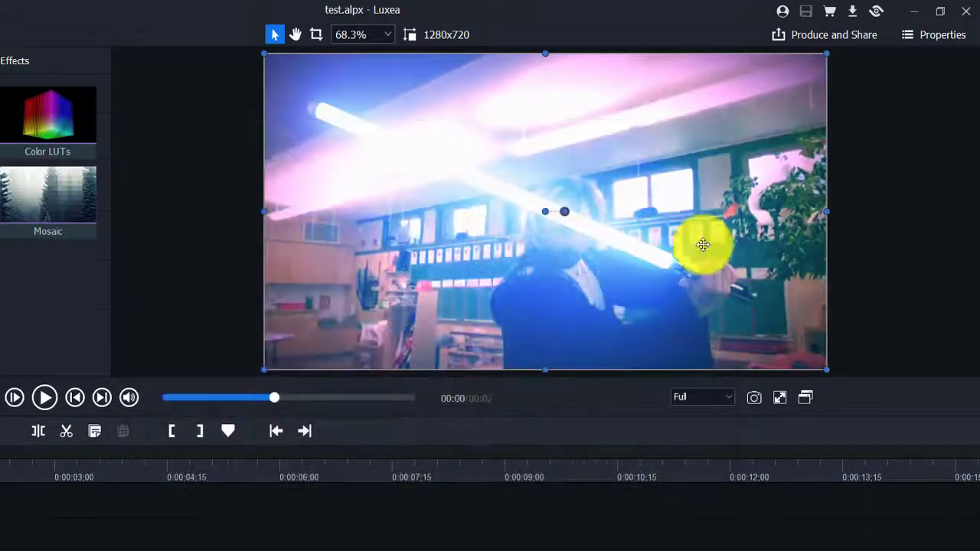
left_click(784, 13)
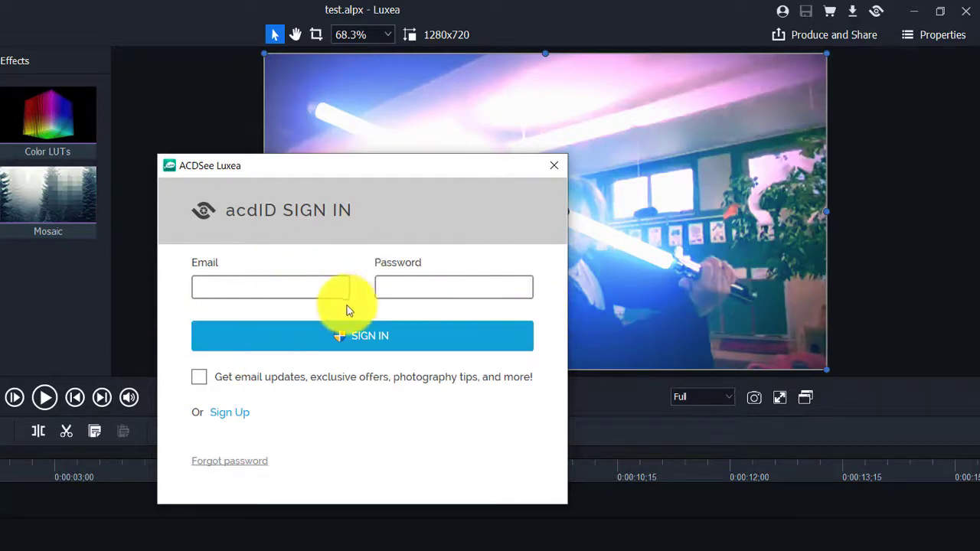
left_click(553, 165)
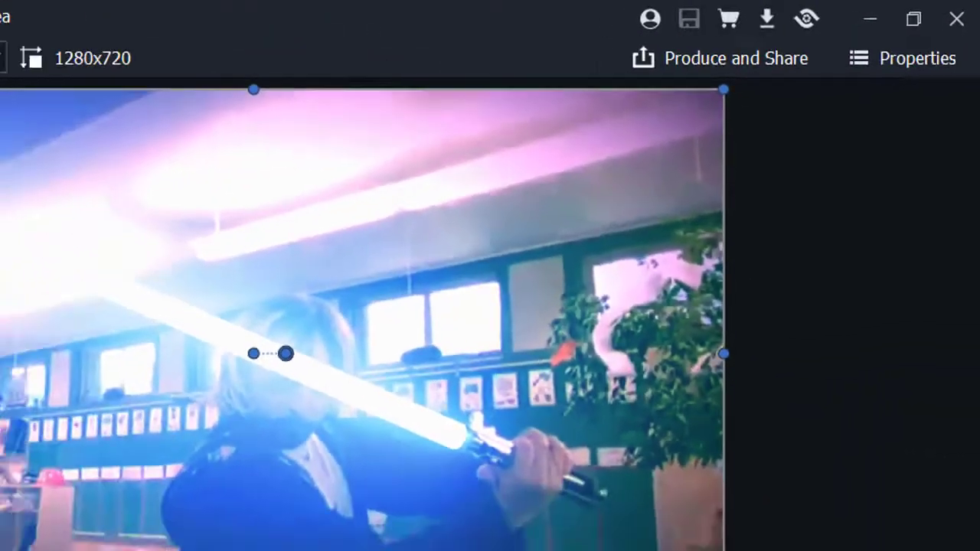
left_click(43, 11)
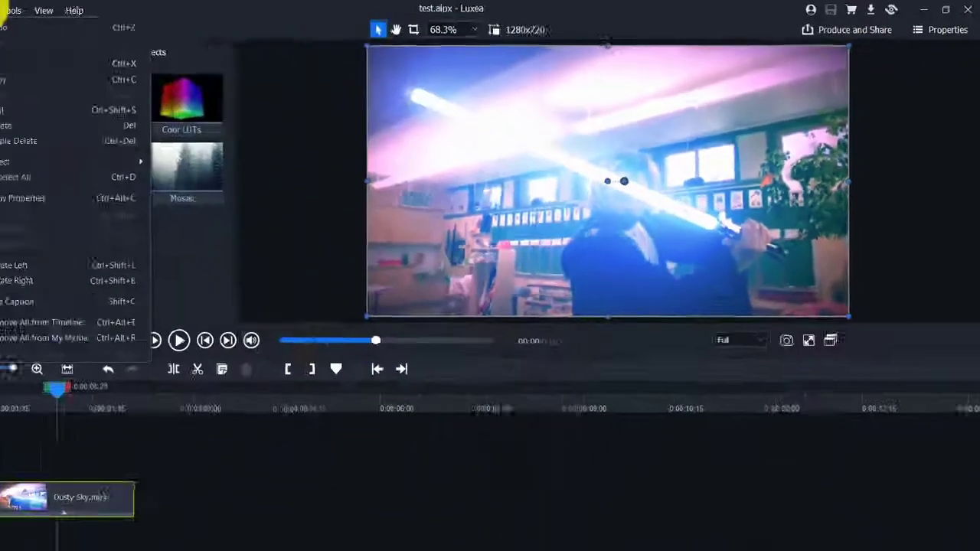
mouse_move(80, 8)
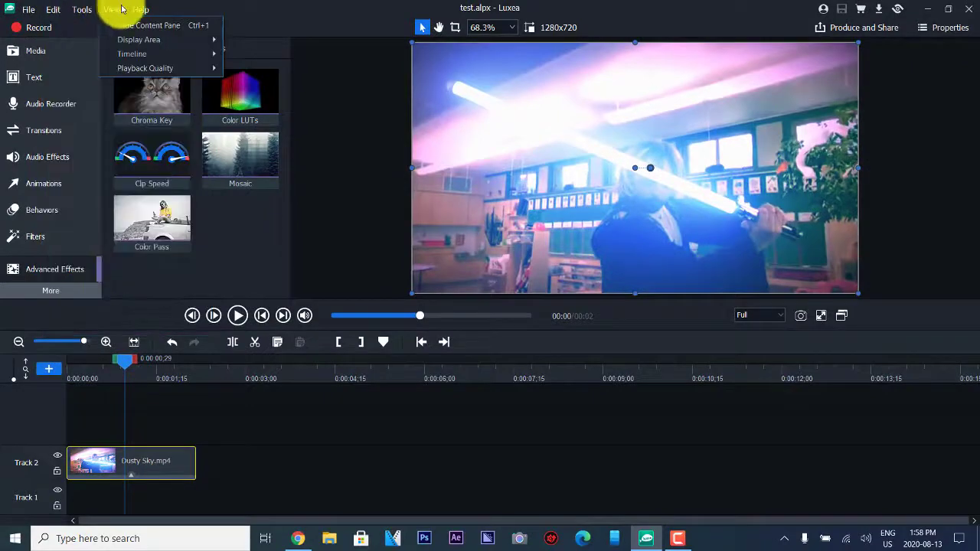
mouse_move(140, 9)
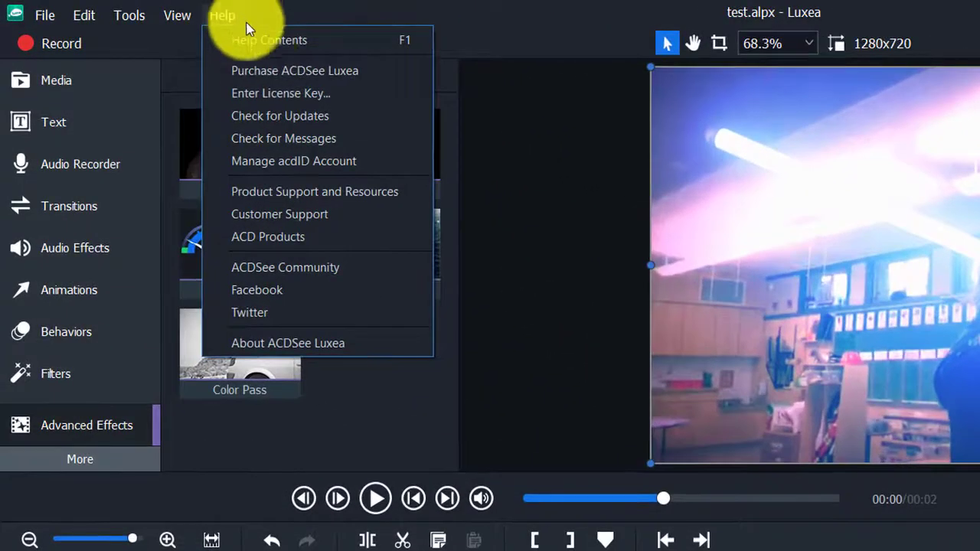
left_click(252, 70)
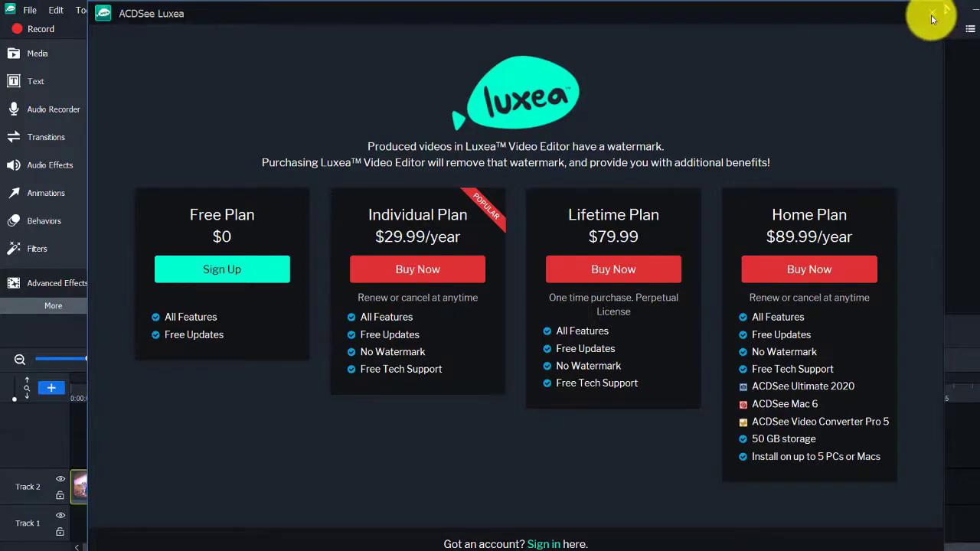
left_click(944, 10)
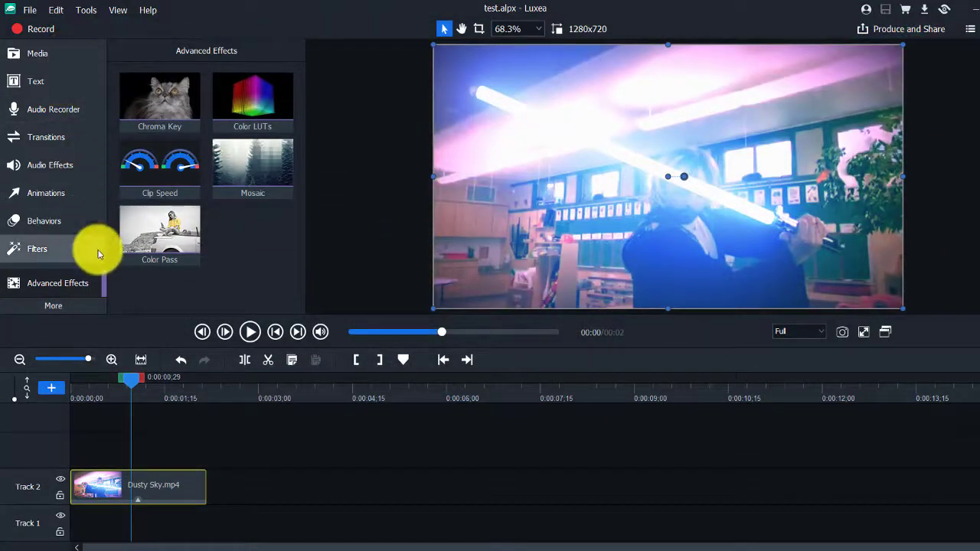
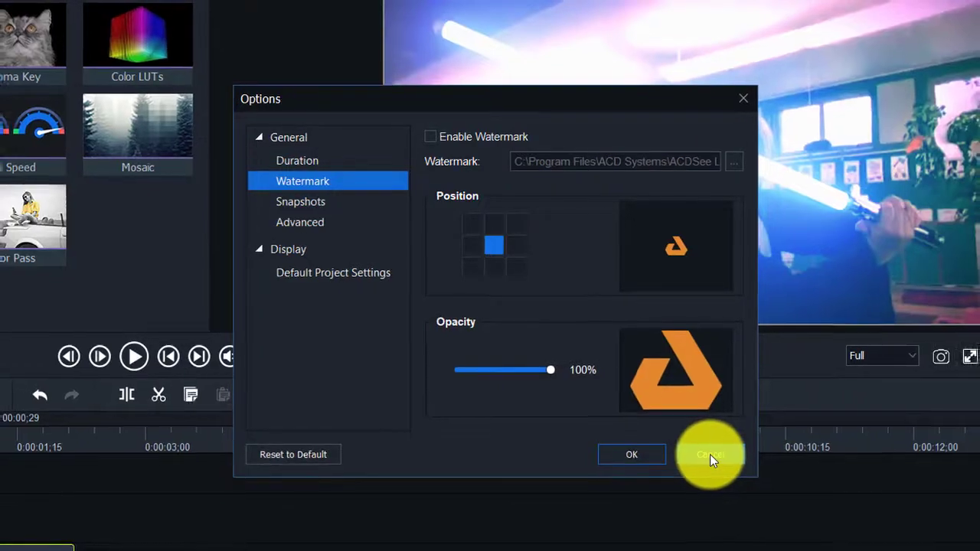
Cancel the Options dialog, leaving the watermark disabled at 100% opacity.
left_click(711, 456)
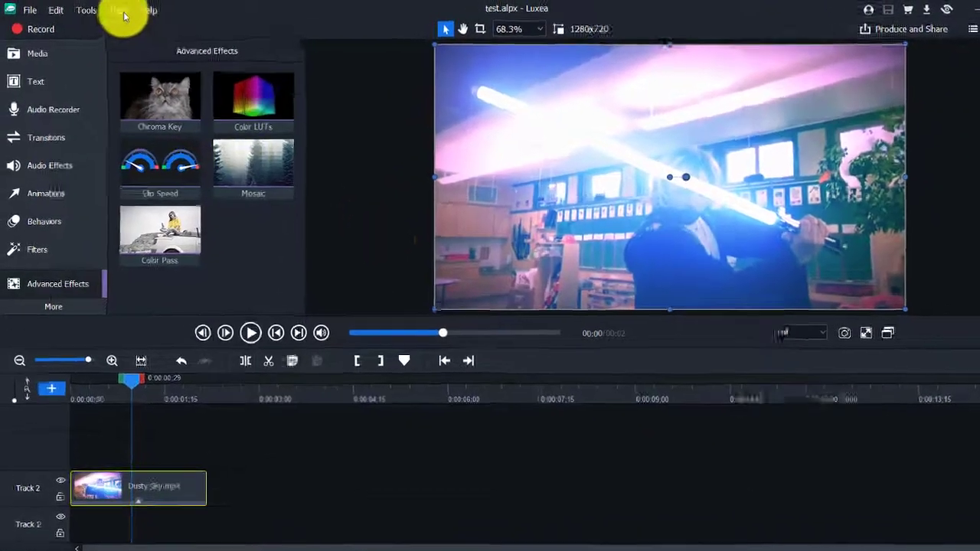
Hide the Content Pane from the View menu, then show it again.
left_click(123, 13)
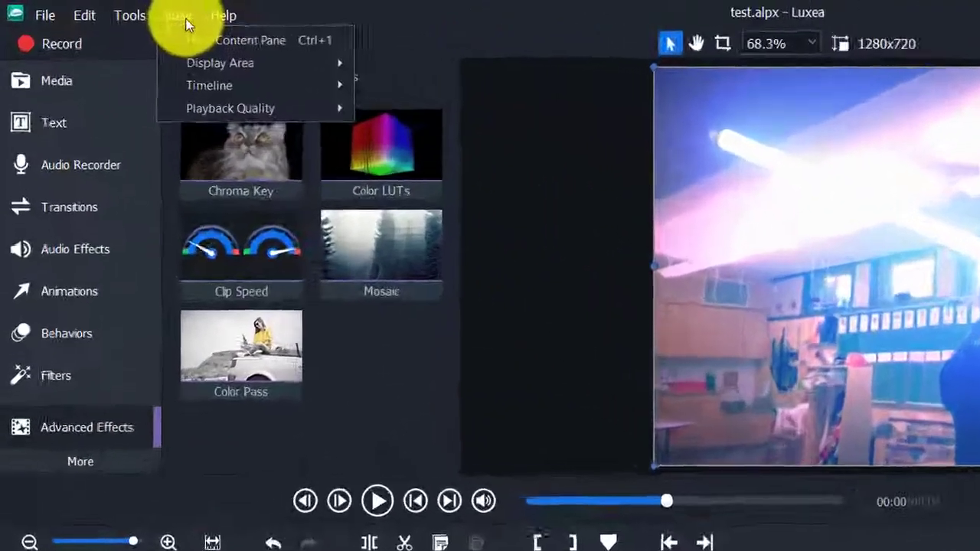
left_click(132, 33)
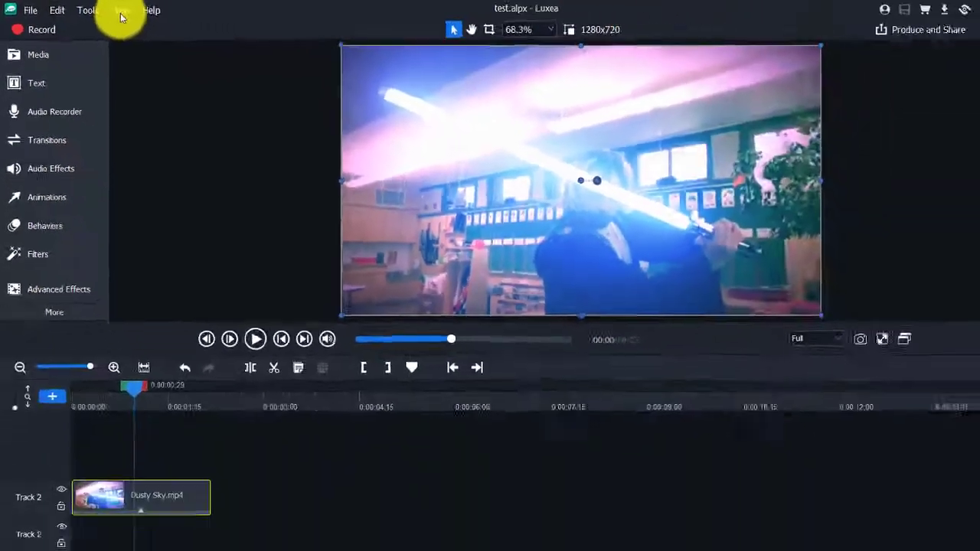
left_click(189, 17)
left_click(196, 43)
Set the preview Playback Quality to 1/16.
left_click(113, 12)
mouse_move(118, 42)
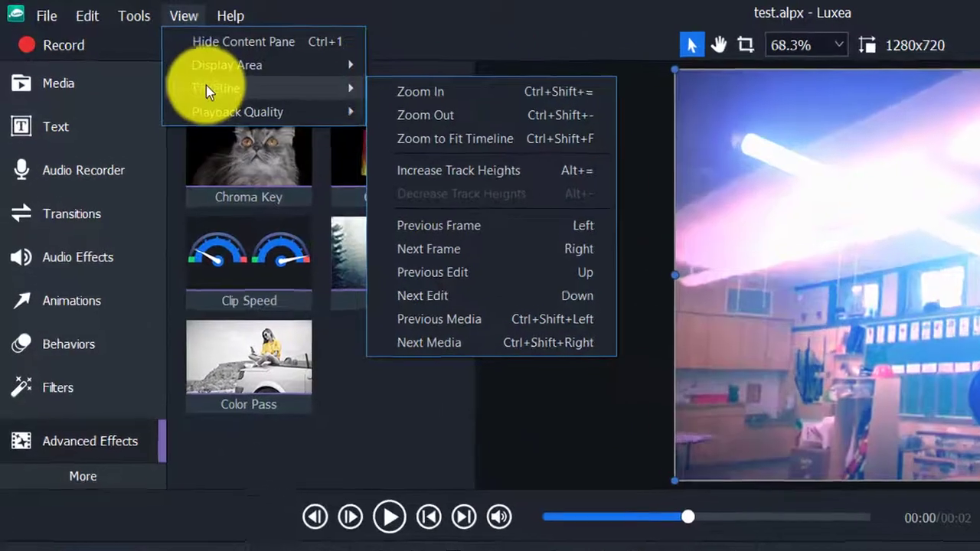
mouse_move(215, 115)
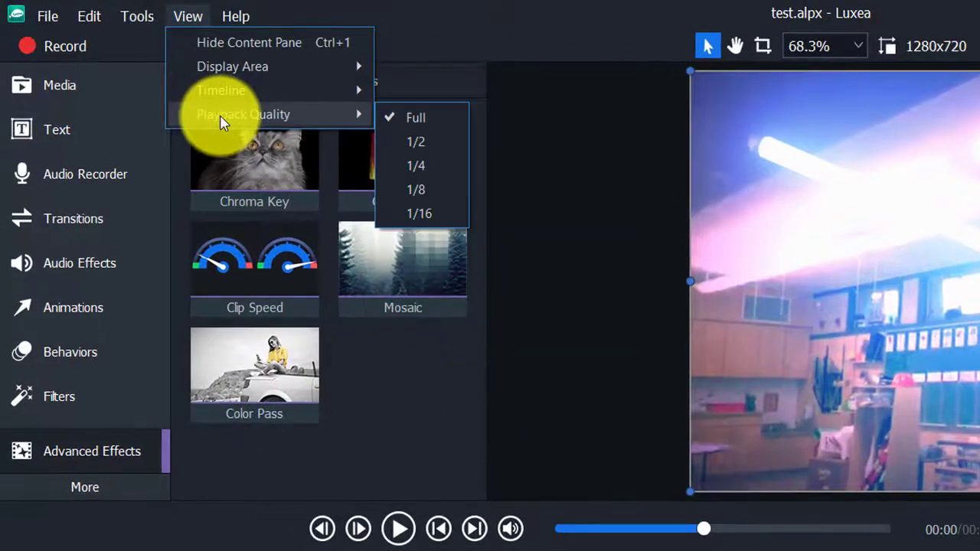
left_click(418, 213)
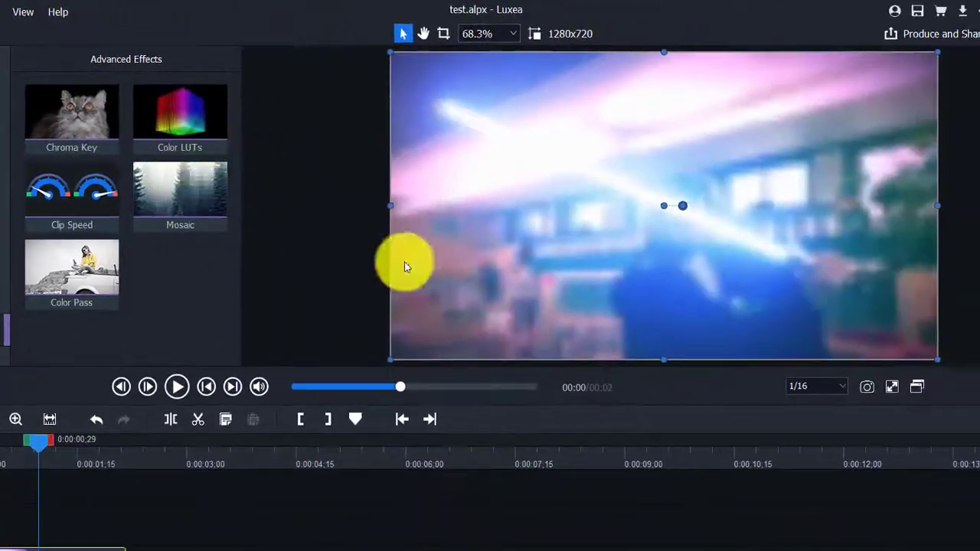
Play the clip from the start, pause at 0:00:01:20, and show the About information.
left_click(204, 388)
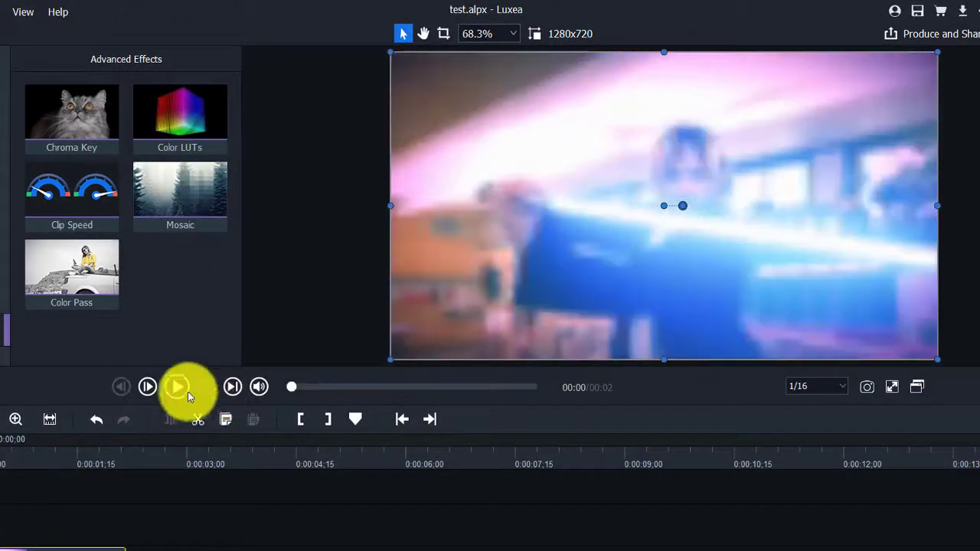
left_click(175, 386)
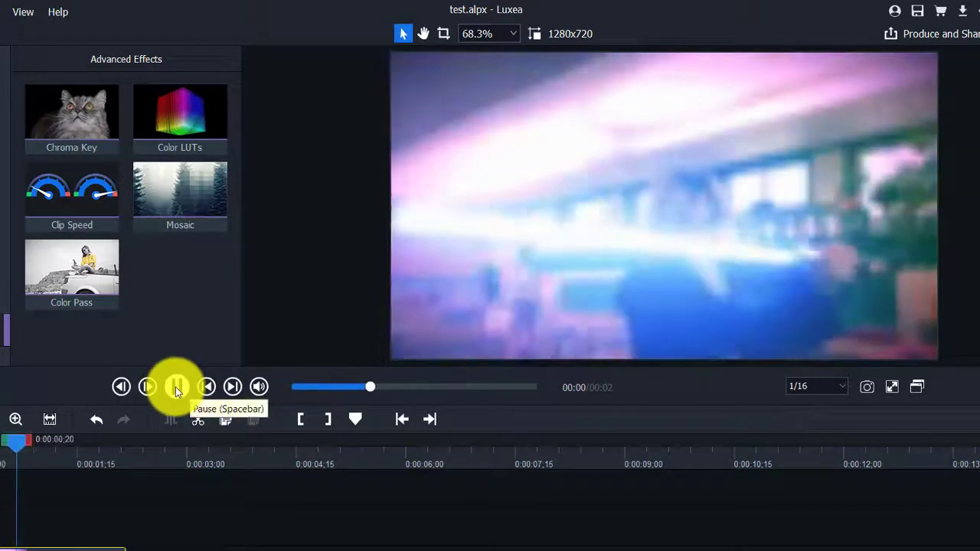
left_click(175, 386)
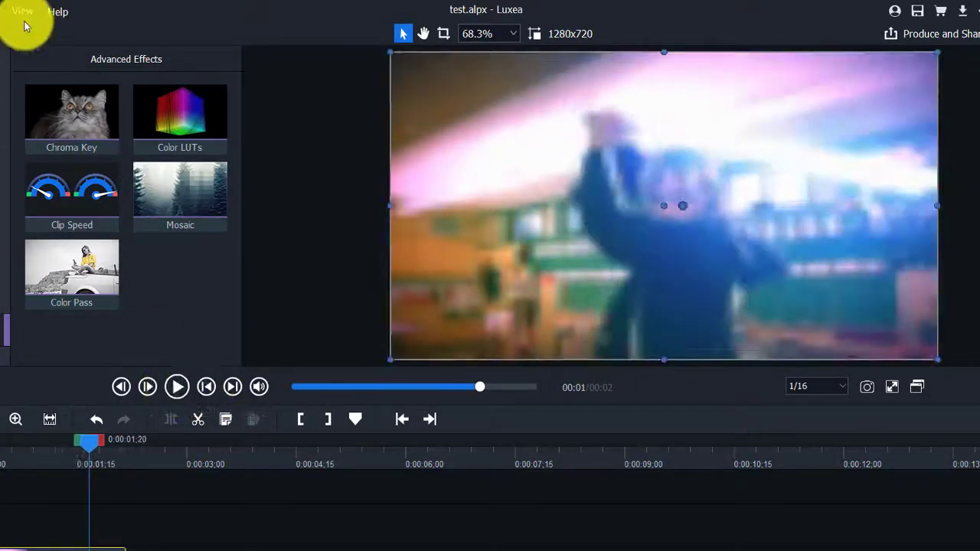
left_click(58, 12)
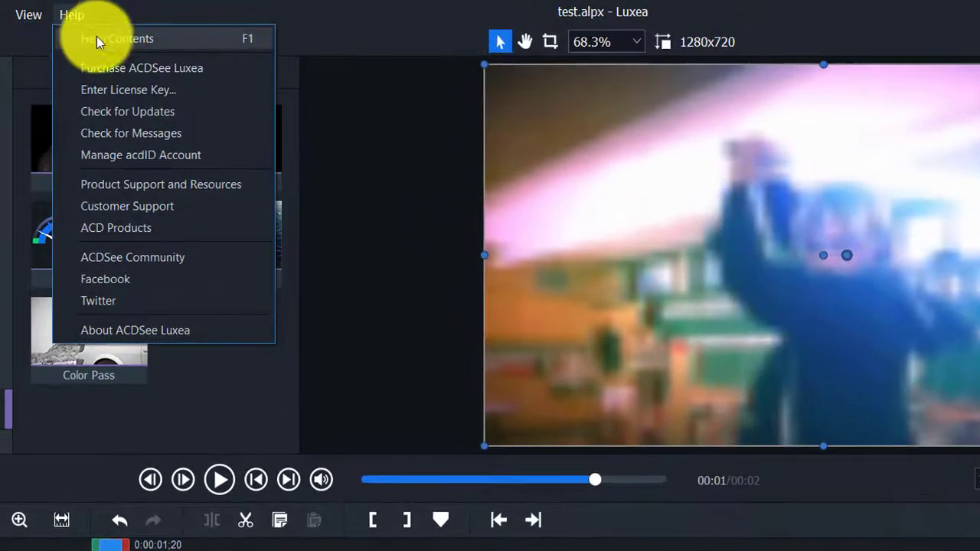
left_click(122, 332)
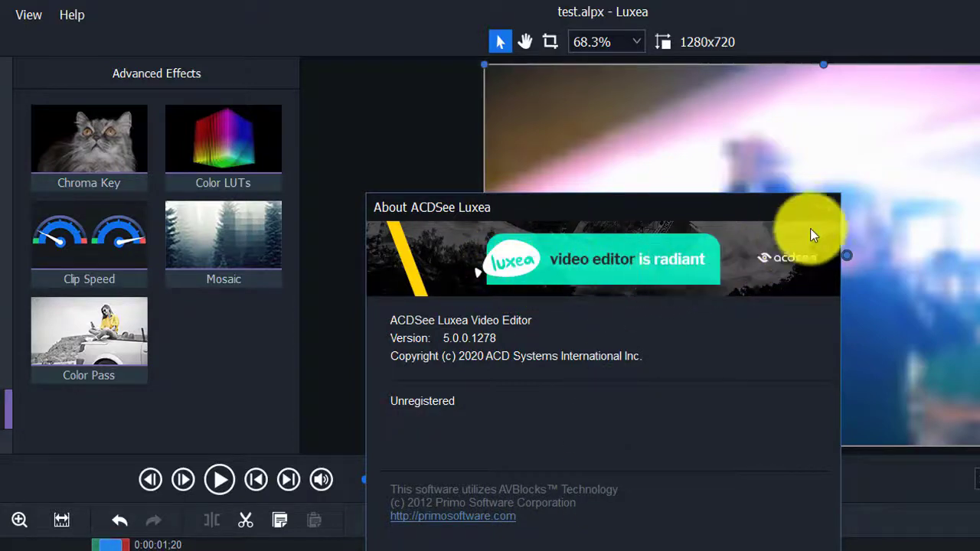
Close the About ACDSee Luxea window showing version 5.0.0.1278.
left_click(825, 207)
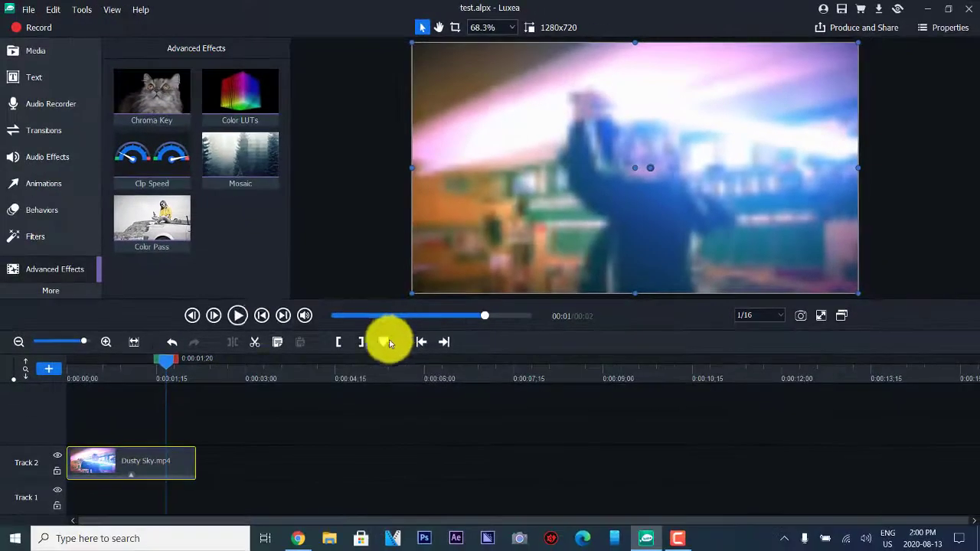
Return the playhead to the start and turn off System Audio in the Video Recorder.
left_click(255, 479)
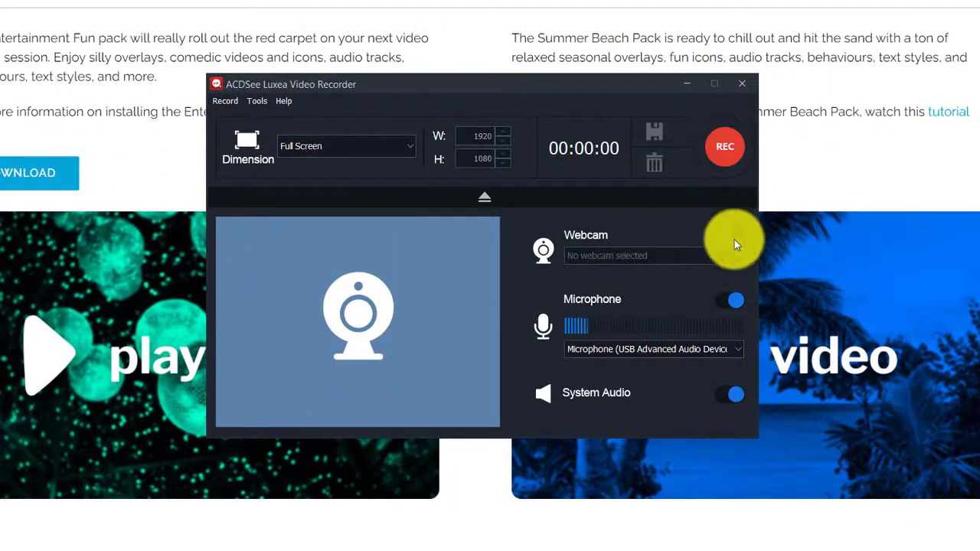
left_click(733, 394)
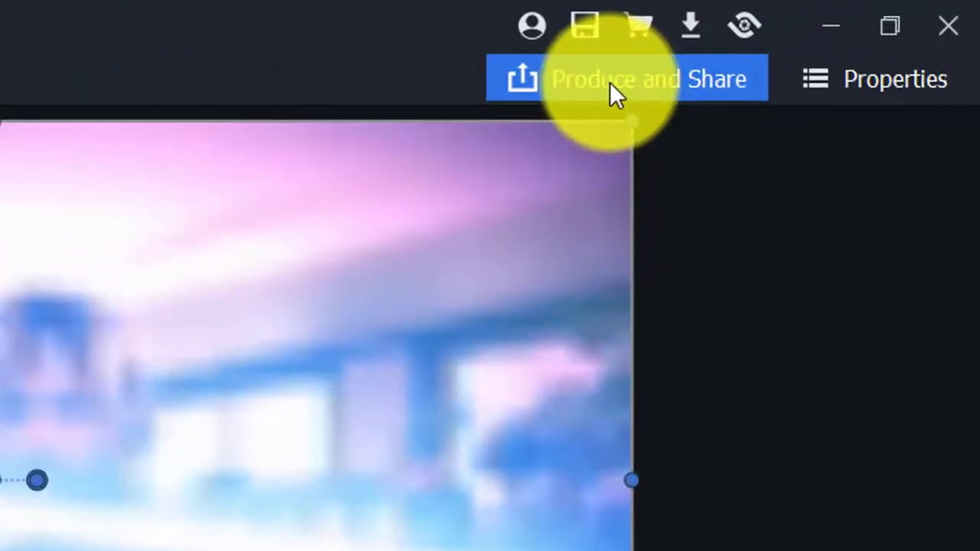
Start Produce and Share with a Common Format MP4 output.
left_click(609, 82)
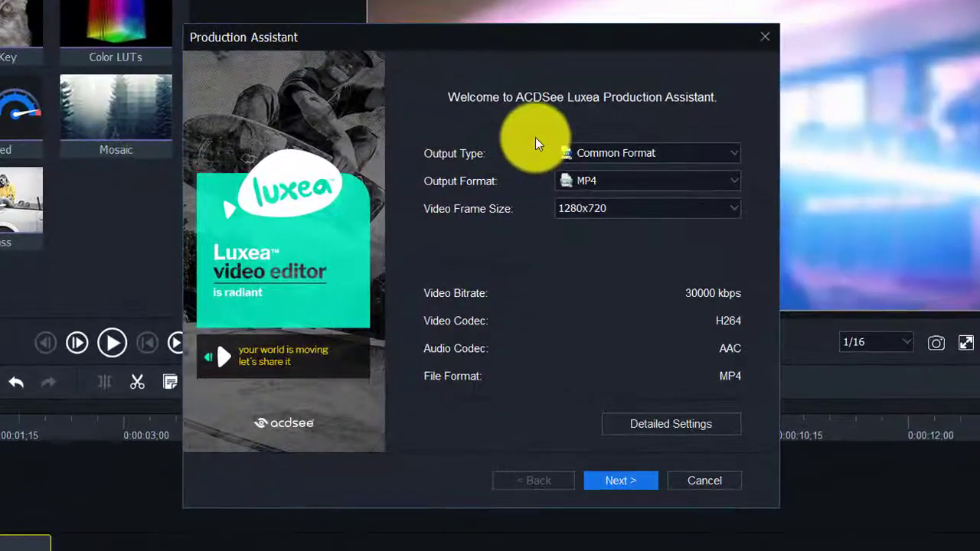
left_click(652, 155)
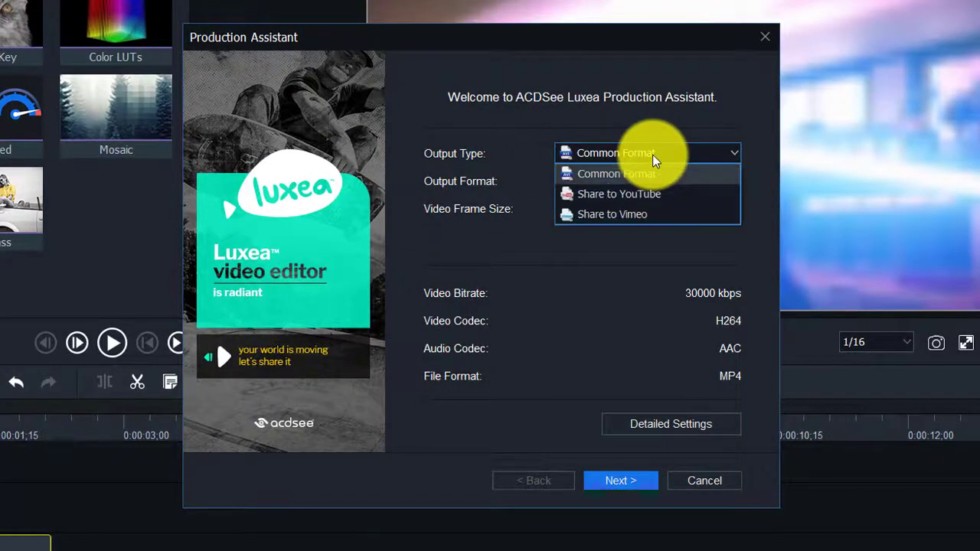
left_click(614, 176)
left_click(614, 181)
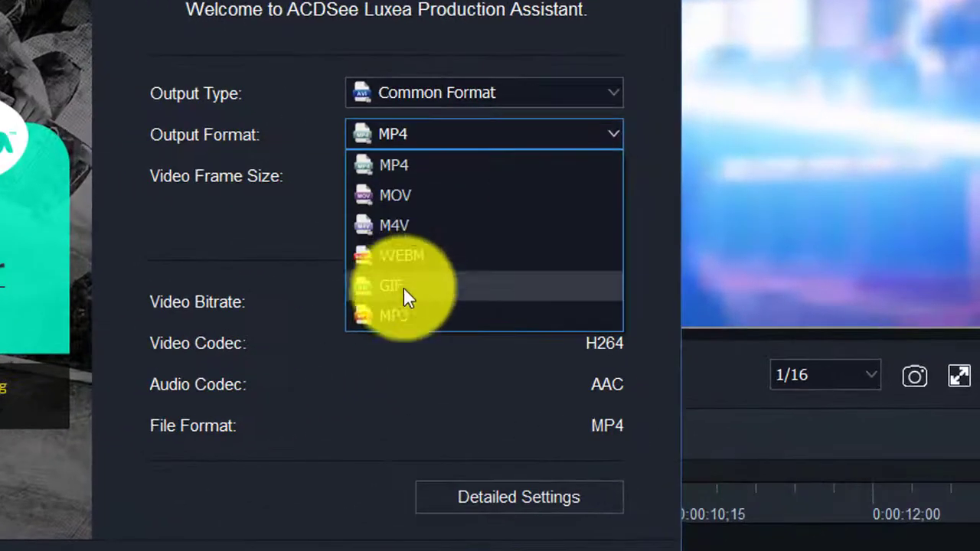
left_click(405, 165)
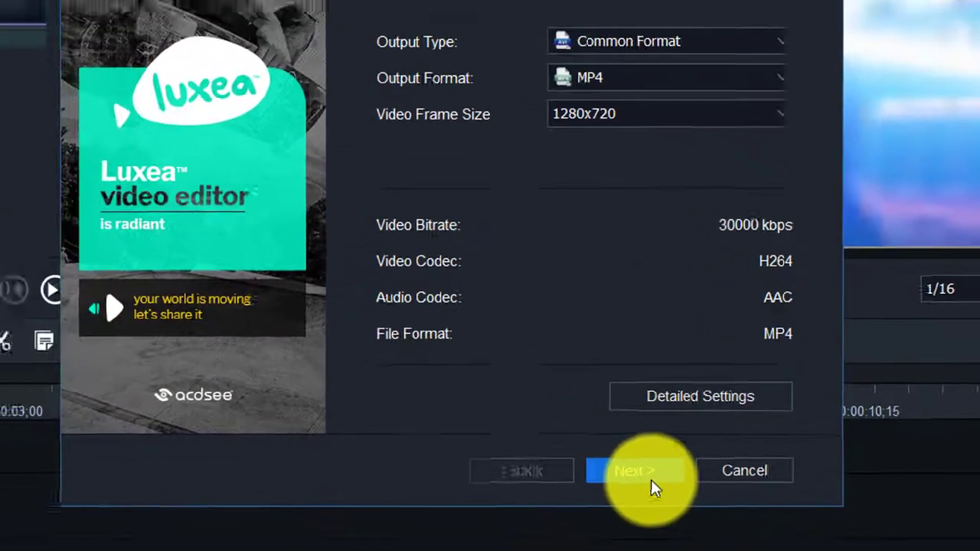
Name the 1280x720 output file 'TEst' and choose a different destination folder.
left_click(652, 485)
left_click_drag(409, 160, 283, 156)
type("TEst")
left_click(732, 236)
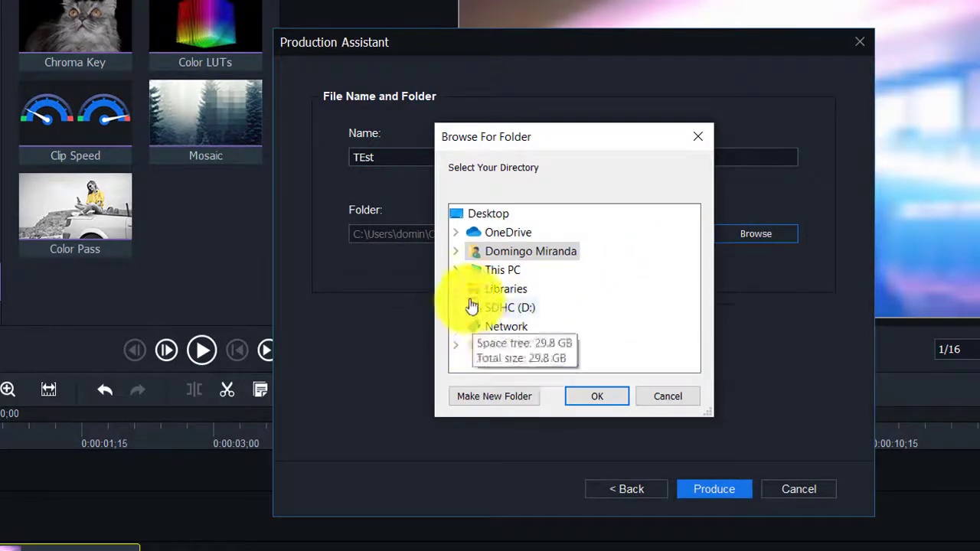
Choose This PC > Videos as the destination and render the TEst video.
left_click(456, 253)
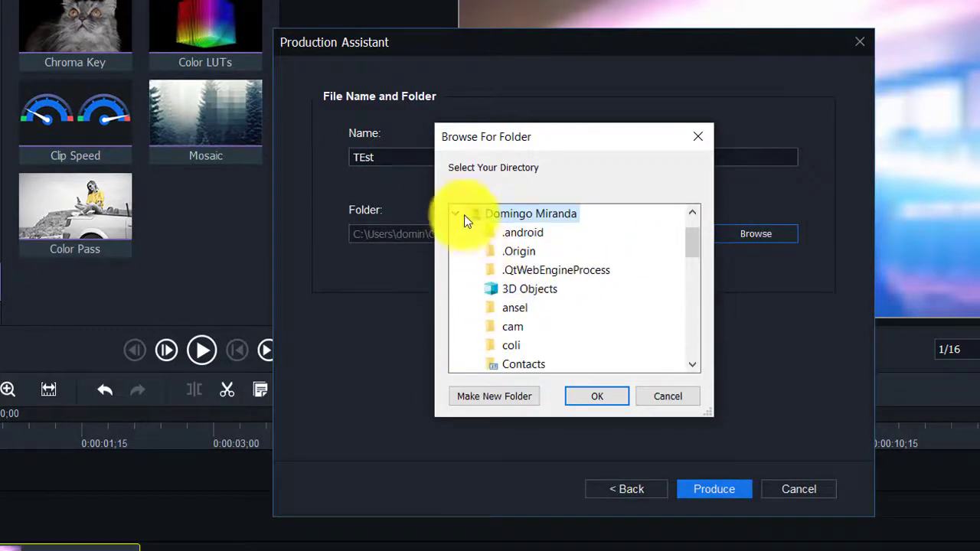
left_click(453, 214)
left_click(455, 272)
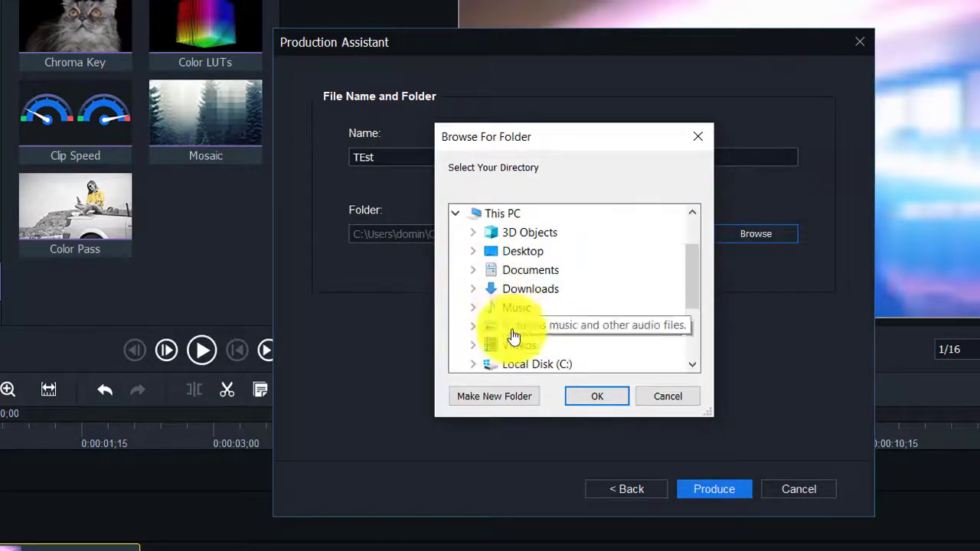
left_click(514, 346)
left_click(593, 398)
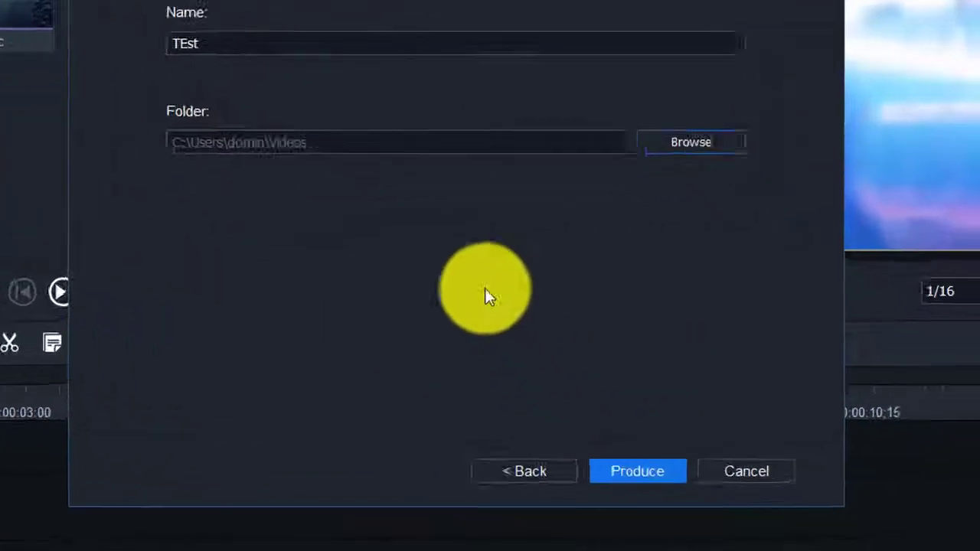
left_click(627, 476)
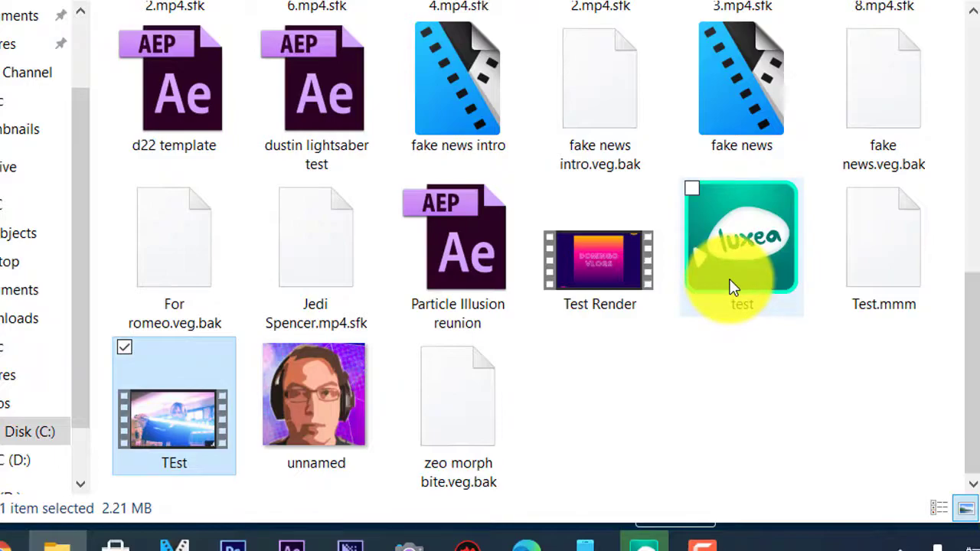
Locate the 2.21 MB, 5-second TEst MP4 beside Test Render in File Explorer.
mouse_move(733, 285)
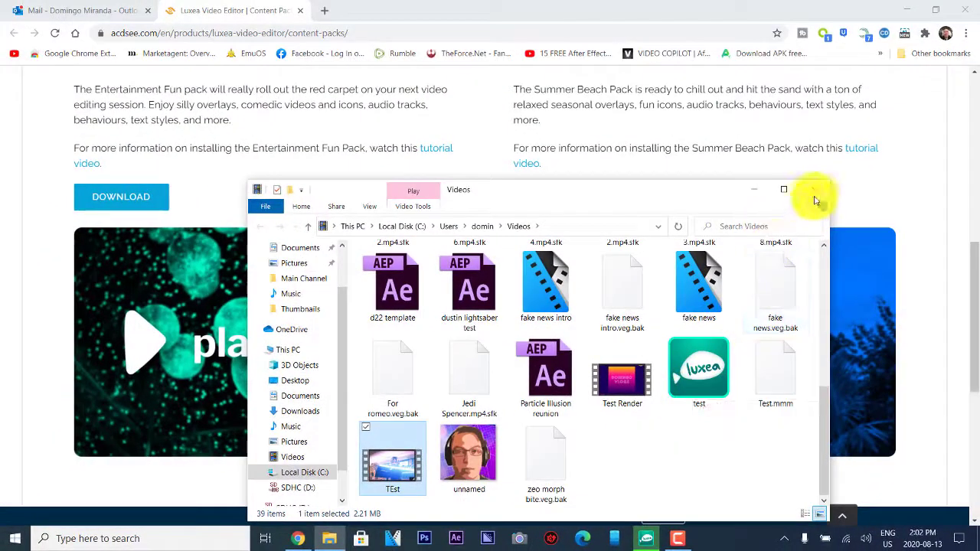
Close File Explorer and click Finish on the render-complete dialog.
left_click(816, 191)
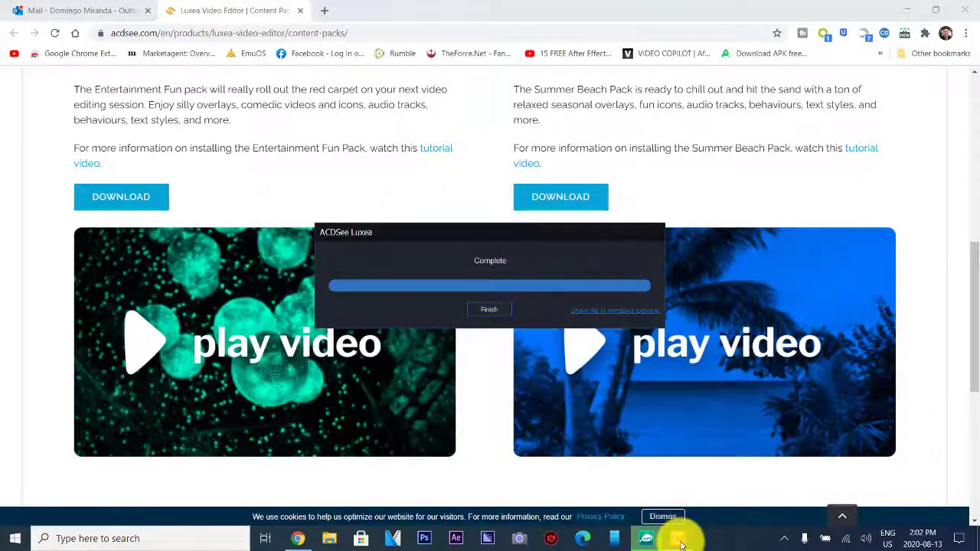
left_click(494, 310)
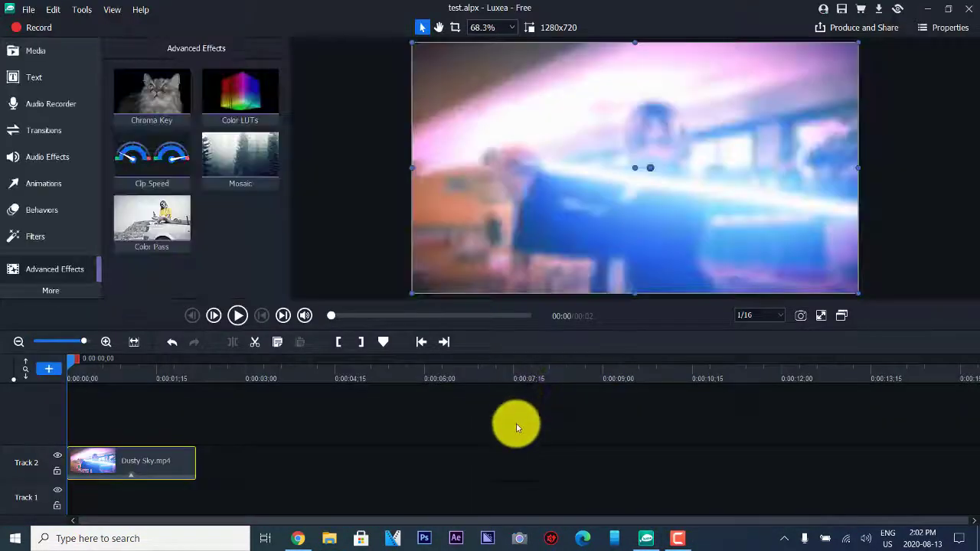